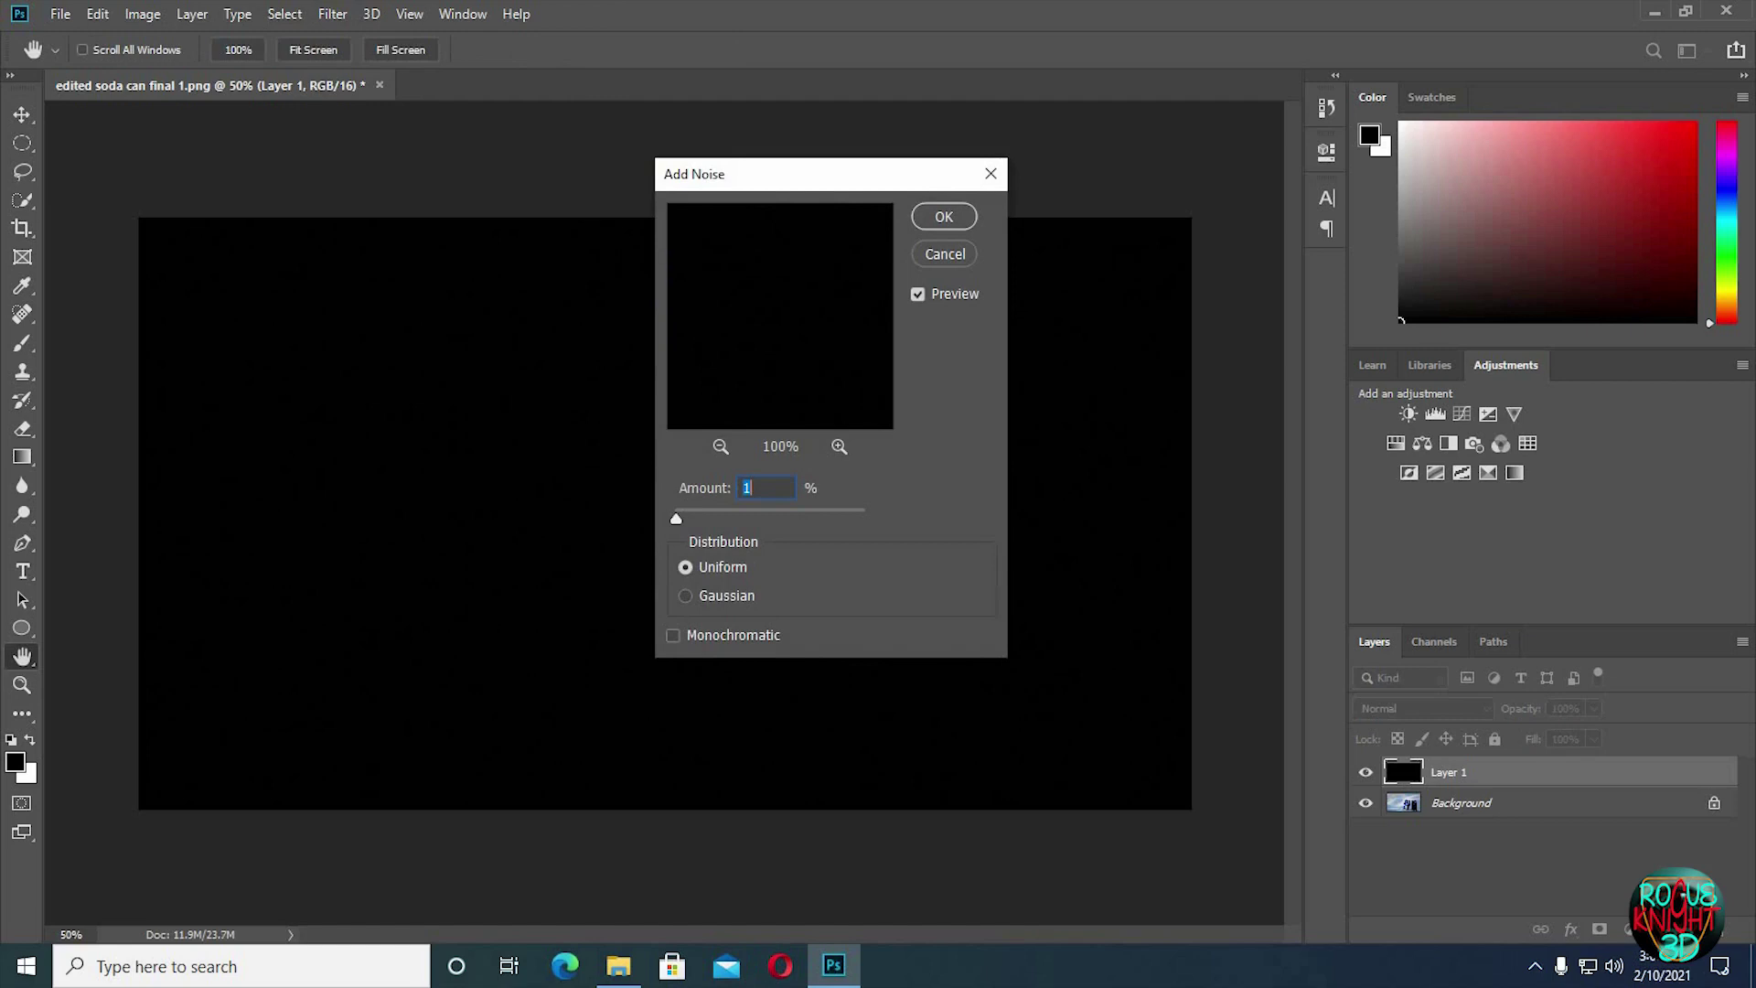
Add 25% Gaussian, monochromatic noise to the black Layer 1.
{"action": "type", "text": "25"}
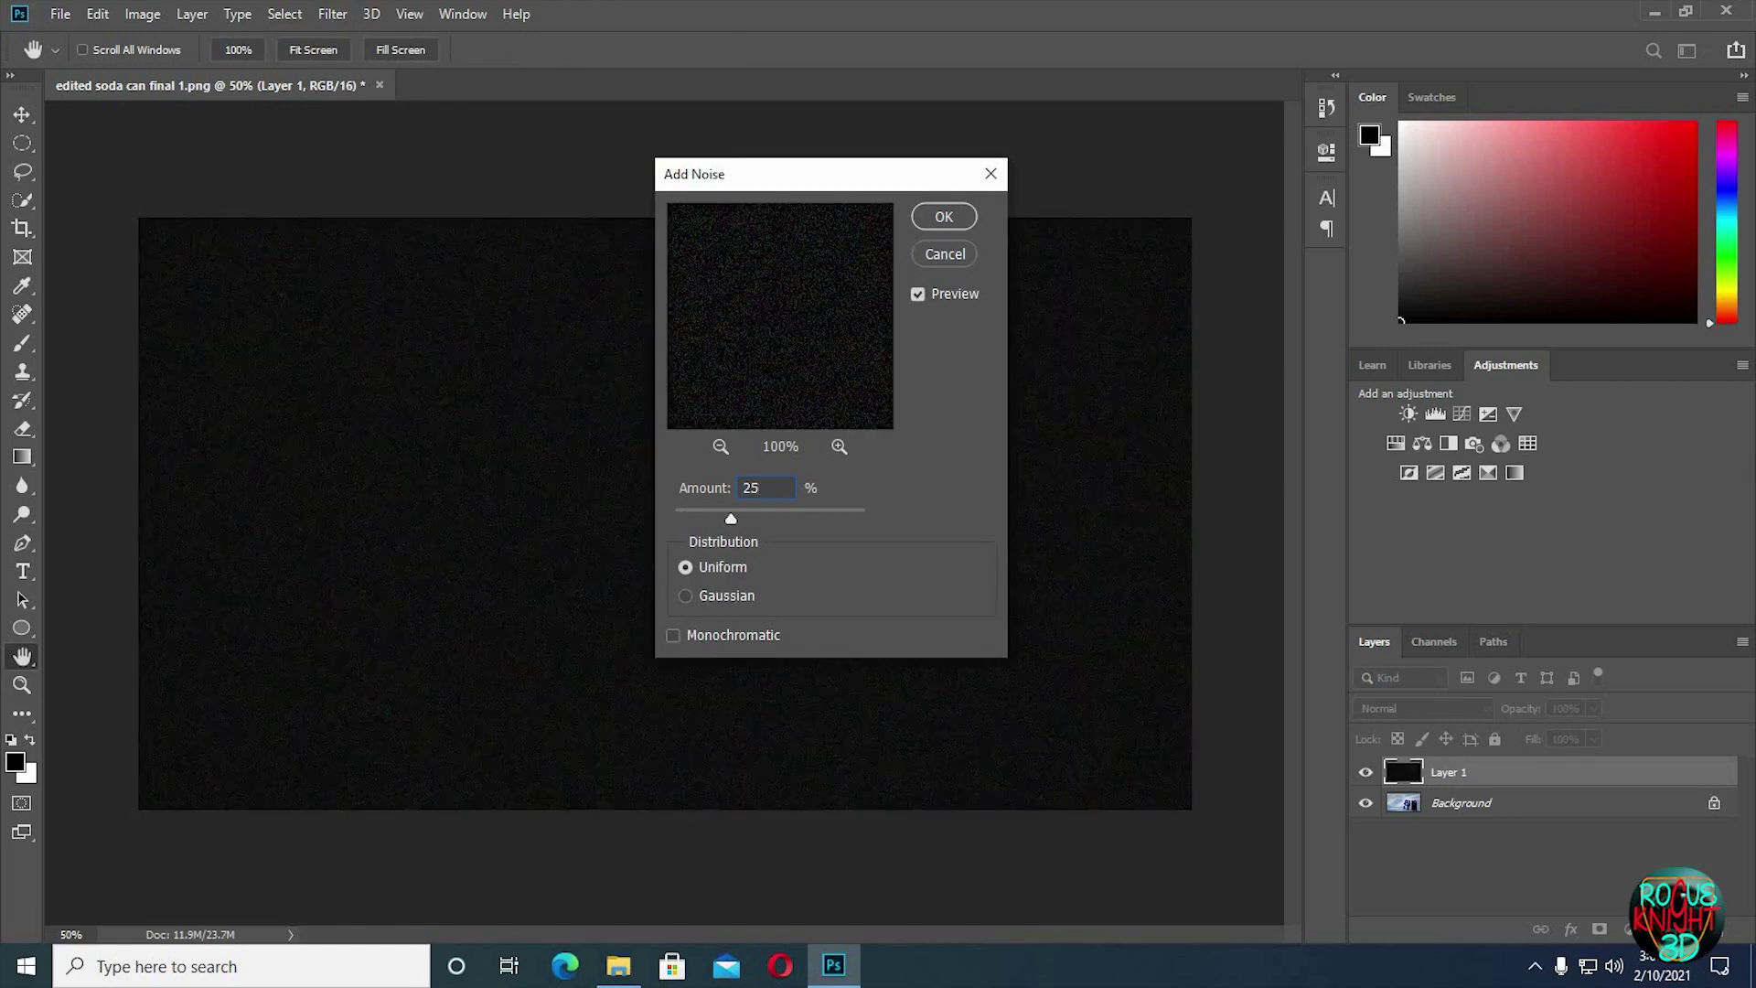
{"action": "left_click", "coordinate": [690, 596]}
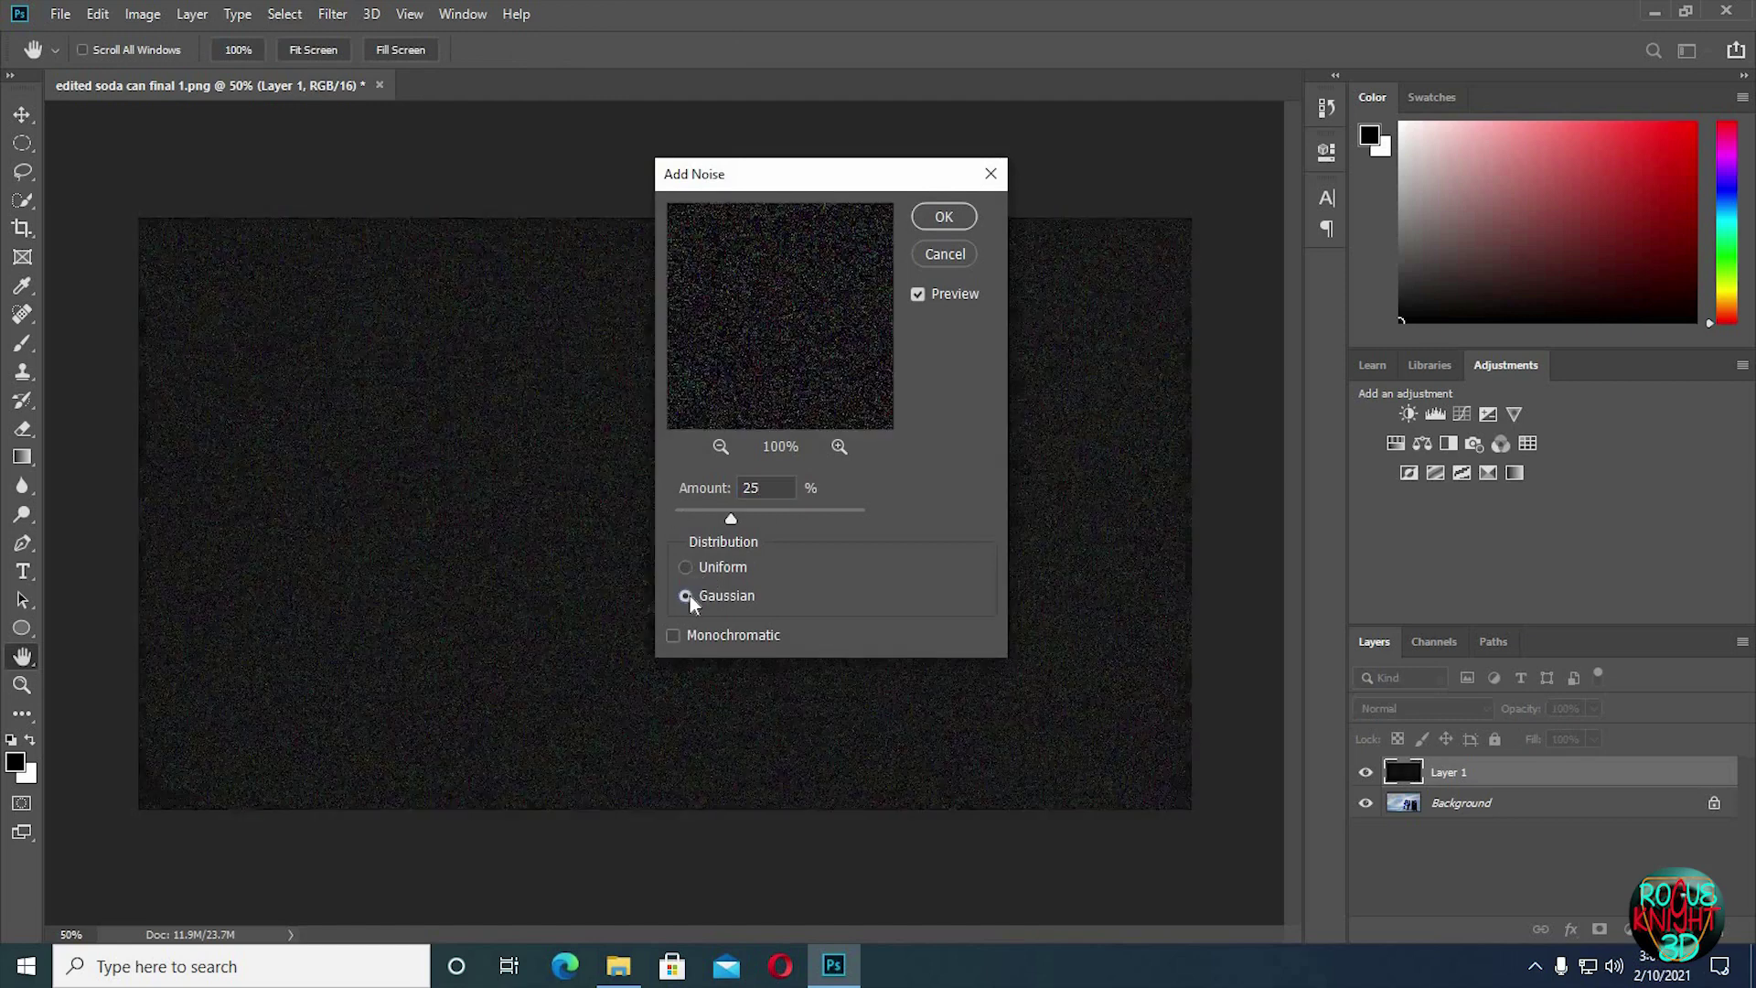
{"action": "left_click_drag", "start_coordinate": [769, 180], "coordinate": [1187, 179]}
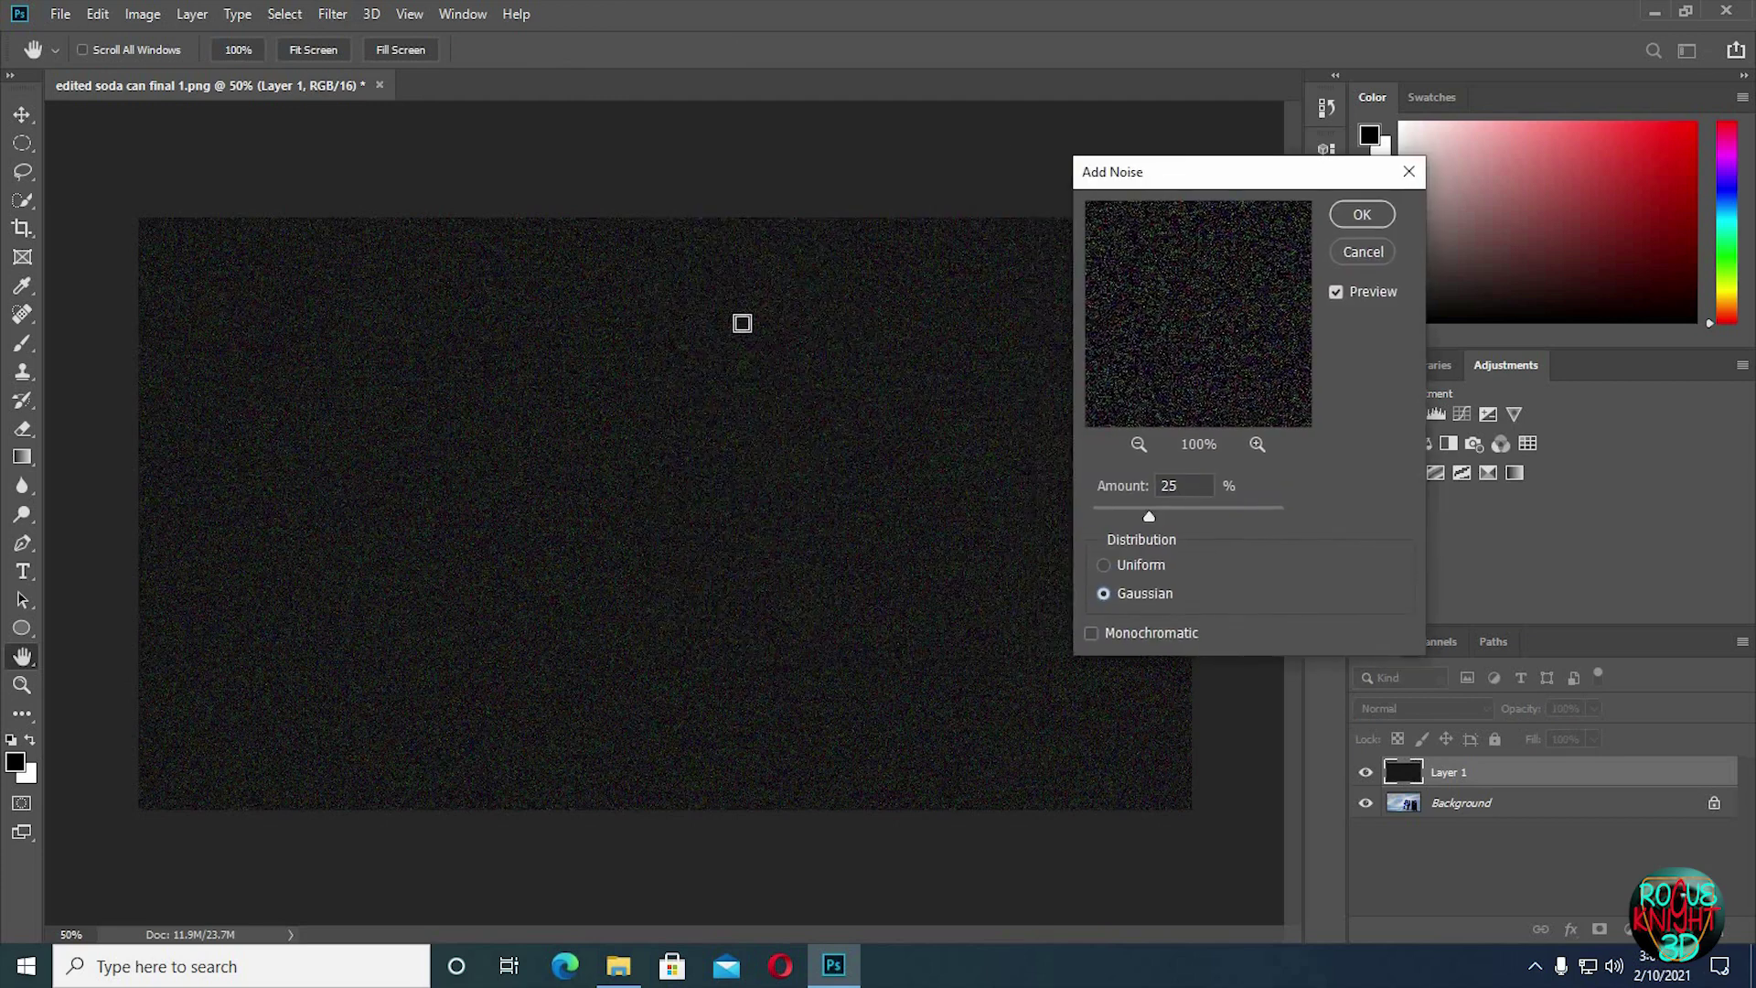
{"action": "left_click", "coordinate": [1094, 634]}
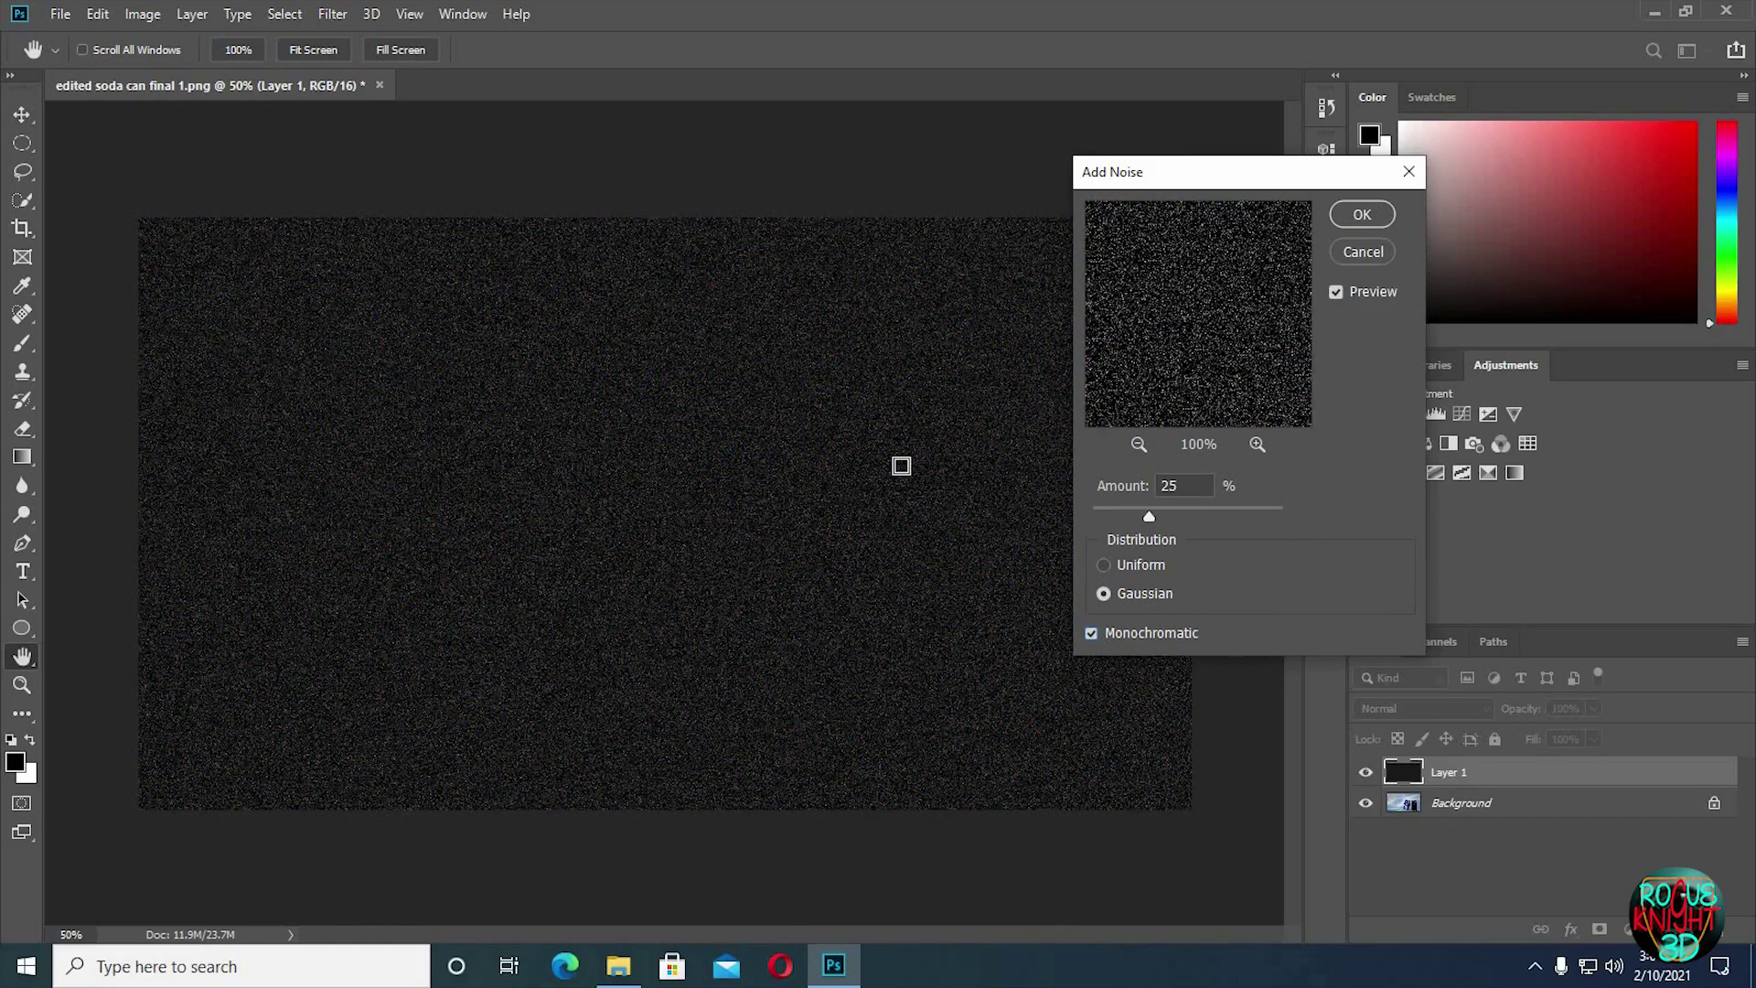
{"action": "key", "text": "z"}
{"action": "left_click", "coordinate": [1363, 213]}
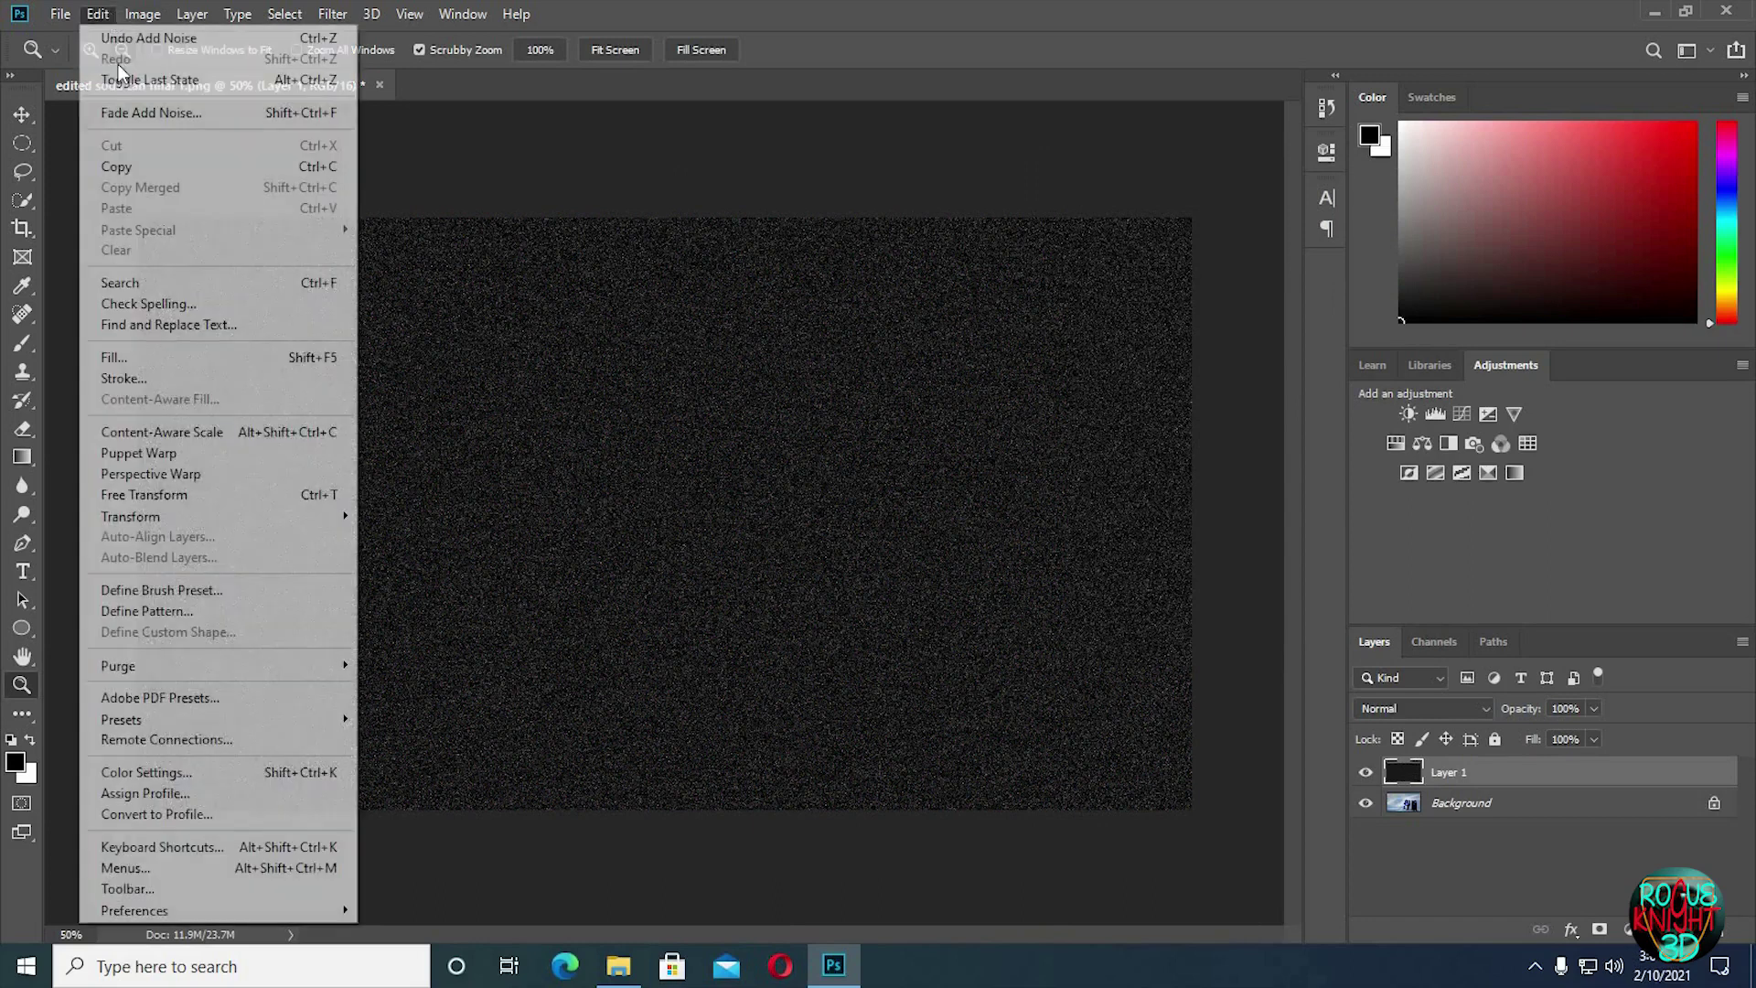
Scale the noise layer proportionally to 400% in width and height.
{"action": "left_click", "coordinate": [98, 14]}
{"action": "mouse_move", "coordinate": [265, 516]}
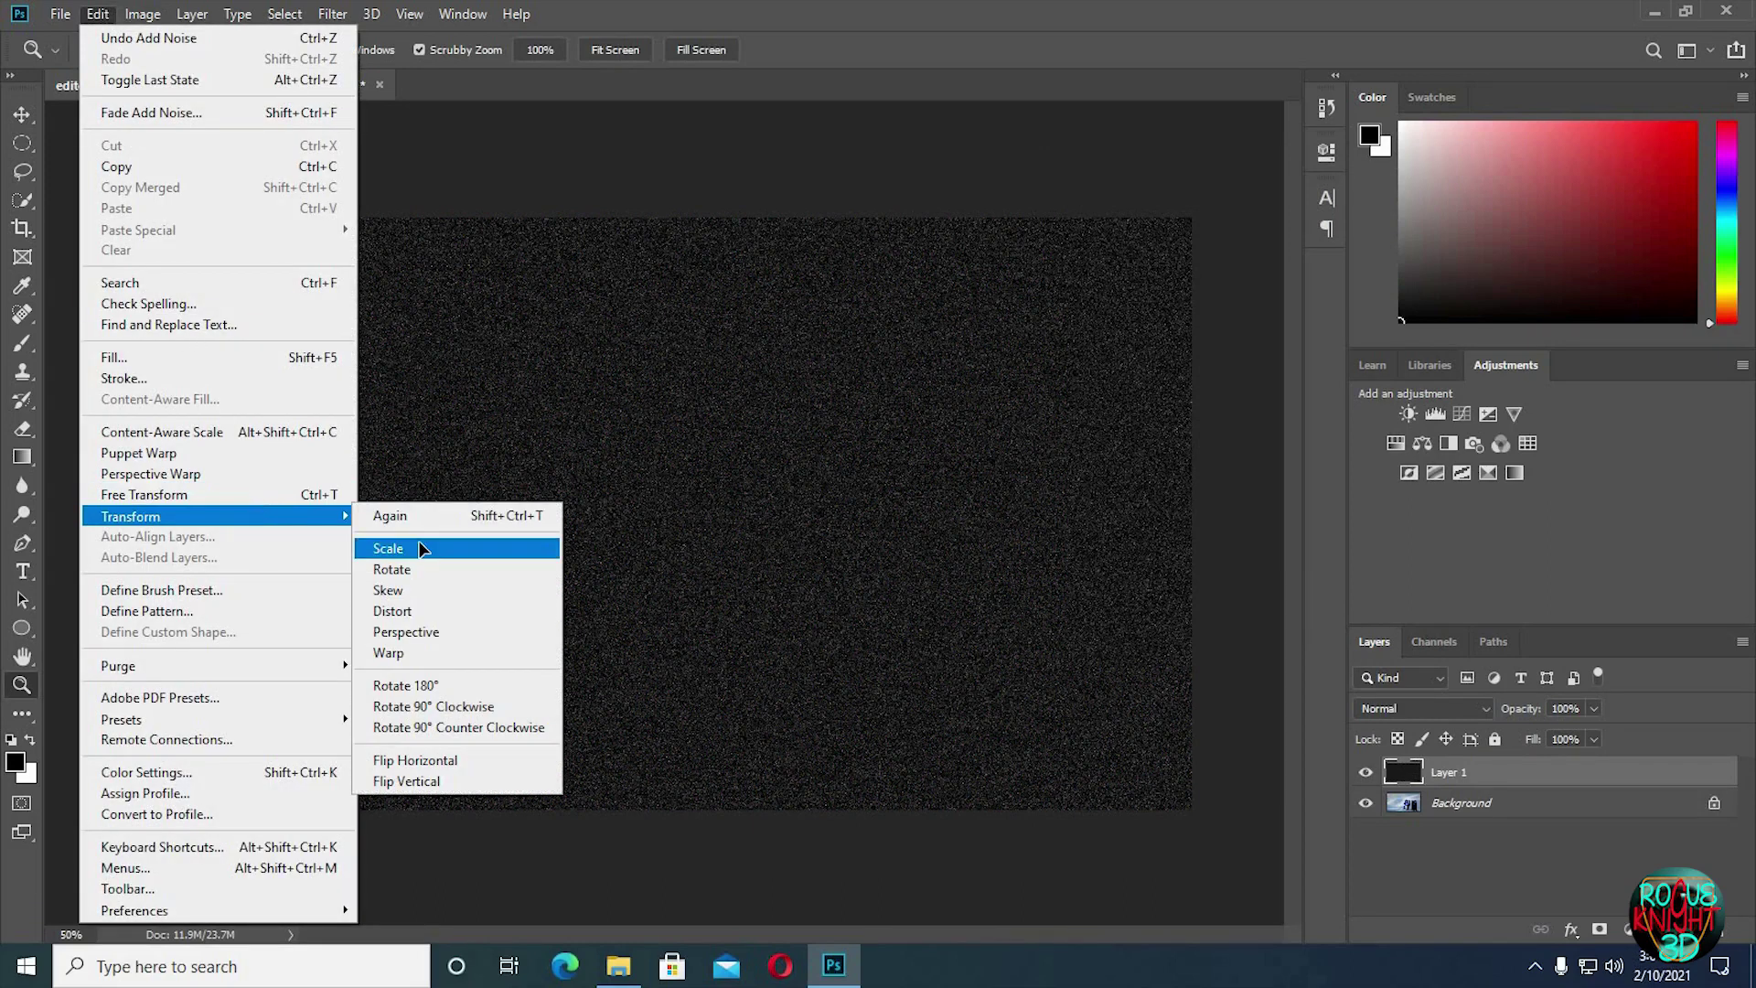
{"action": "left_click", "coordinate": [416, 549]}
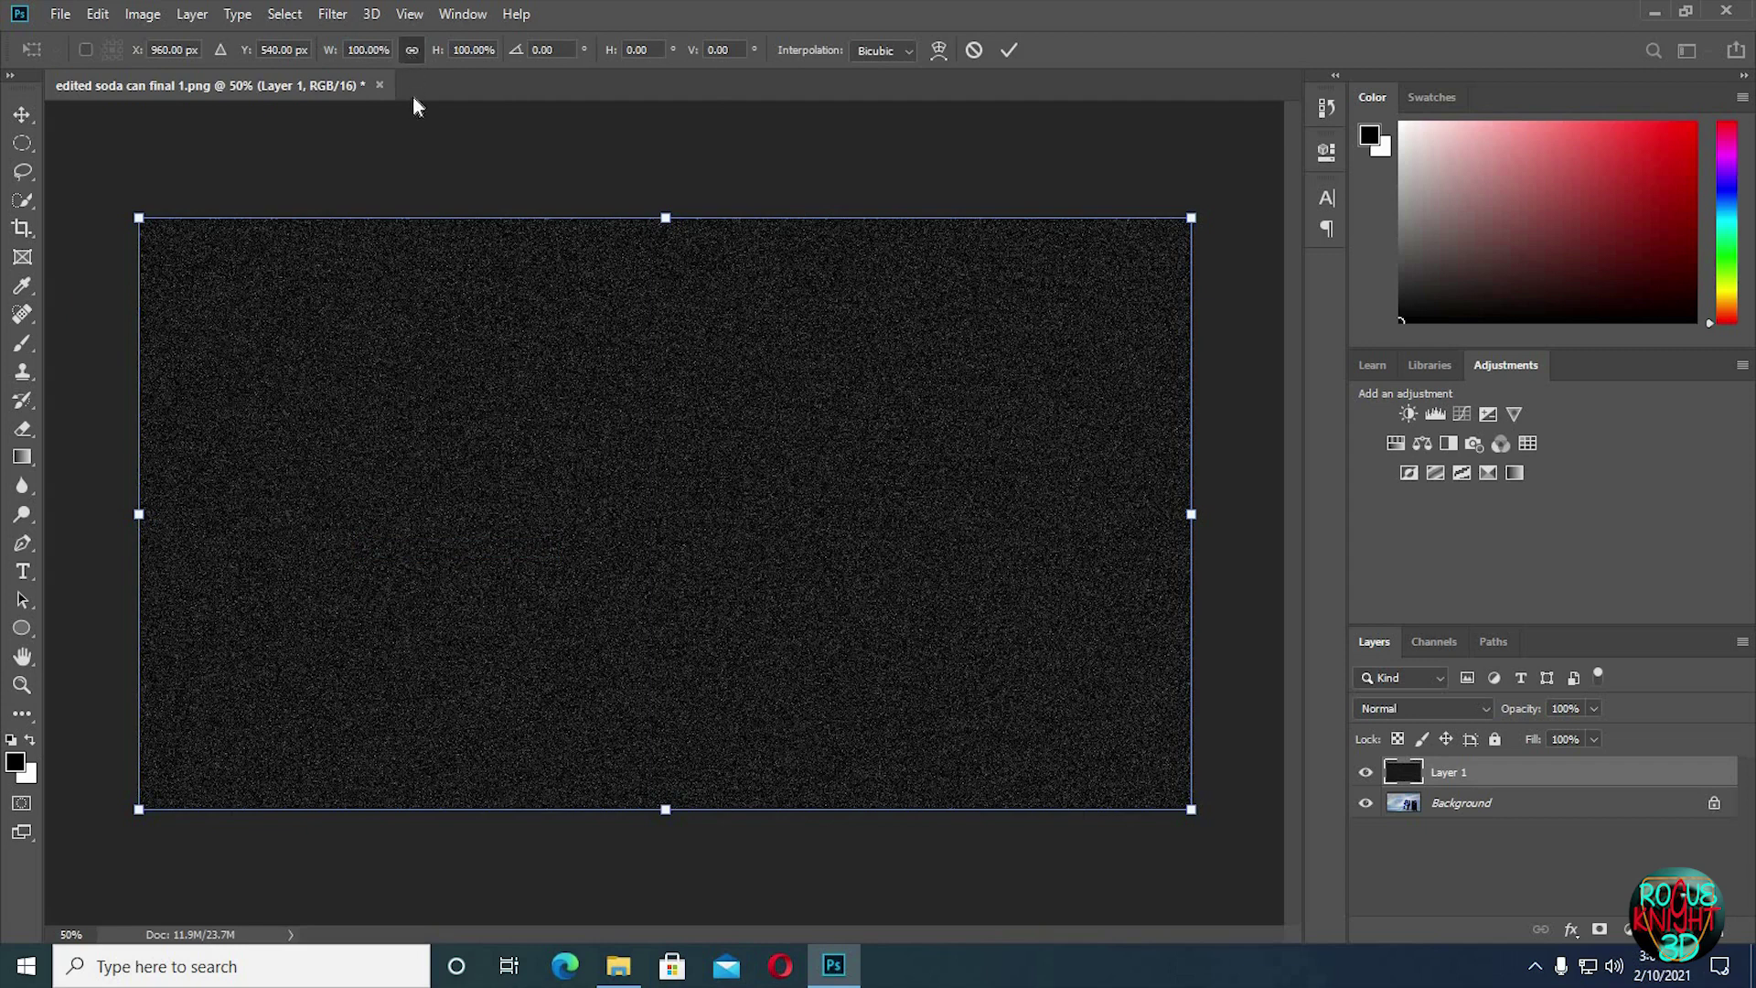
{"action": "left_click", "coordinate": [349, 49]}
{"action": "type", "text": "400"}
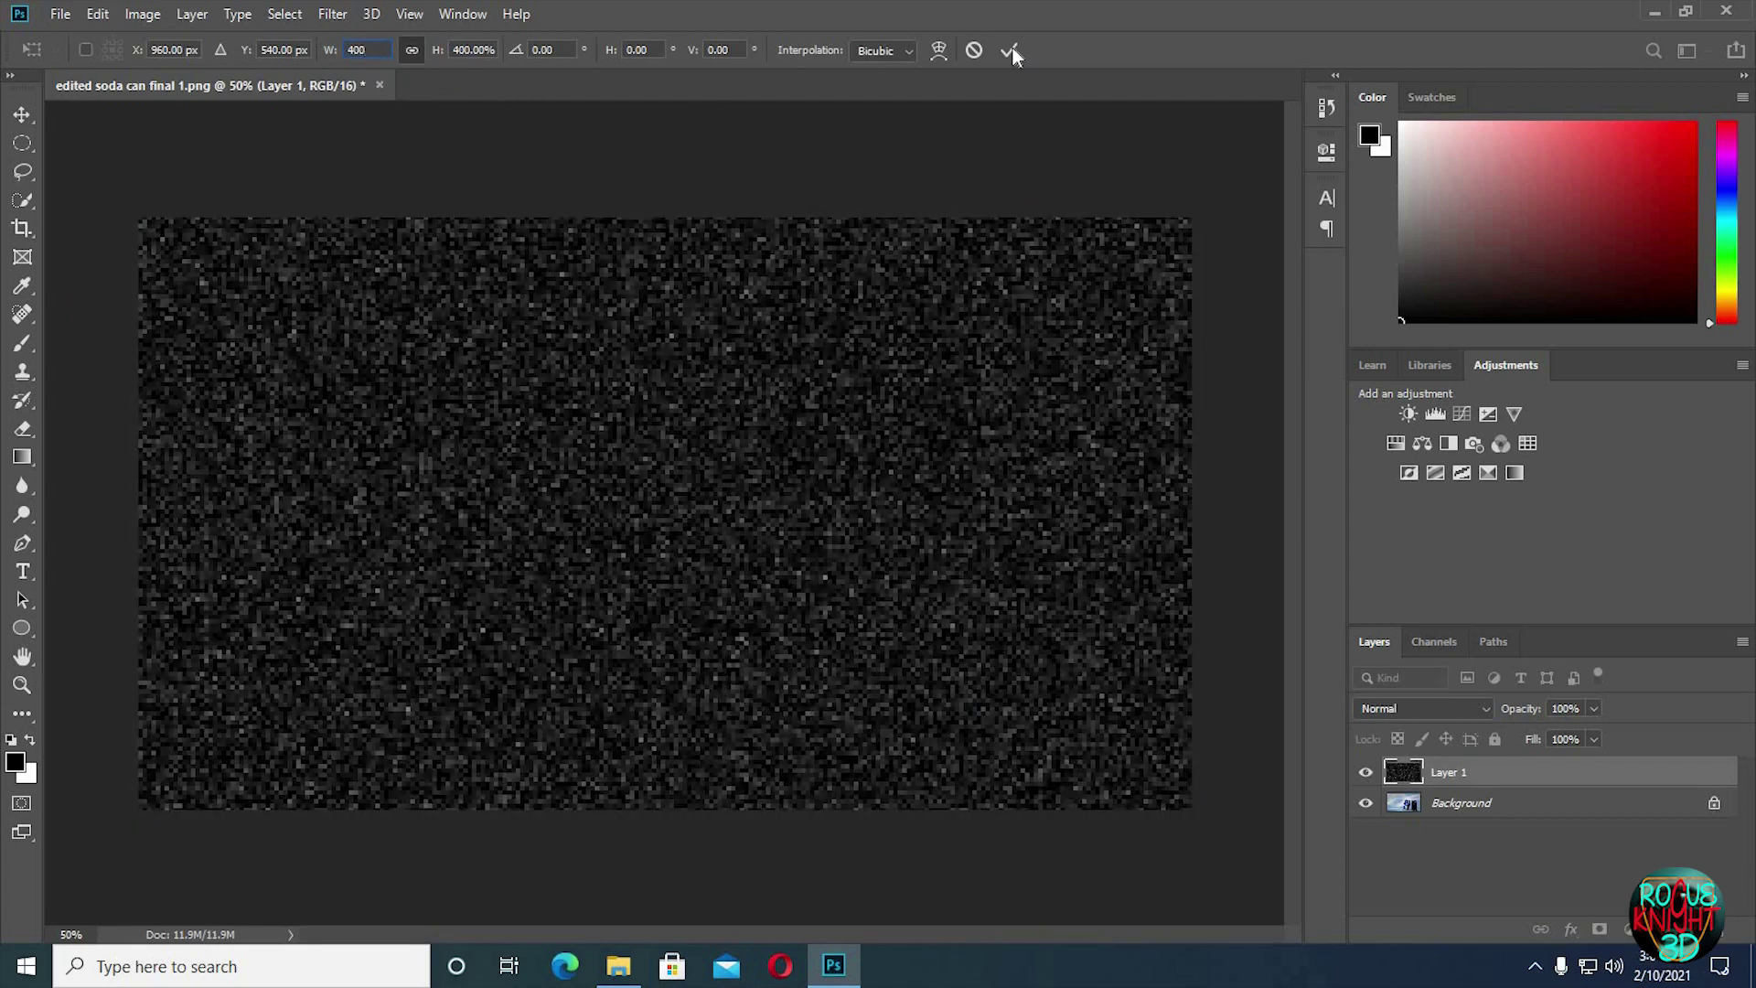
{"action": "left_click", "coordinate": [1013, 48]}
{"action": "key", "text": "z"}
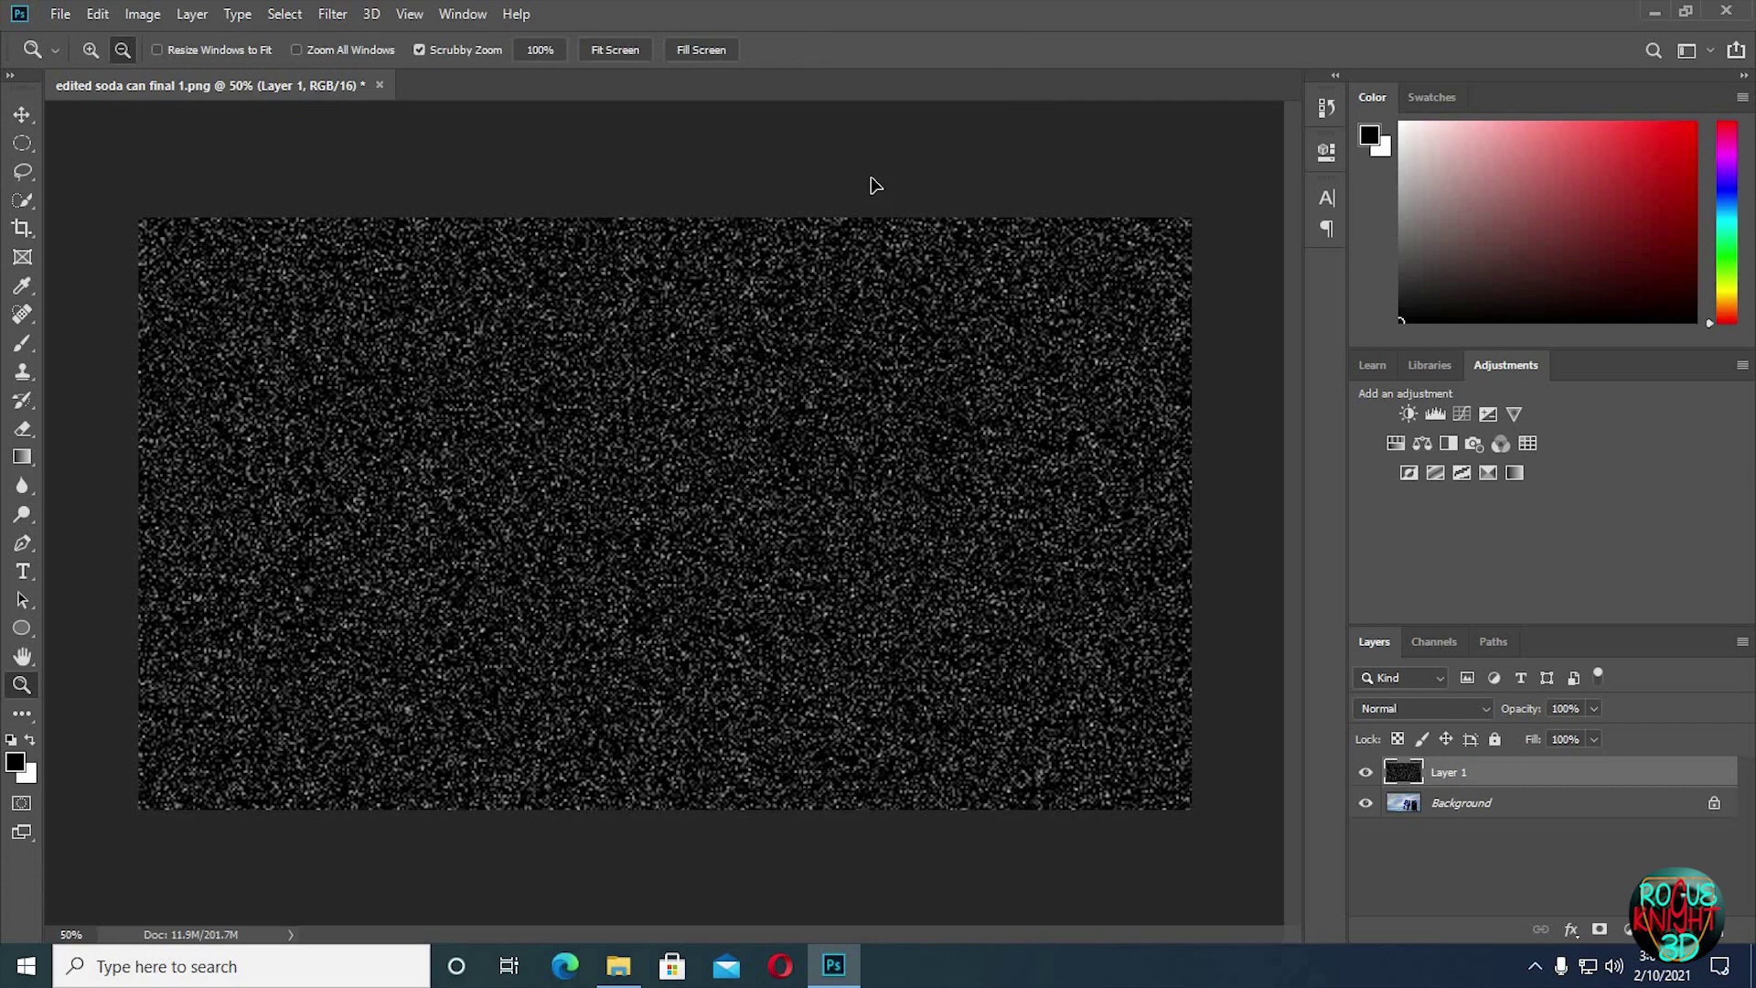
Check how far the scaled noise layer extends beyond the canvas using its Free Transform bounds.
{"action": "key", "text": "ctrl+t"}
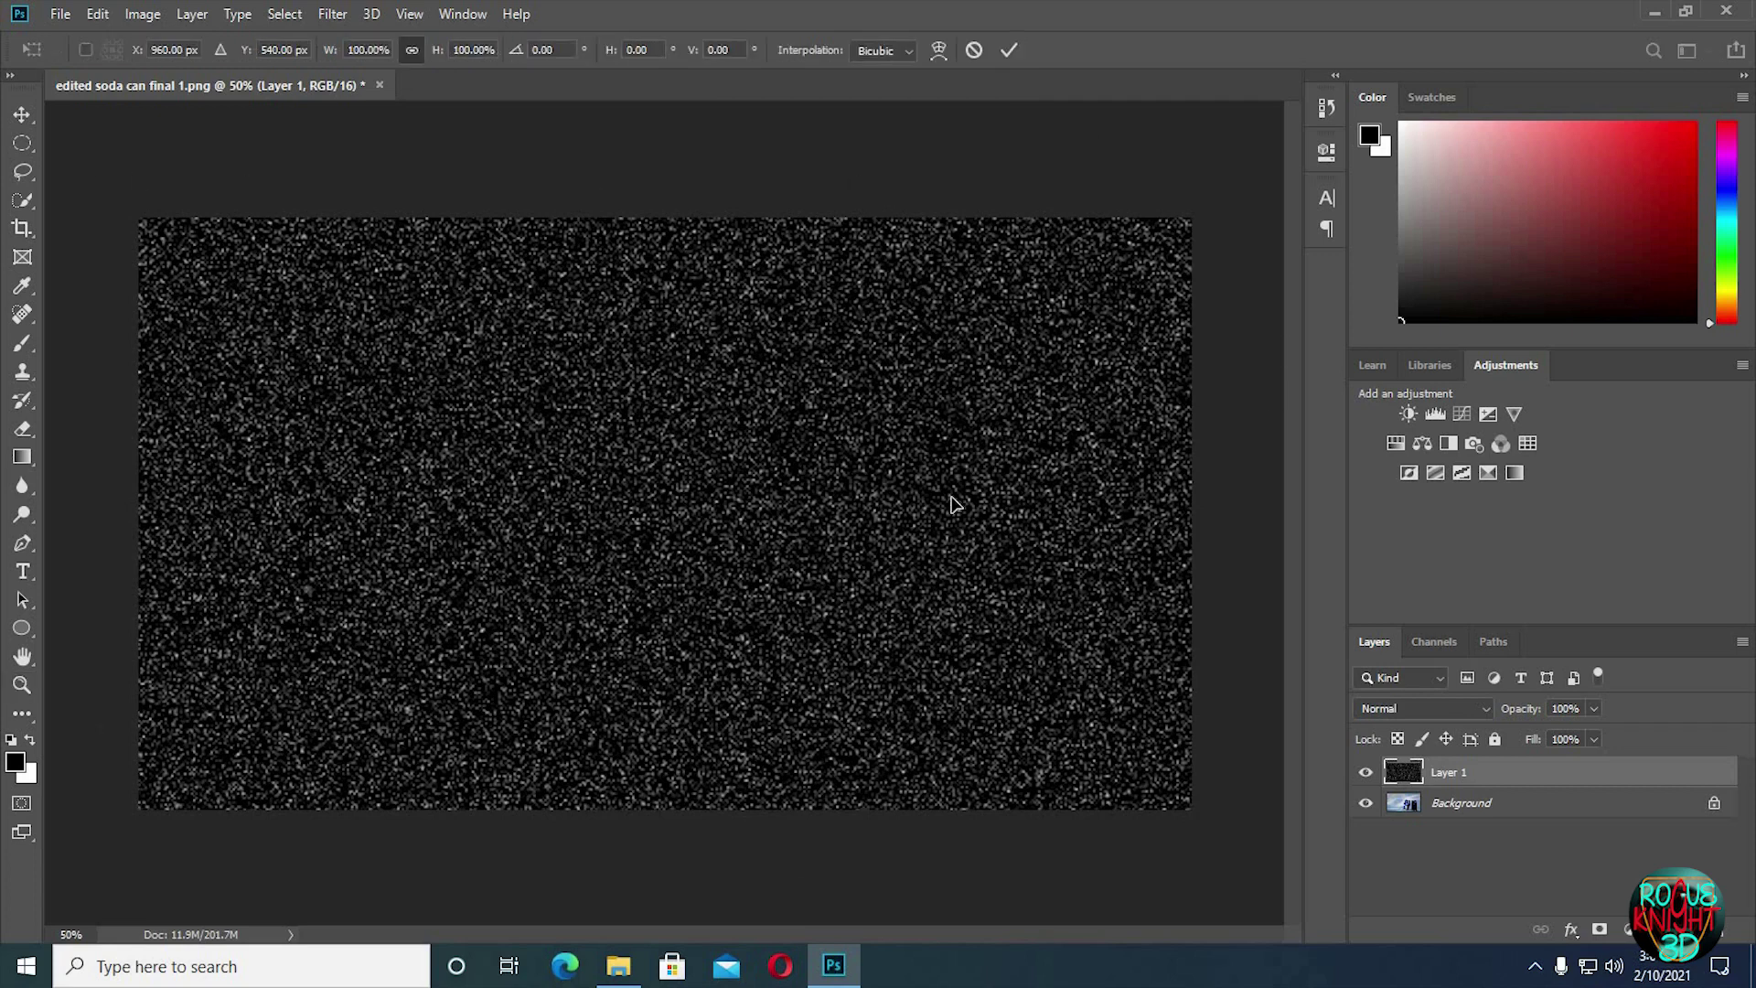
{"action": "left_click", "coordinate": [408, 16]}
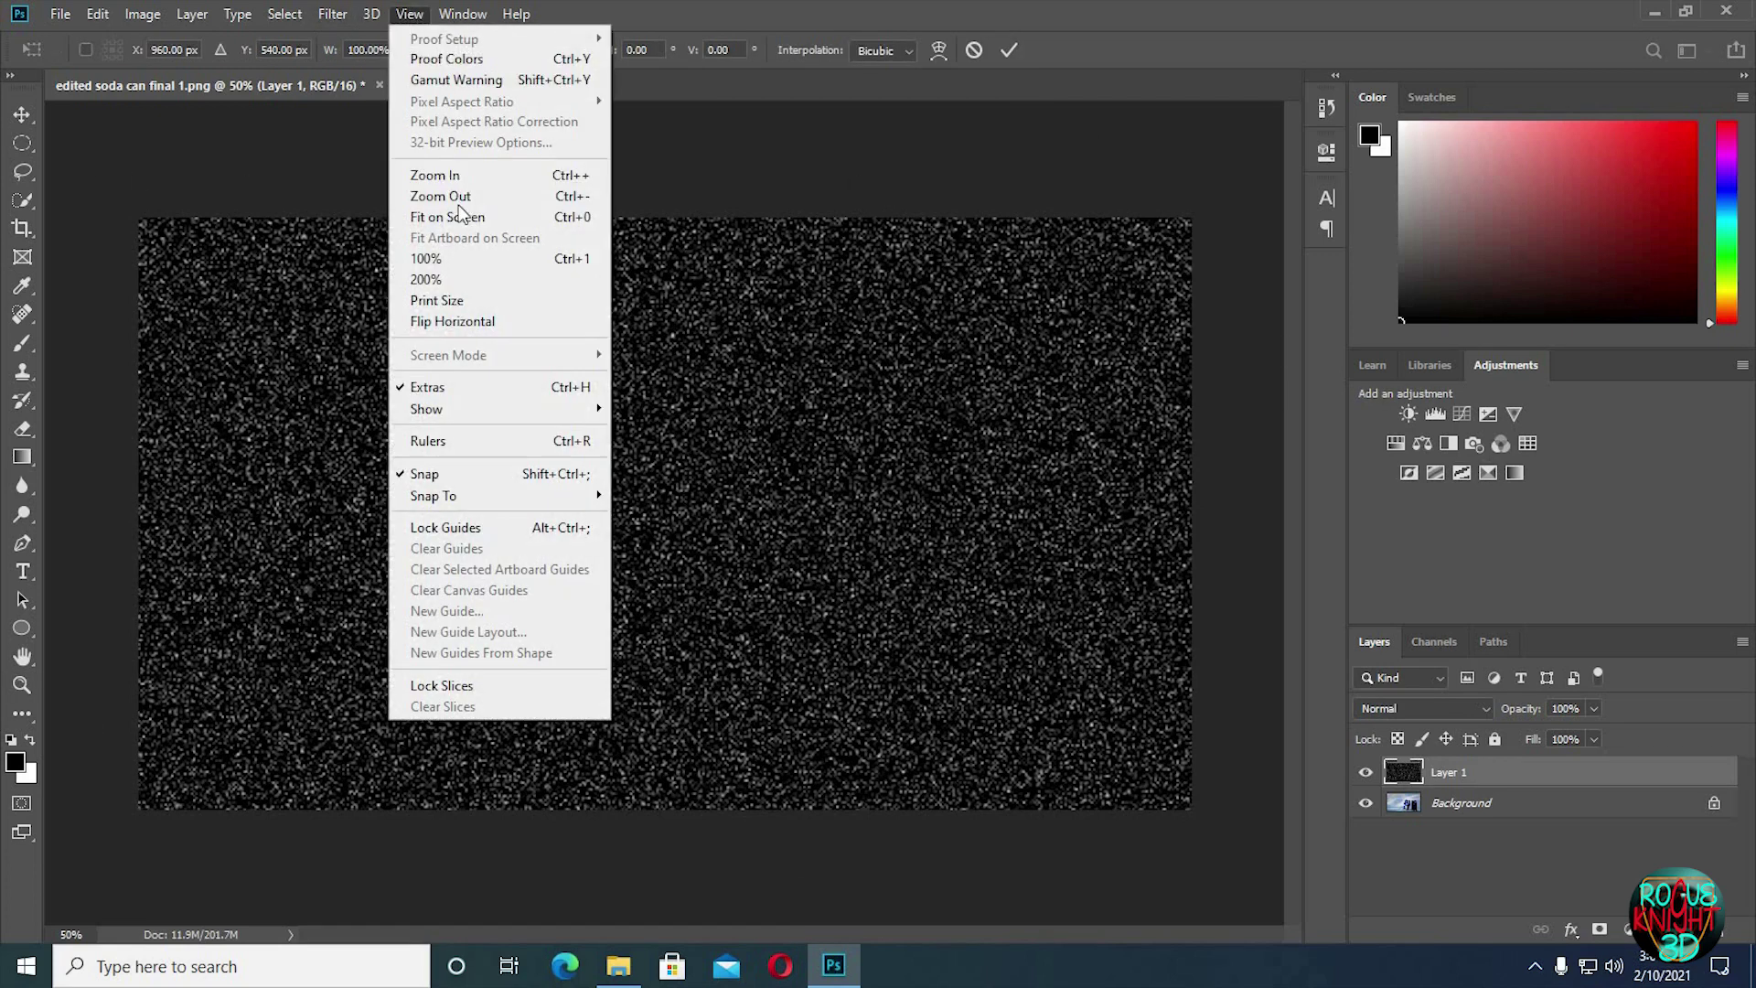
{"action": "left_click", "coordinate": [425, 217]}
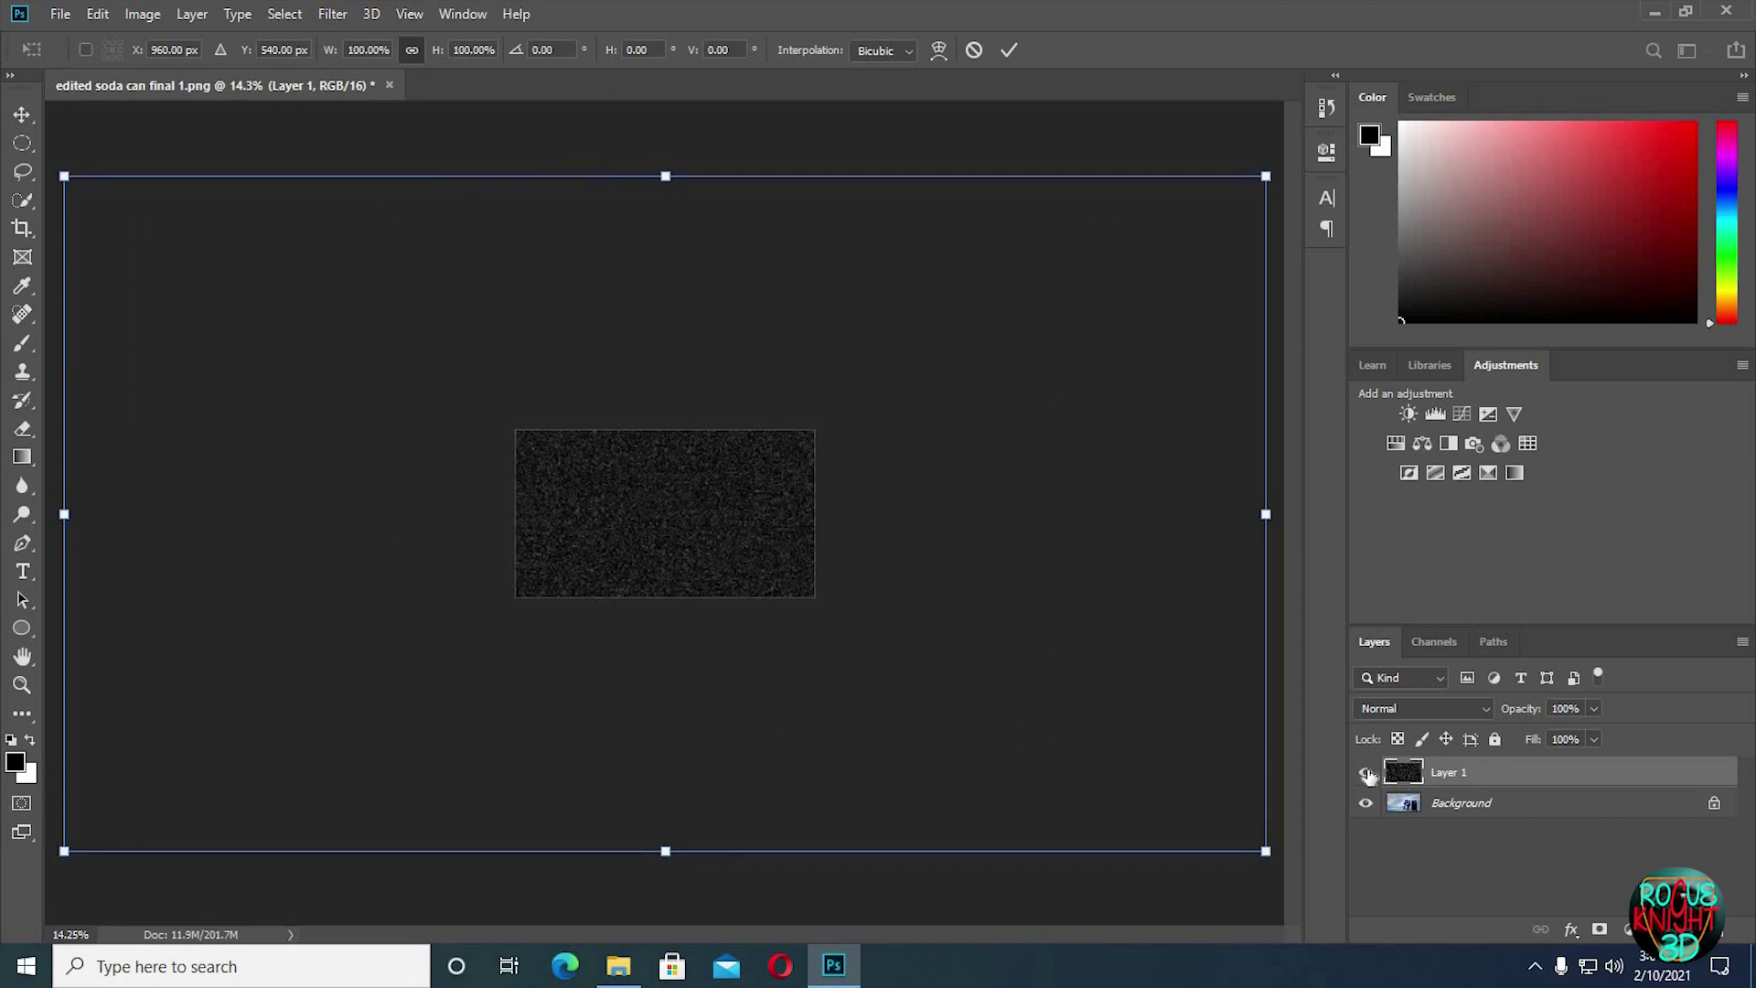
{"action": "key", "text": "Return"}
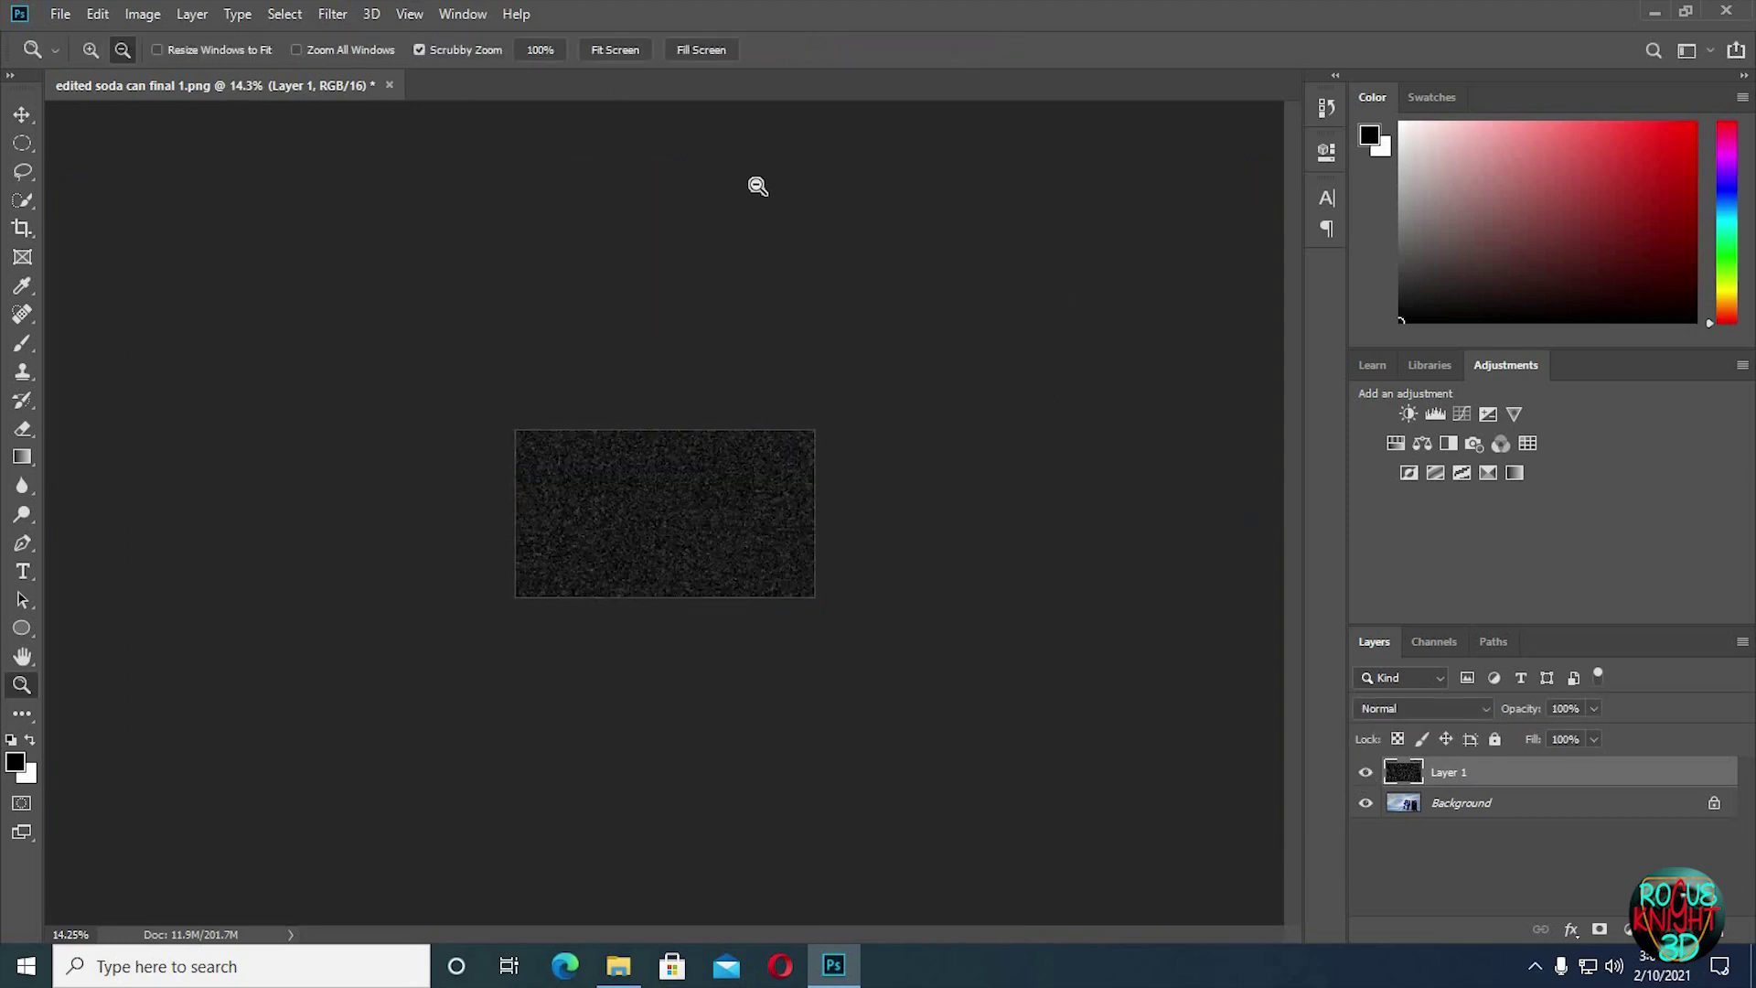
{"action": "key", "text": "ctrl+t"}
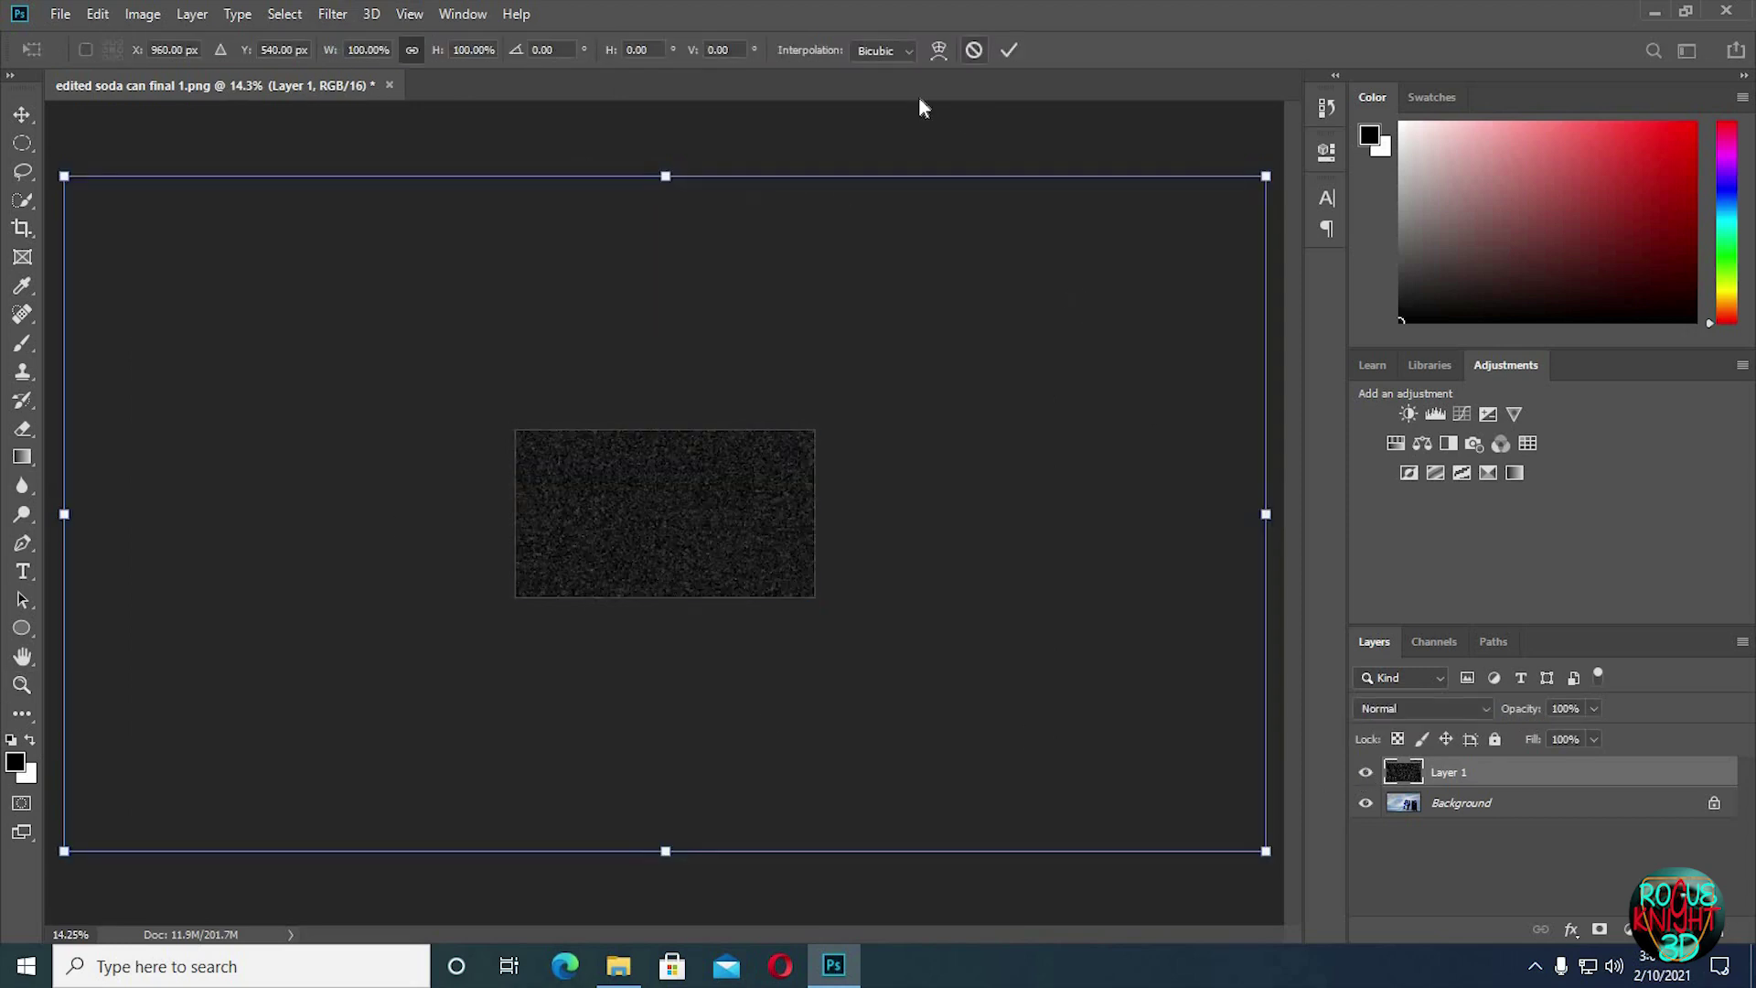
{"action": "left_click", "coordinate": [974, 51]}
Select the entire canvas and crop the image to it, trimming the noise layer's overflow.
{"action": "left_click", "coordinate": [284, 14]}
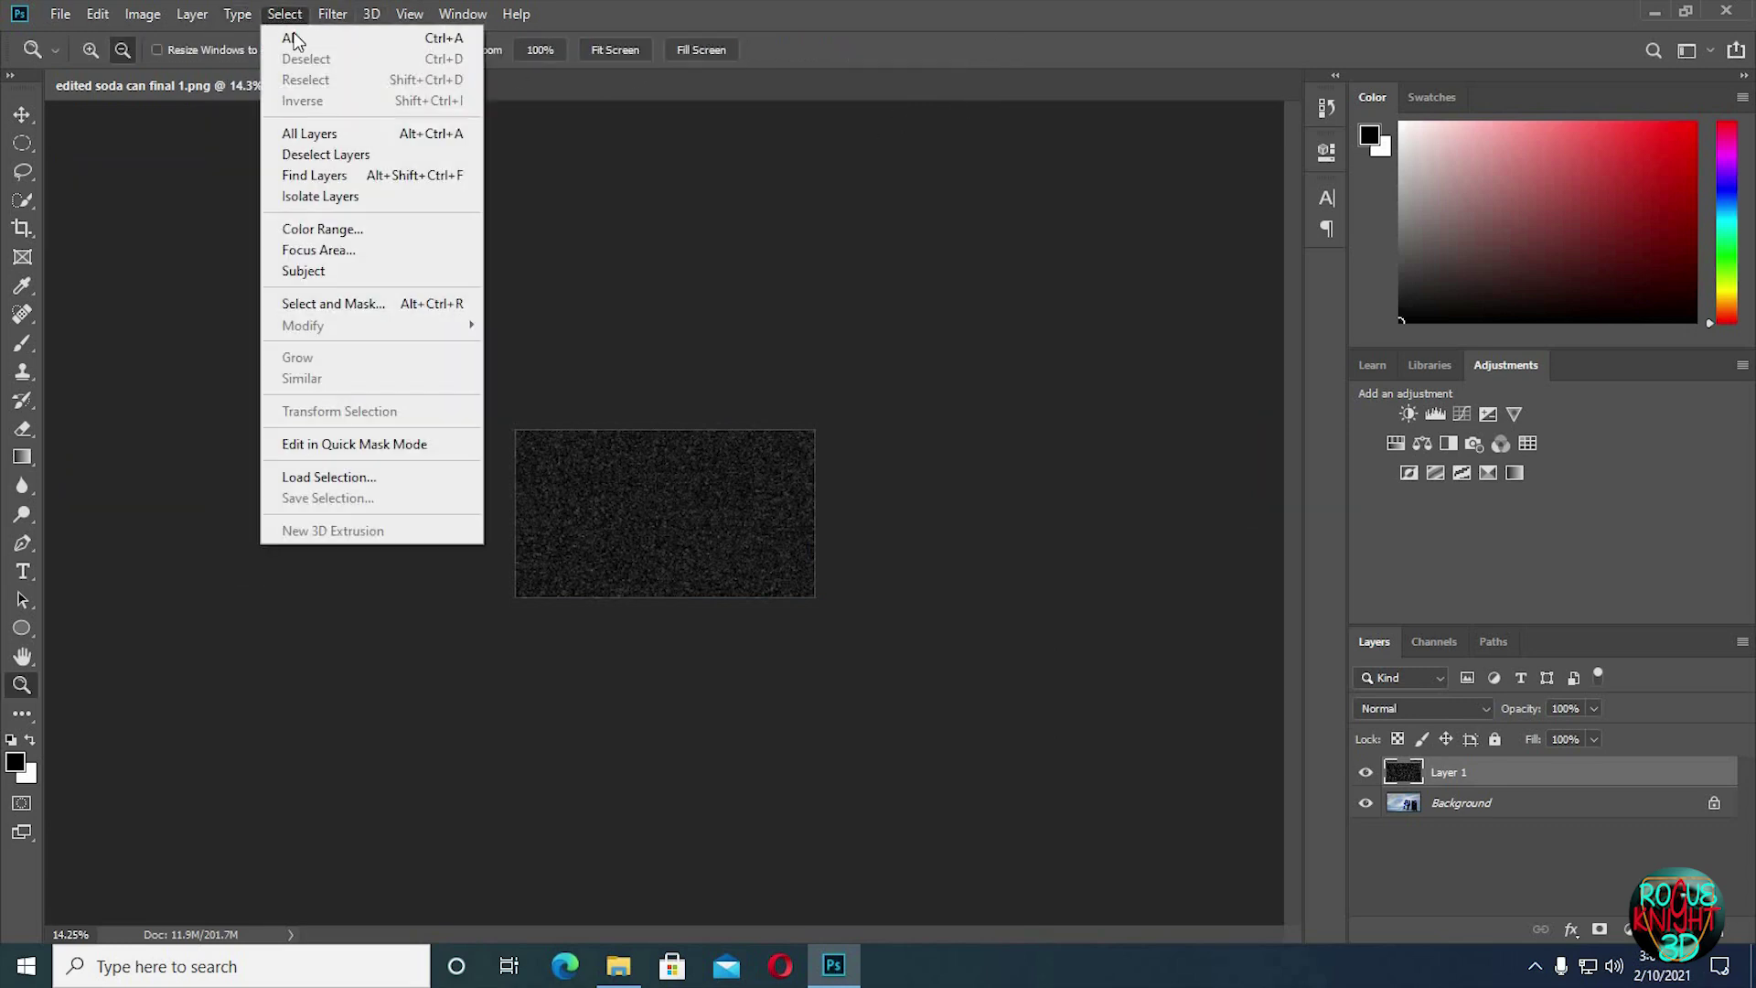
{"action": "left_click", "coordinate": [293, 40]}
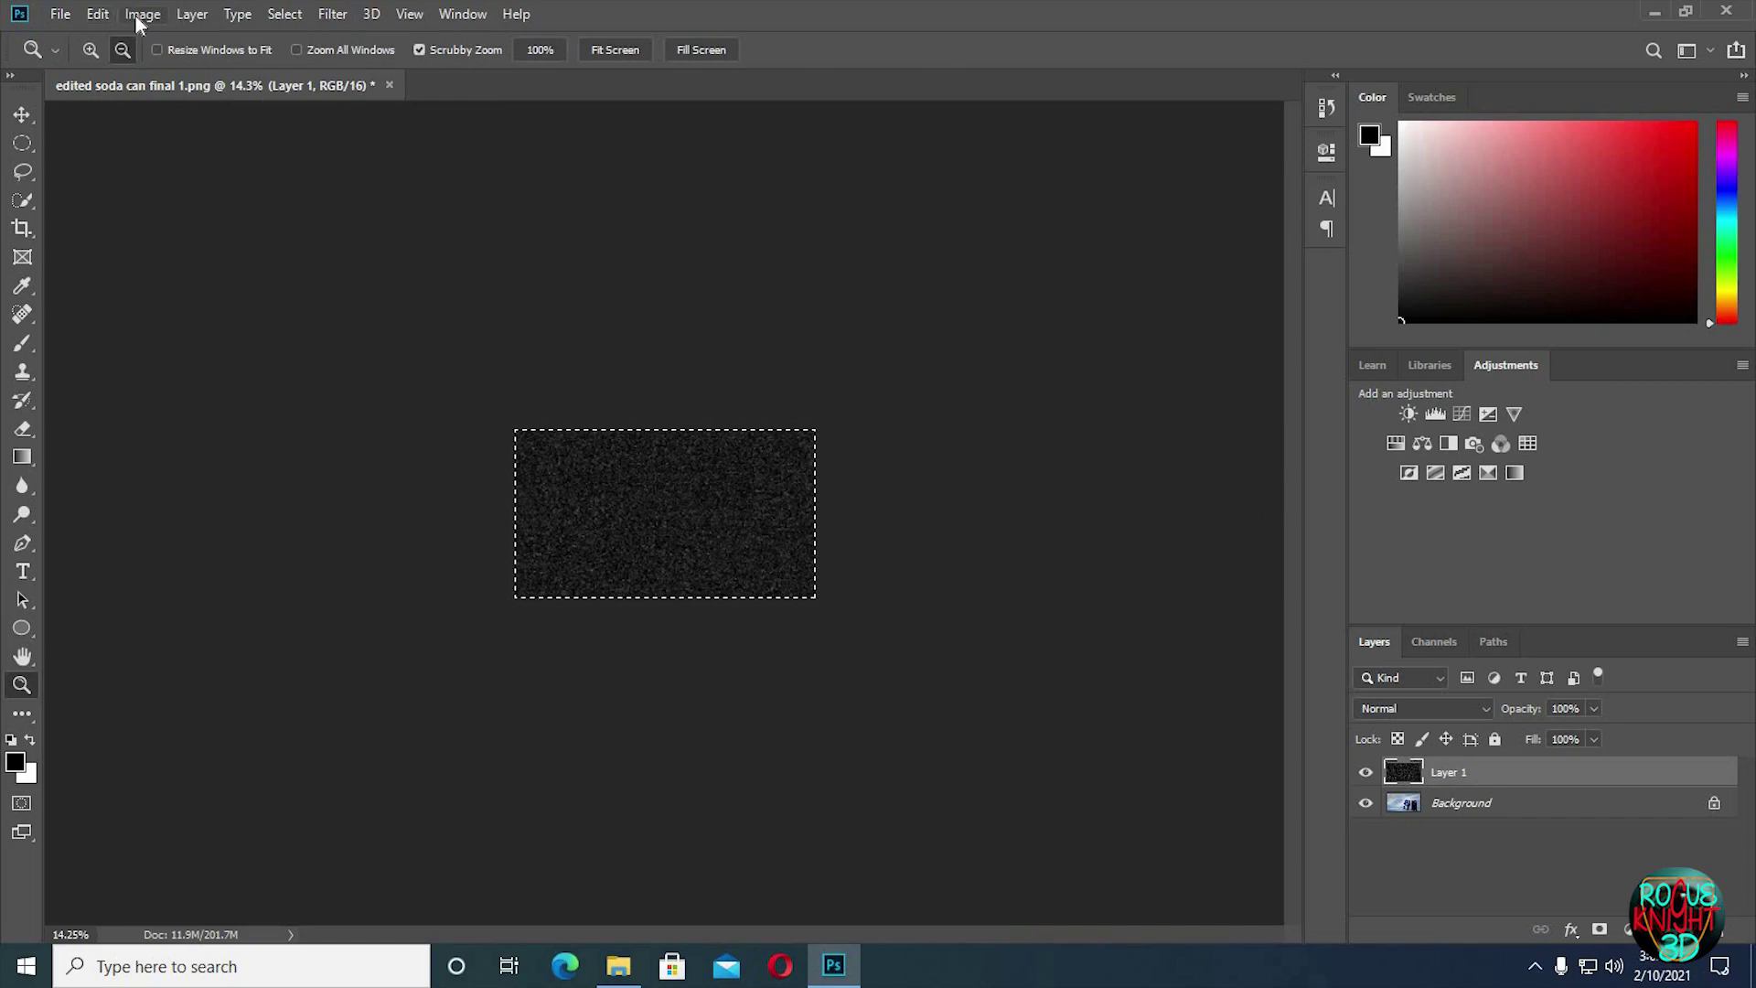
{"action": "left_click", "coordinate": [137, 15]}
{"action": "left_click", "coordinate": [163, 241]}
Check the cropped noise layer's bounds with Free Transform and clear the canvas selection.
{"action": "key", "text": "ctrl+t"}
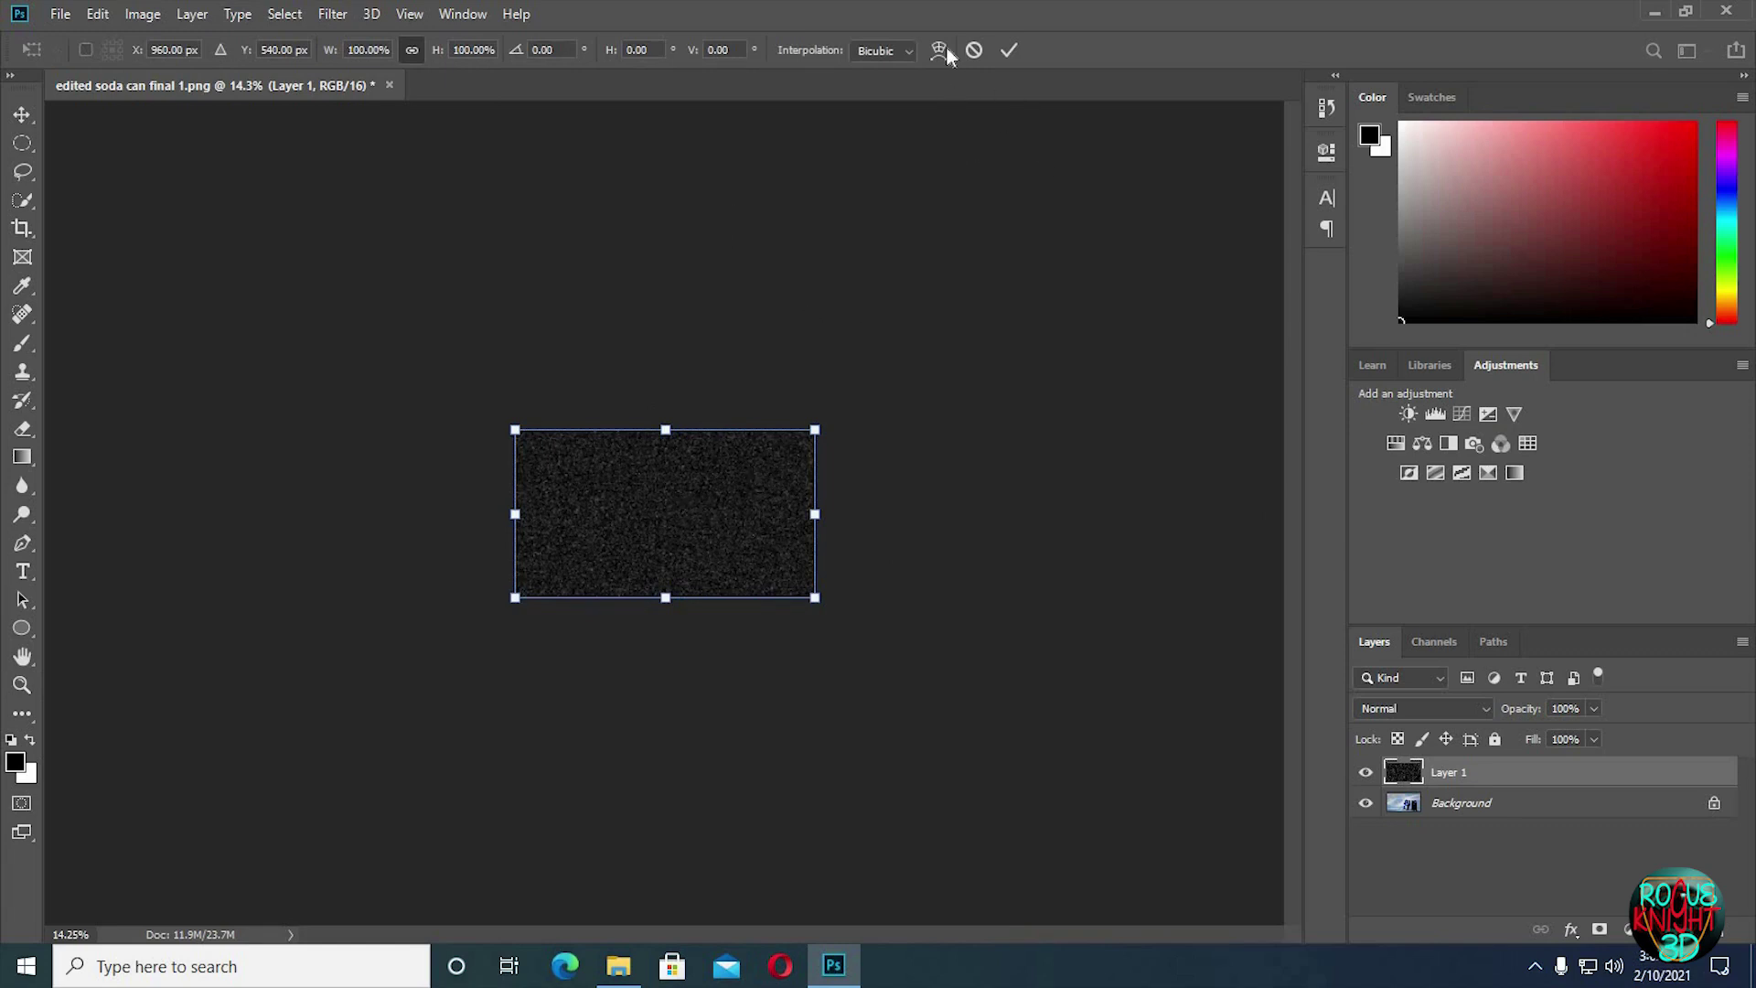
{"action": "left_click", "coordinate": [974, 50]}
{"action": "key", "text": "z"}
{"action": "key", "text": "ctrl+d"}
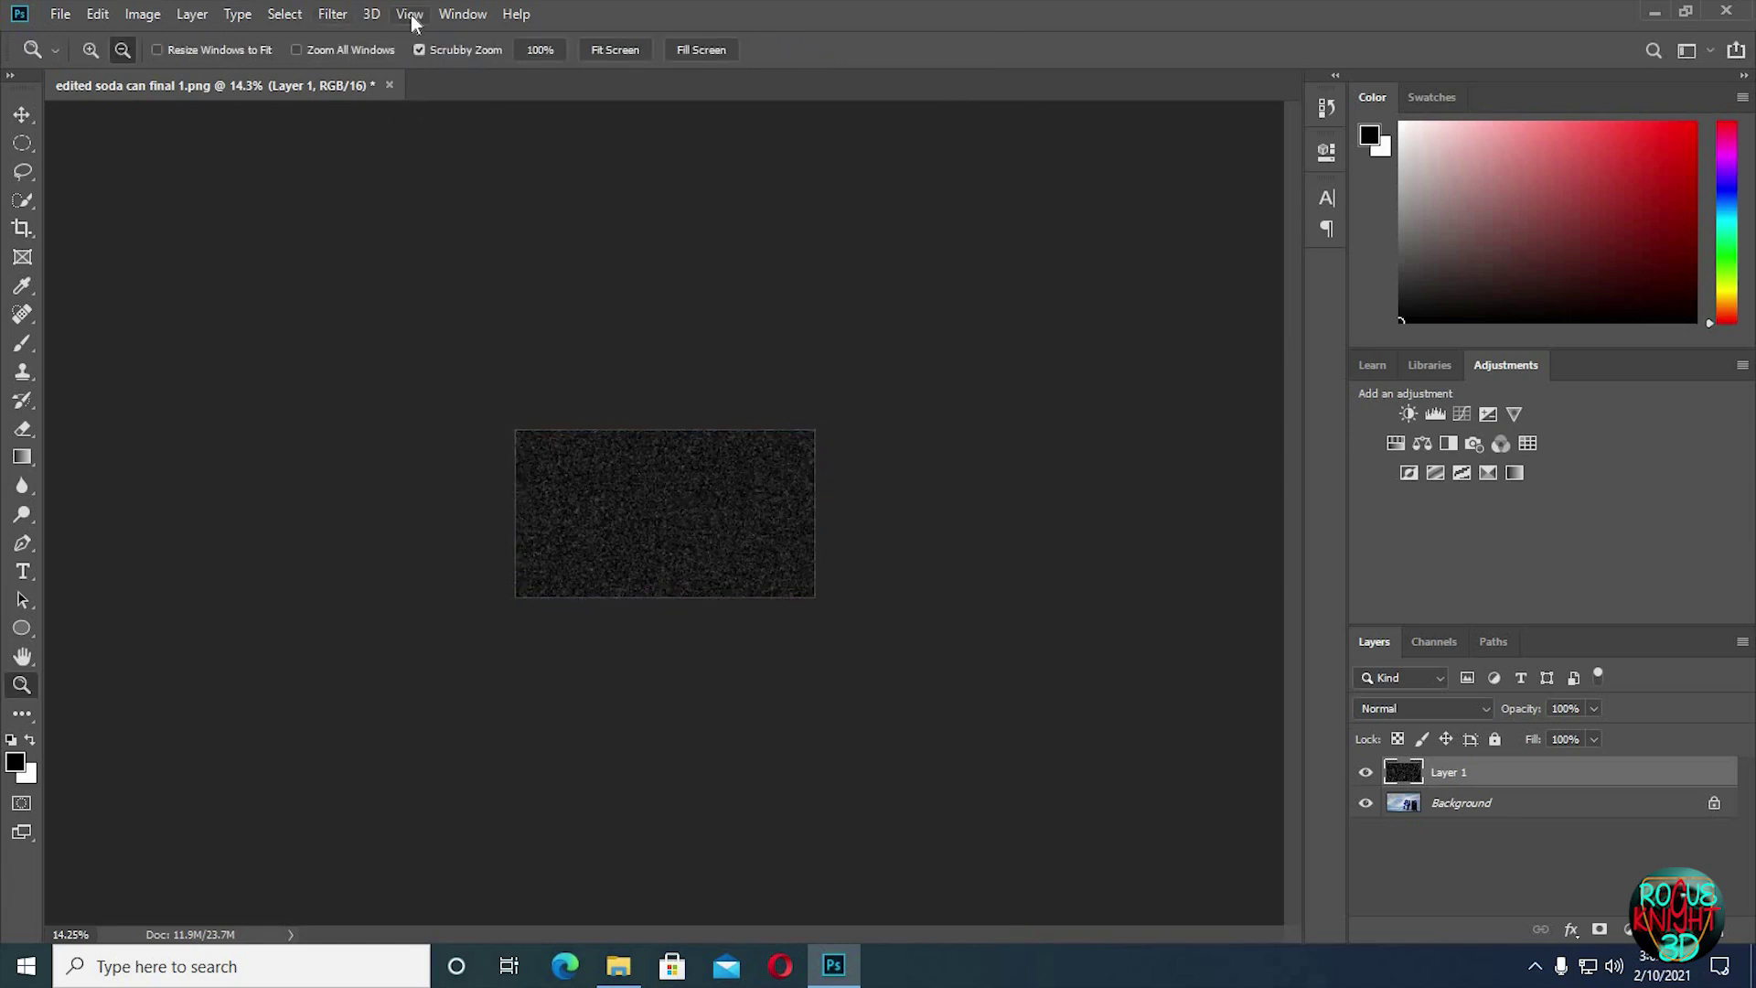
{"action": "left_click", "coordinate": [409, 13]}
{"action": "left_click", "coordinate": [465, 217]}
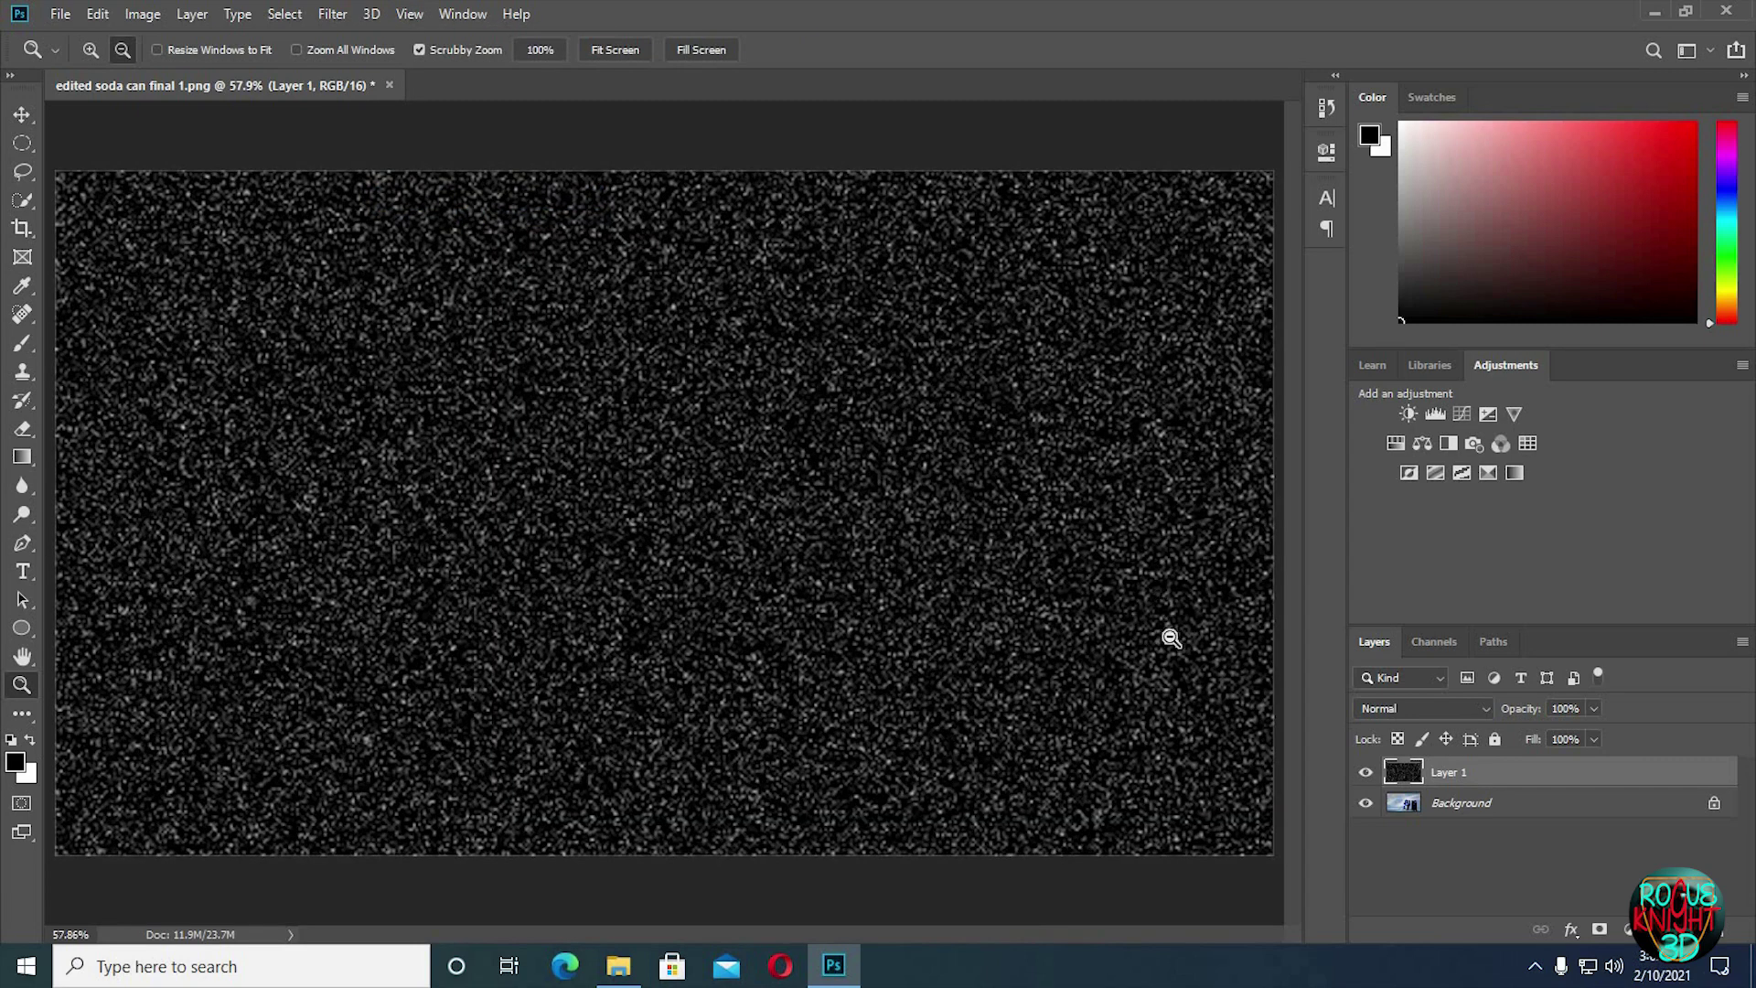
Convert the noise layer to a smart object and set its blend mode to Screen.
{"action": "right_click", "coordinate": [1489, 778]}
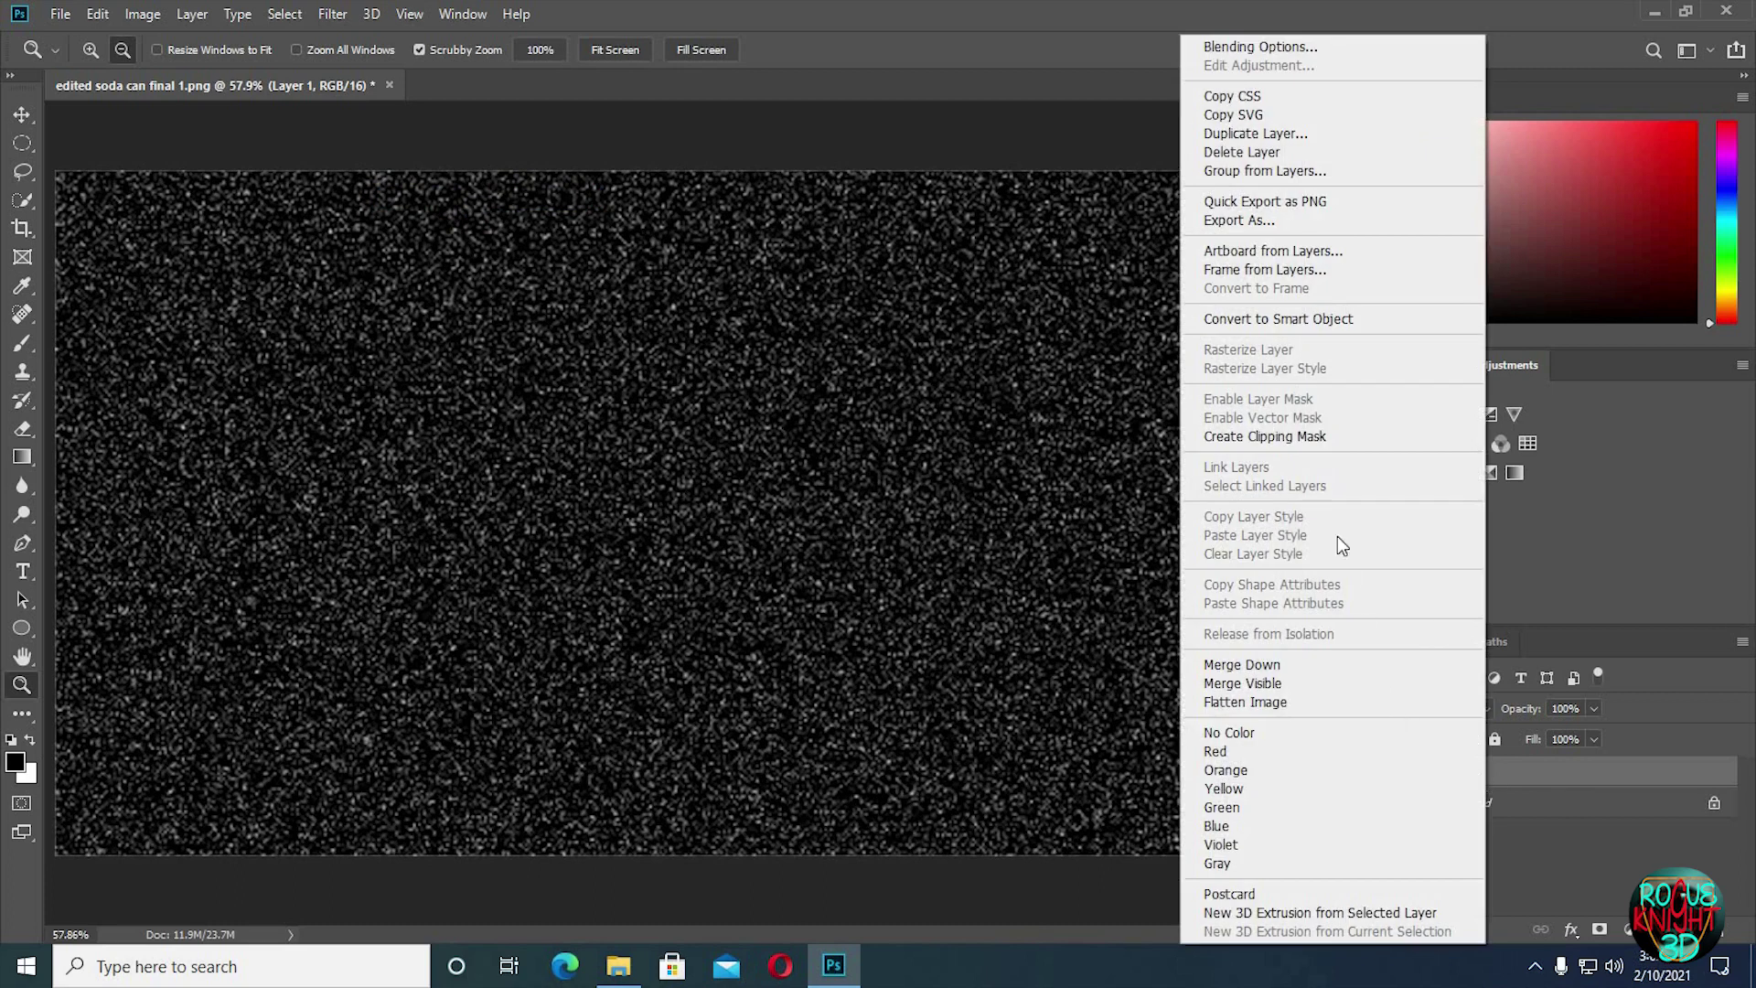
{"action": "left_click", "coordinate": [1282, 322]}
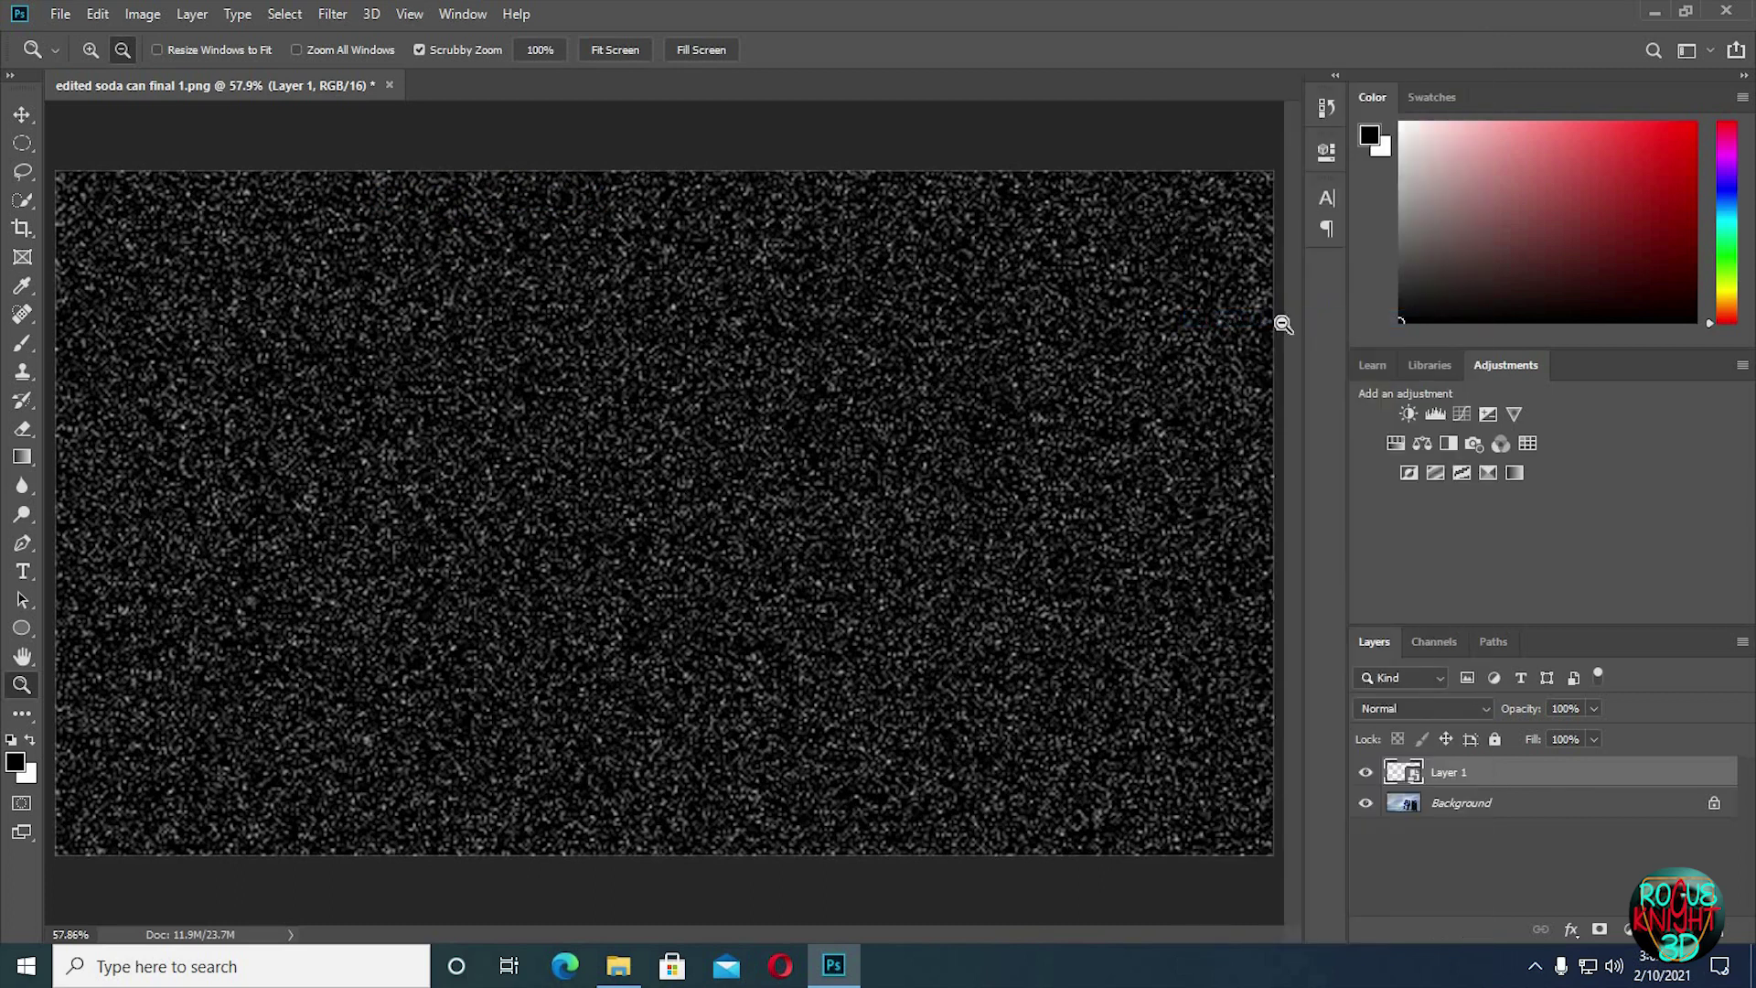
{"action": "left_click", "coordinate": [1481, 710]}
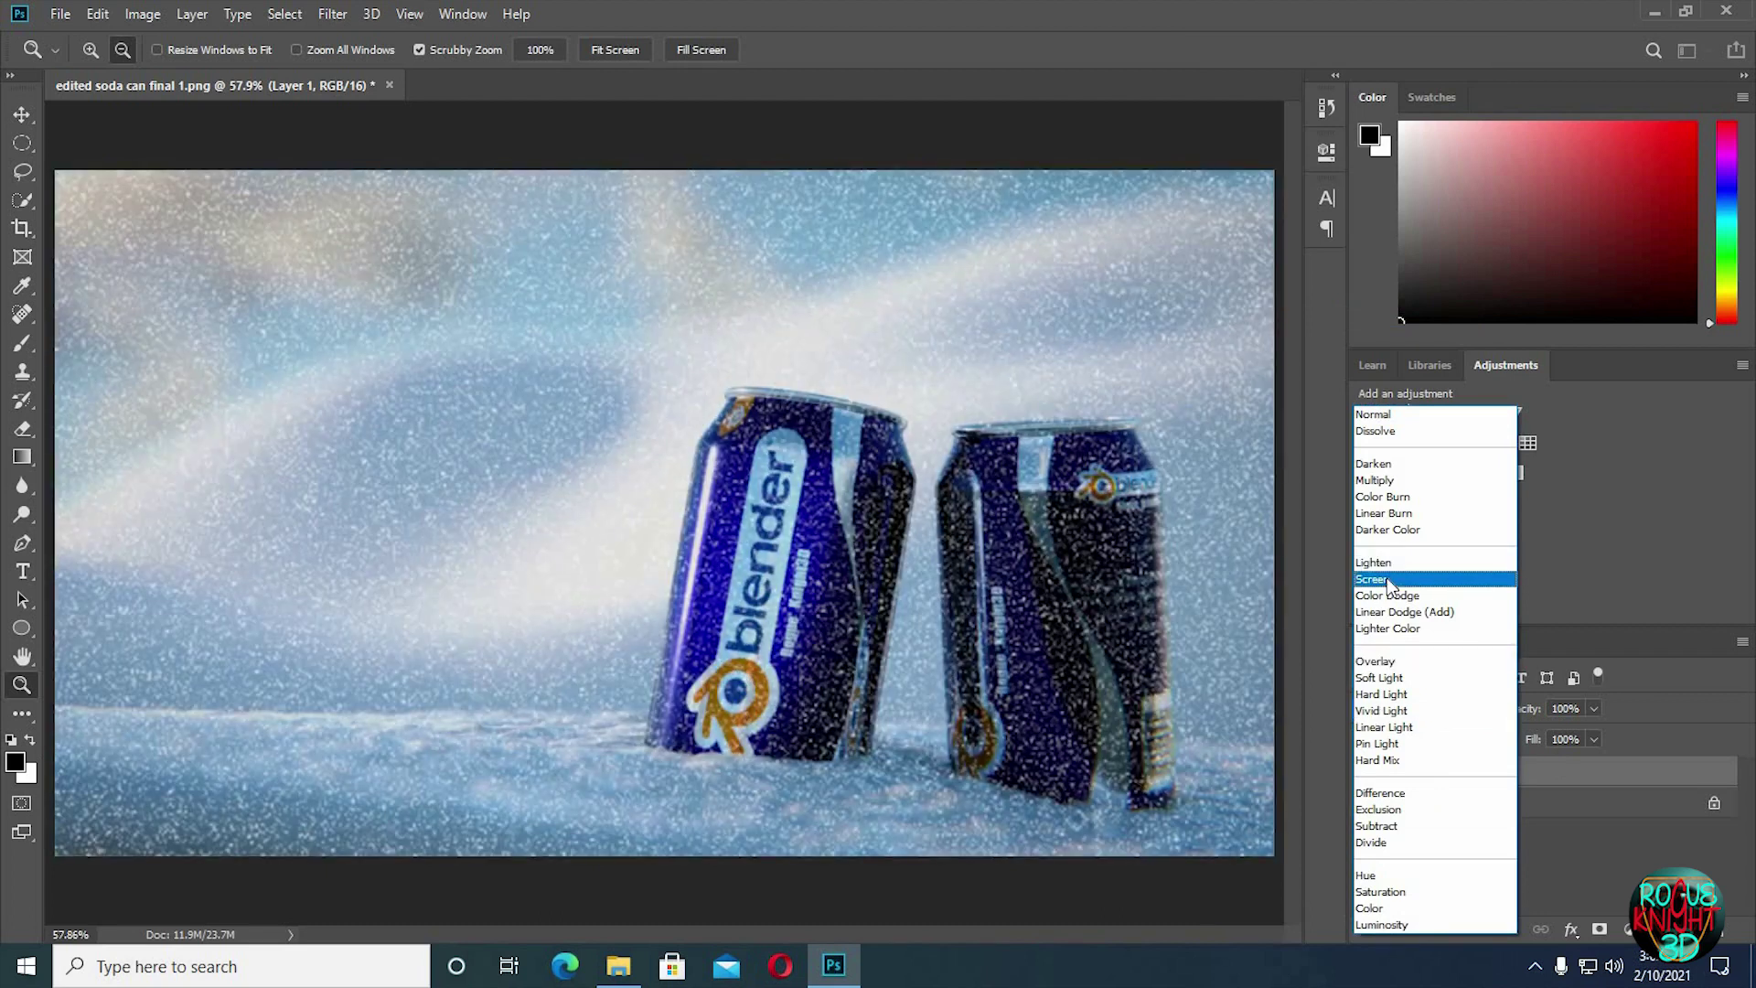
{"action": "left_click", "coordinate": [1389, 580]}
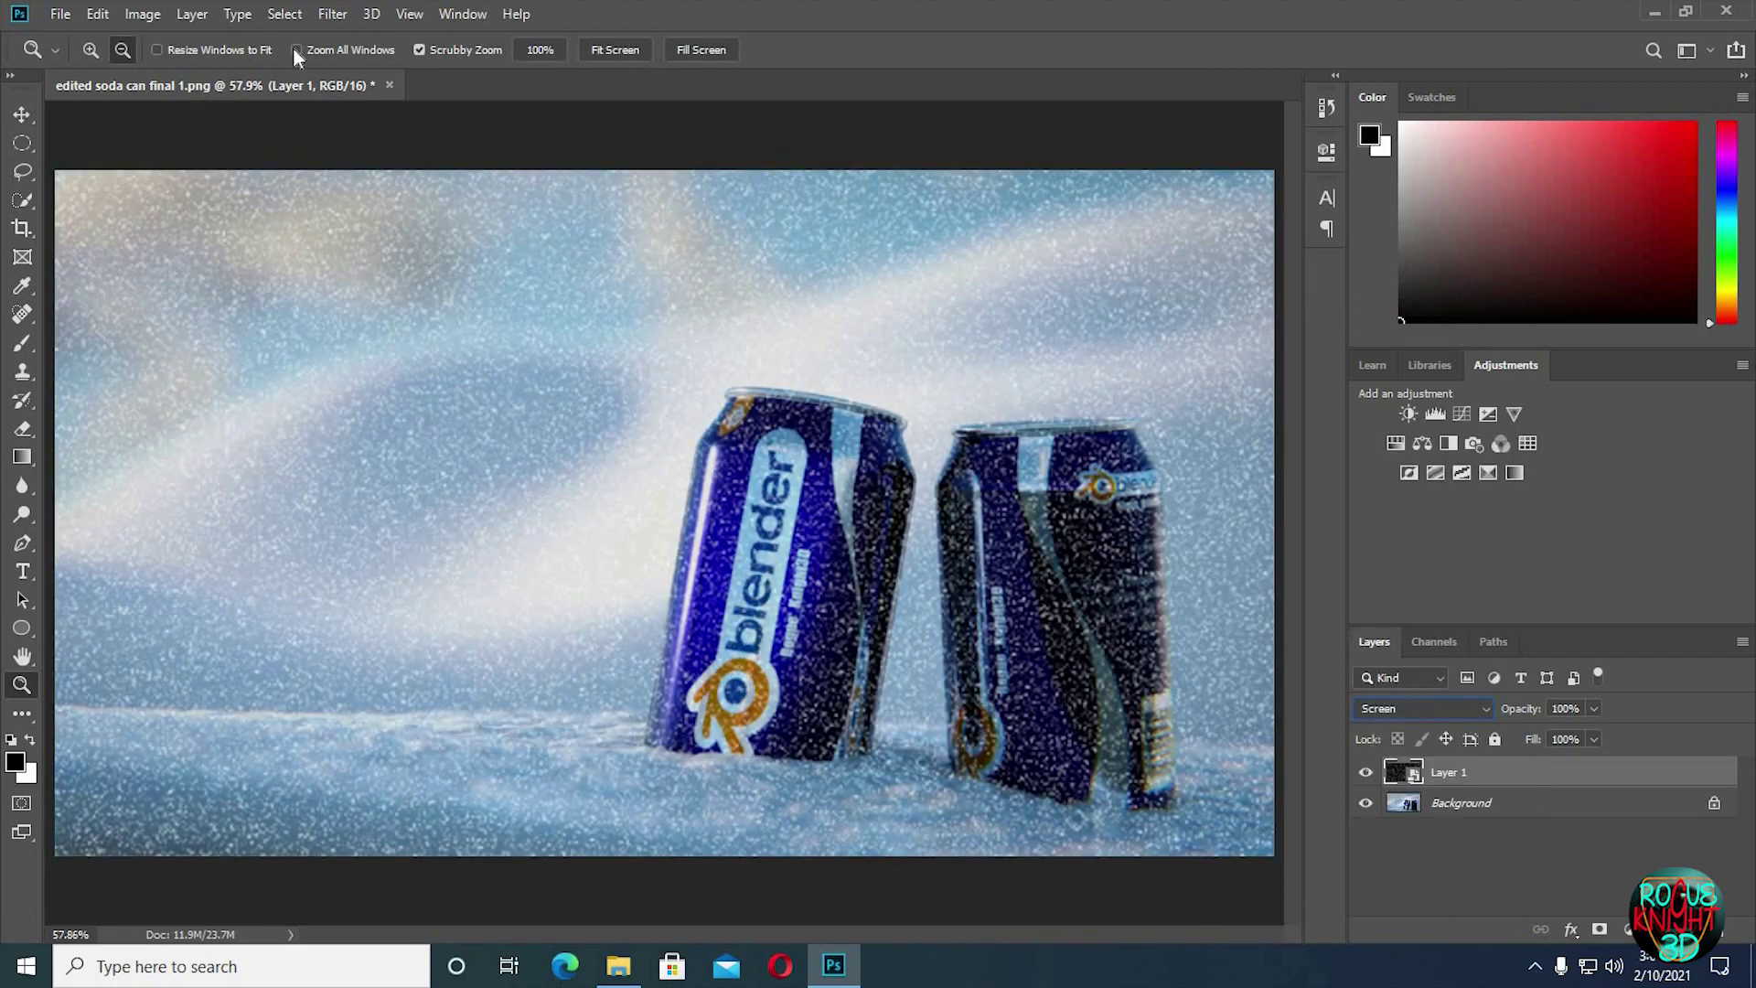
Apply a Motion Blur filter to the noise layer with an angle of -65° and a distance of 12 pixels.
{"action": "left_click", "coordinate": [333, 14]}
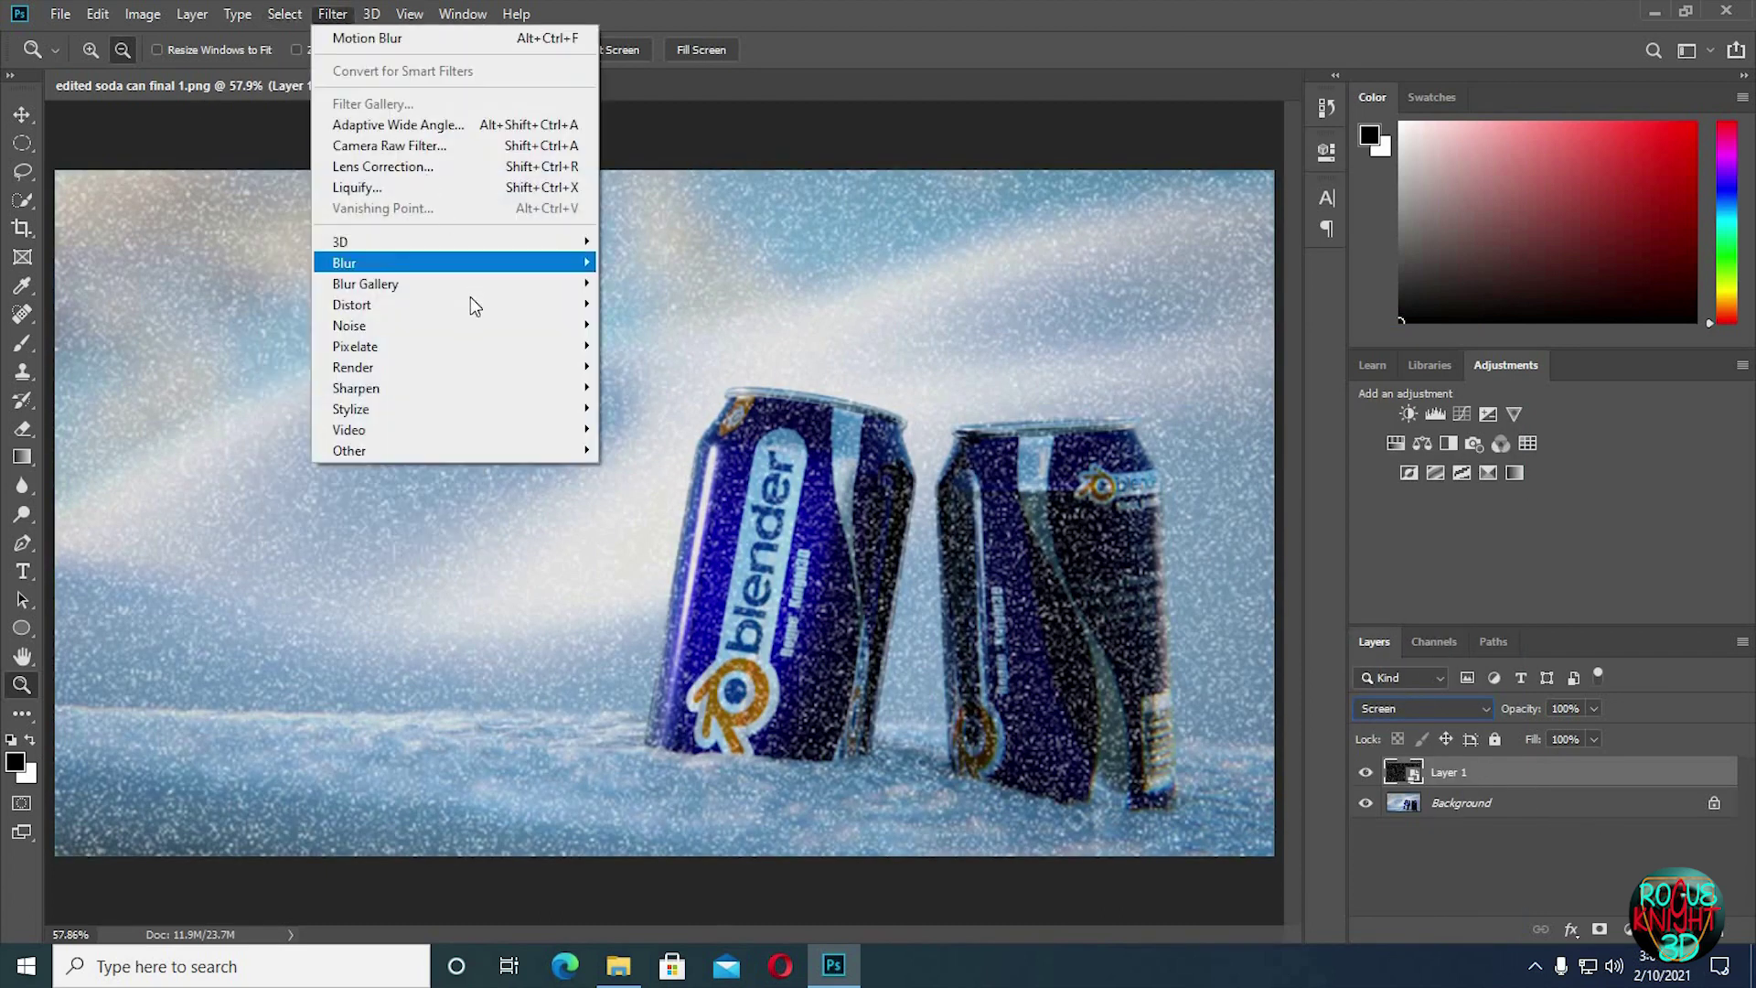
{"action": "key", "text": "Down"}
{"action": "key", "text": "Down"}
{"action": "key", "text": "Down"}
{"action": "key", "text": "Down"}
{"action": "mouse_move", "coordinate": [521, 263]}
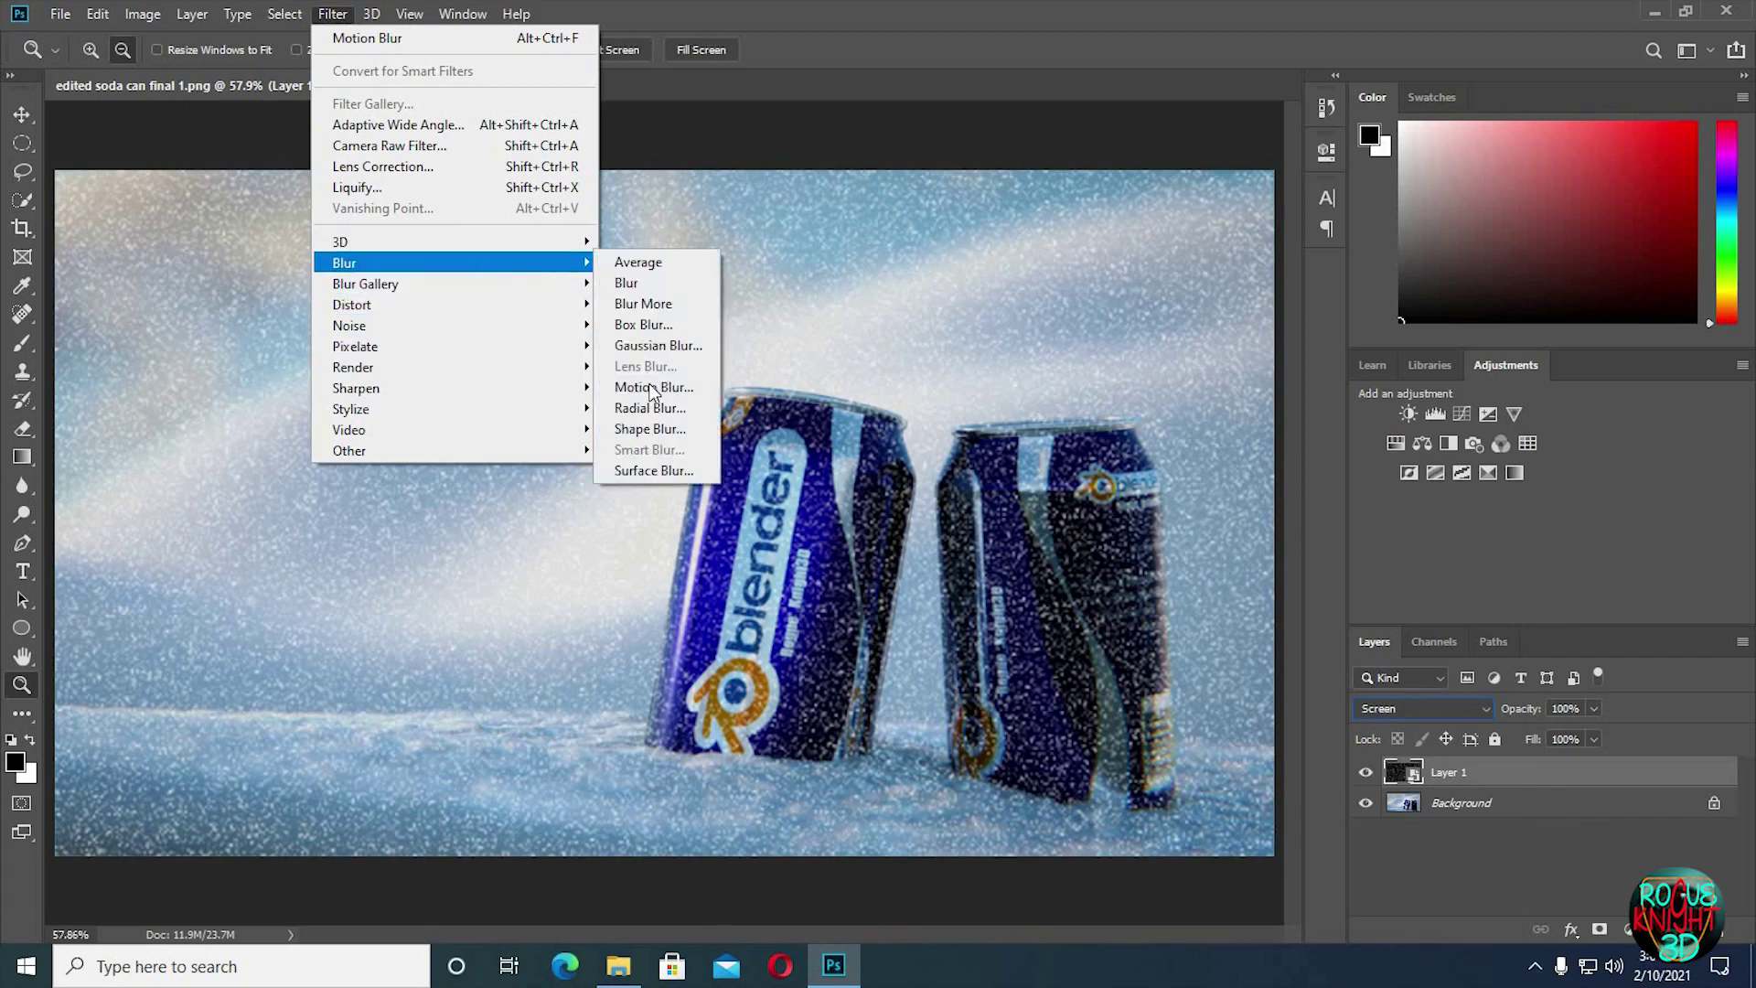
{"action": "left_click", "coordinate": [654, 387]}
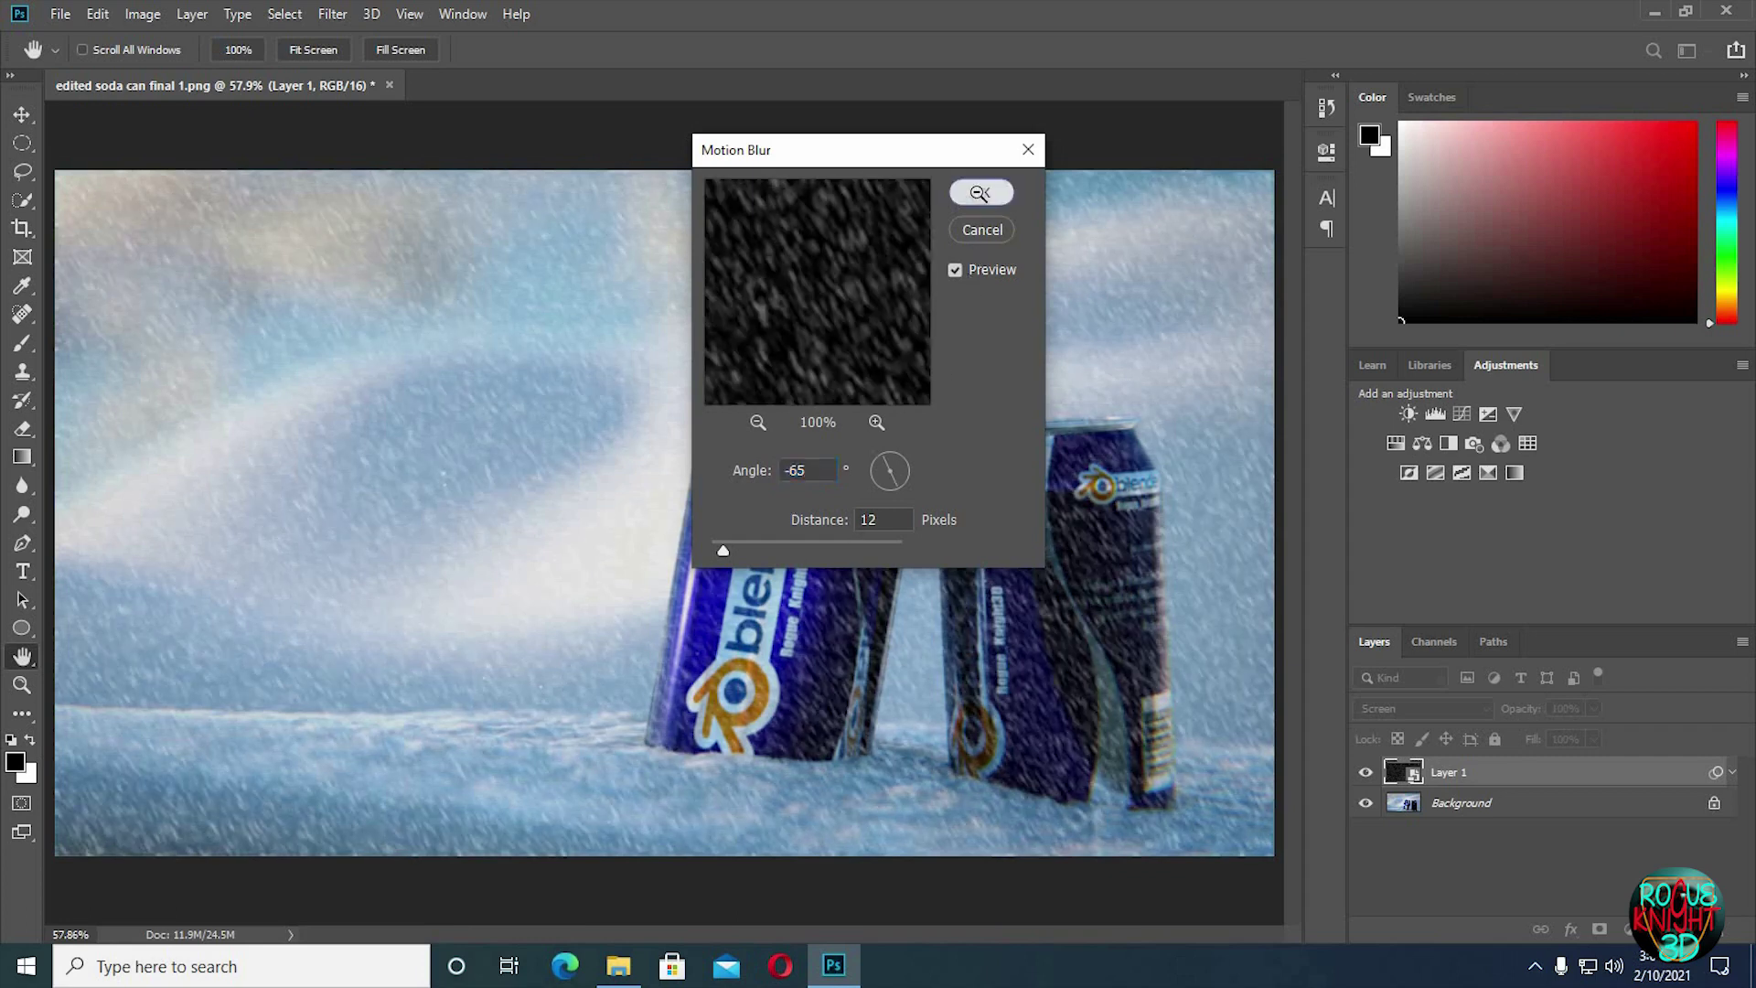
{"action": "left_click", "coordinate": [979, 194]}
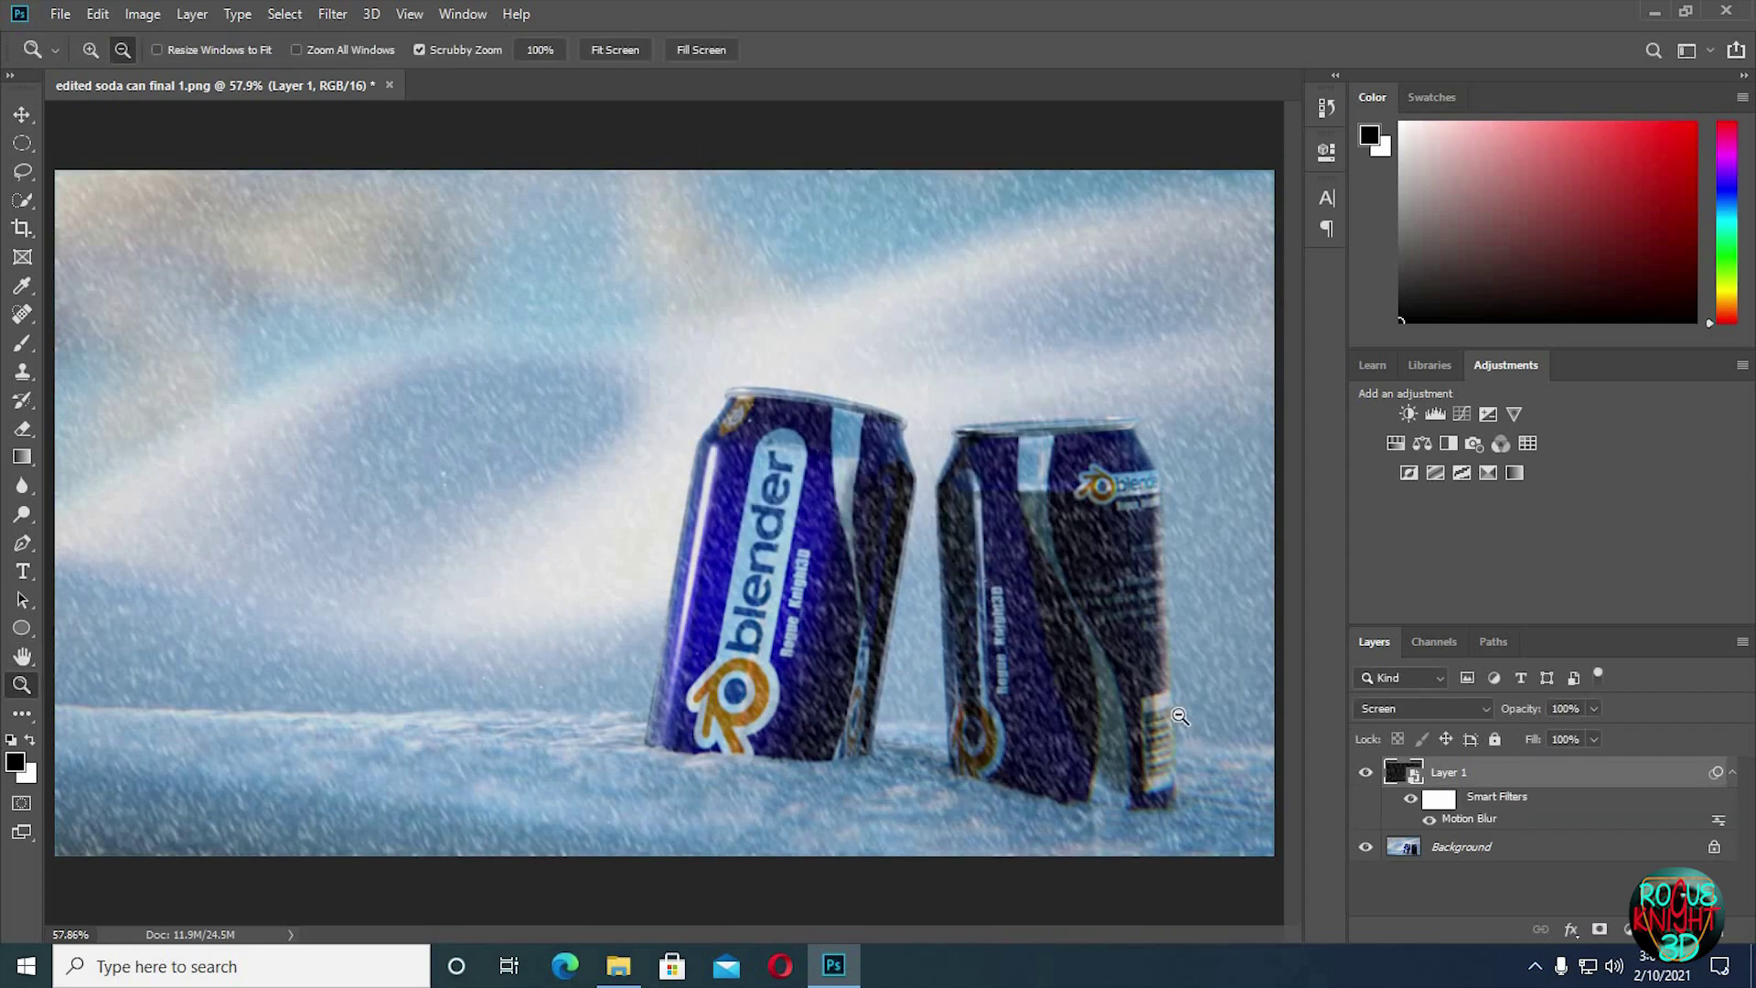
Delete the smart filter mask from Layer 1.
{"action": "left_click", "coordinate": [1440, 802]}
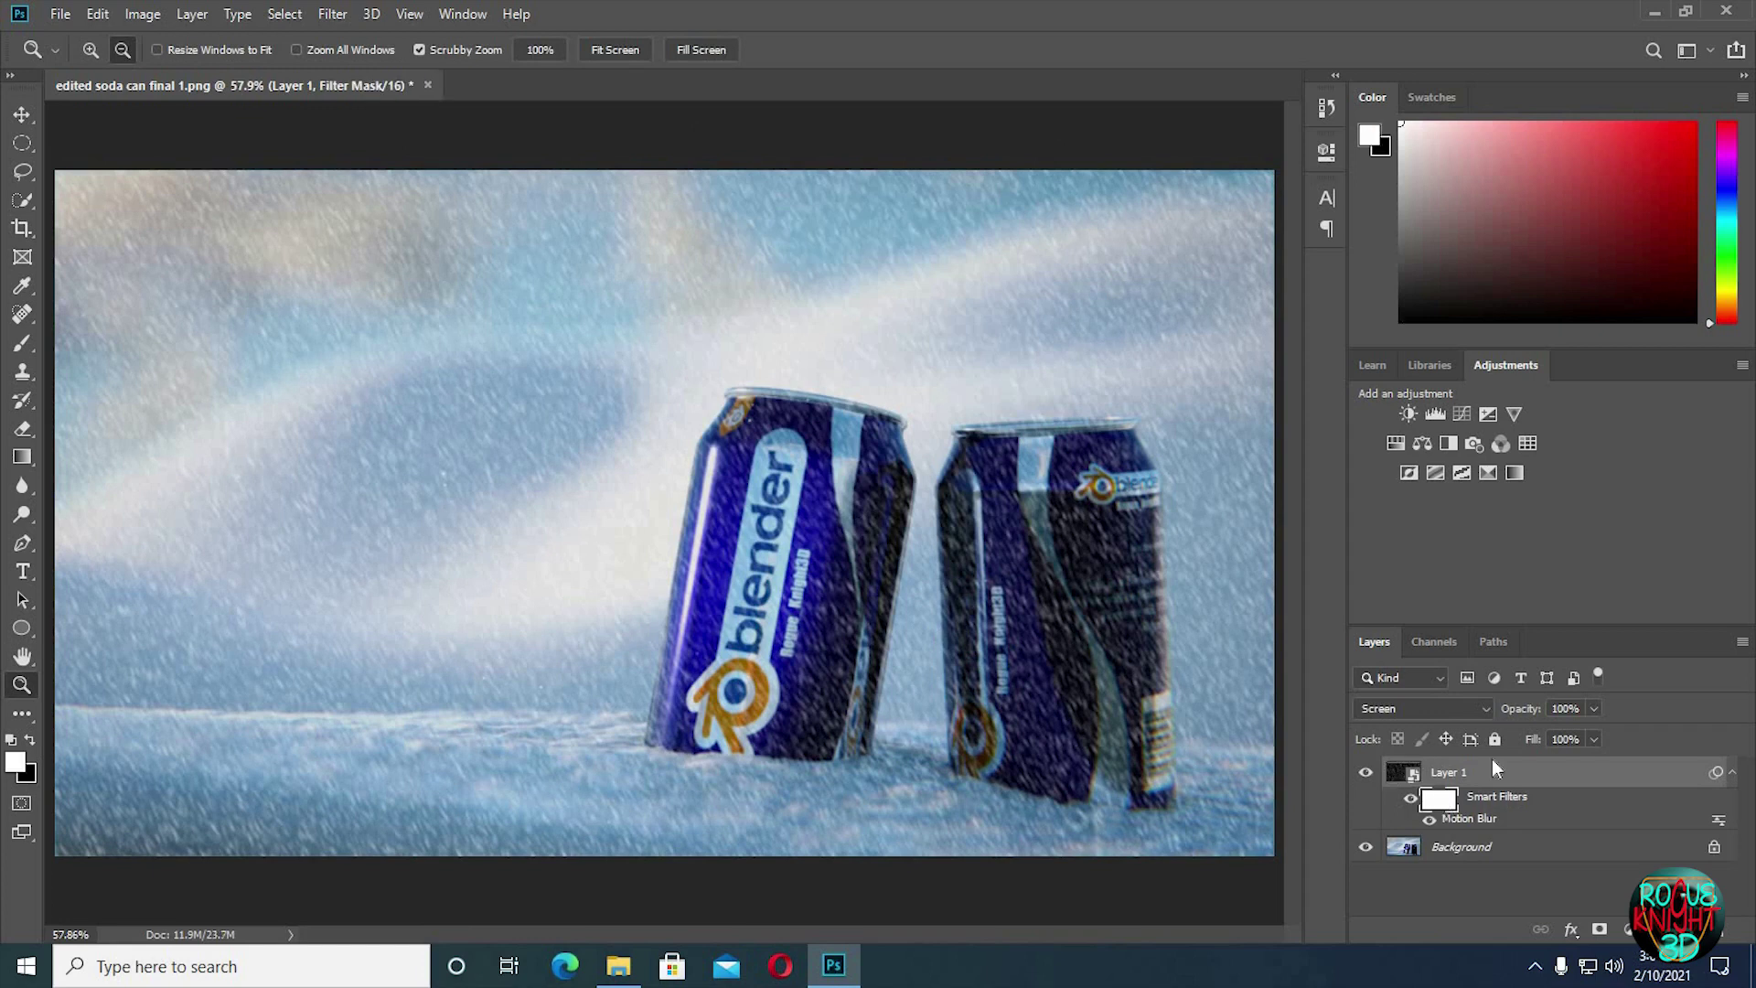
{"action": "right_click", "coordinate": [1444, 799]}
{"action": "left_click", "coordinate": [1508, 688]}
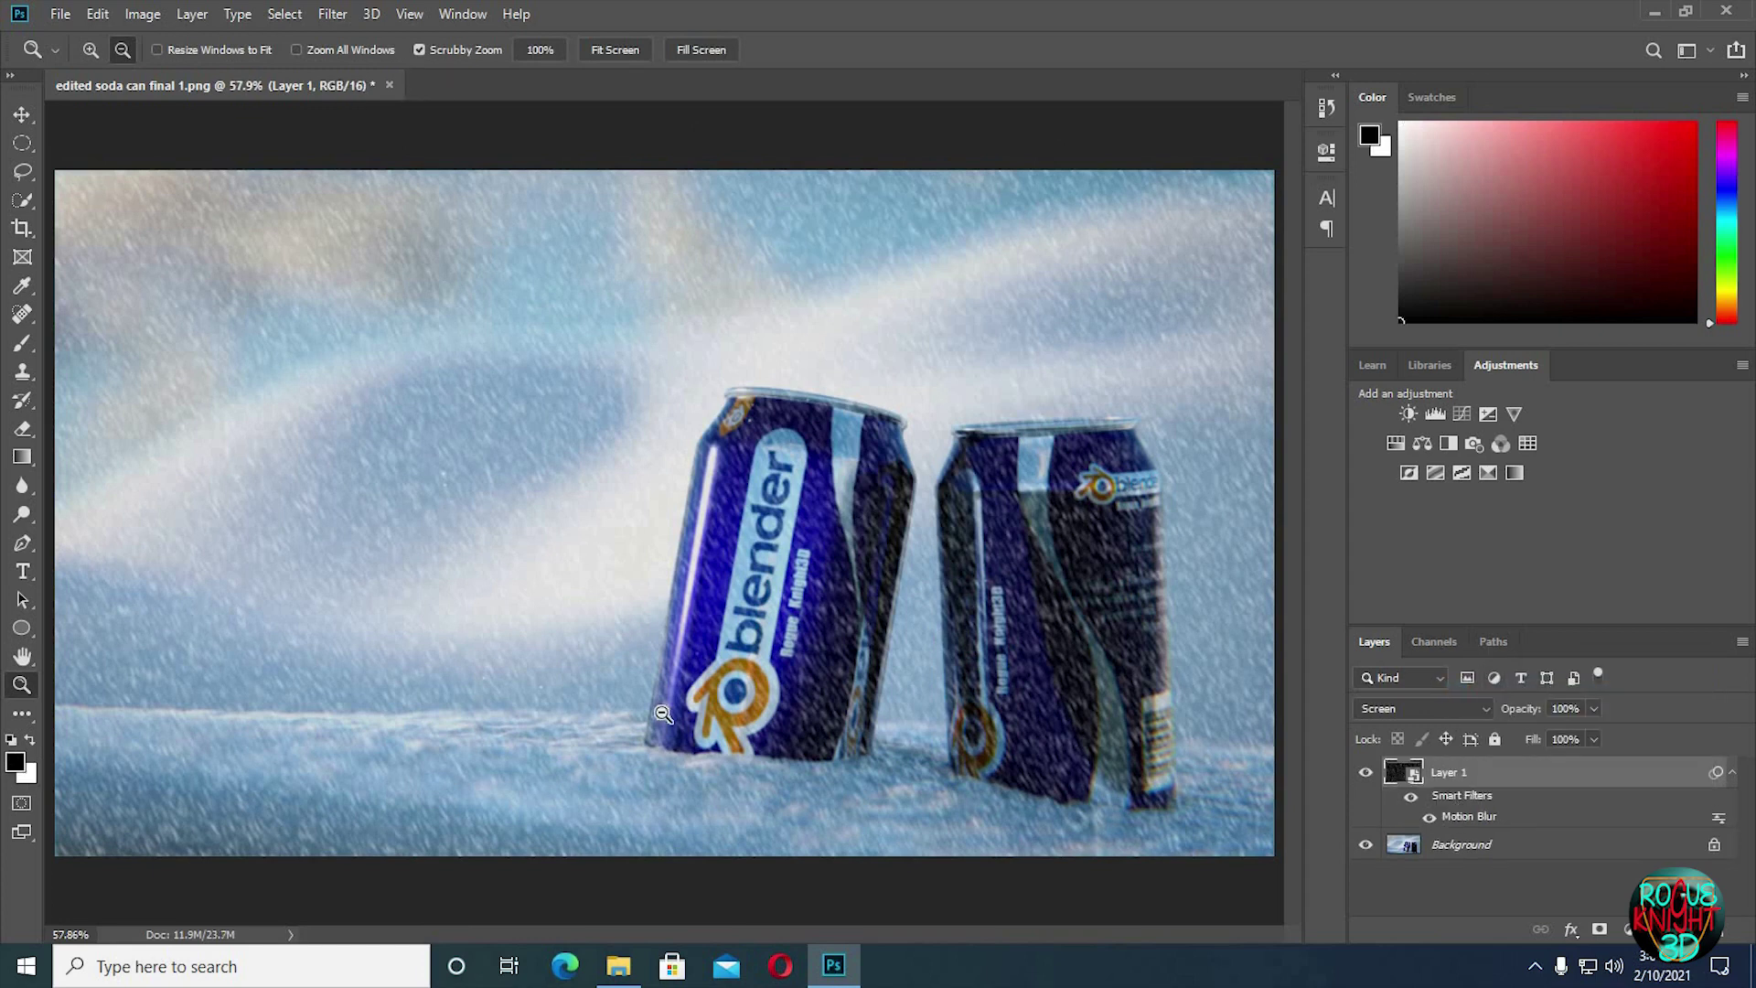
Apply a Levels adjustment to the snow layer with input black level 40 and white level 140.
{"action": "left_click", "coordinate": [143, 14]}
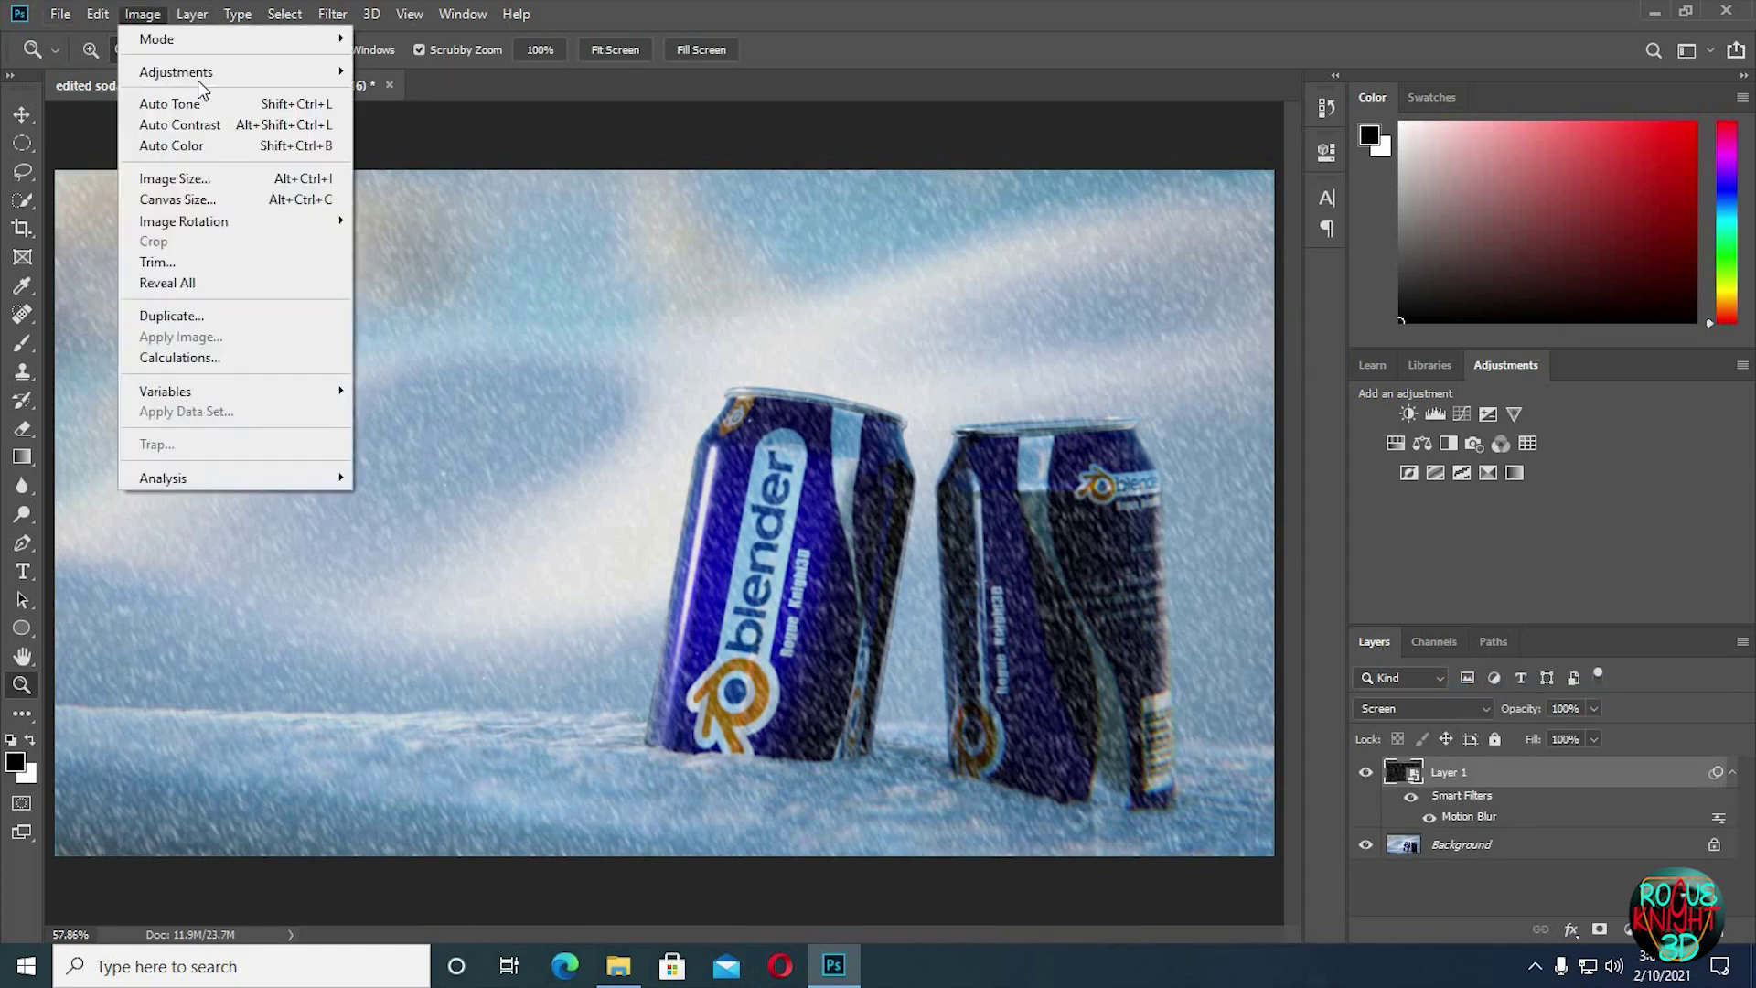
{"action": "mouse_move", "coordinate": [258, 73]}
{"action": "left_click", "coordinate": [415, 87]}
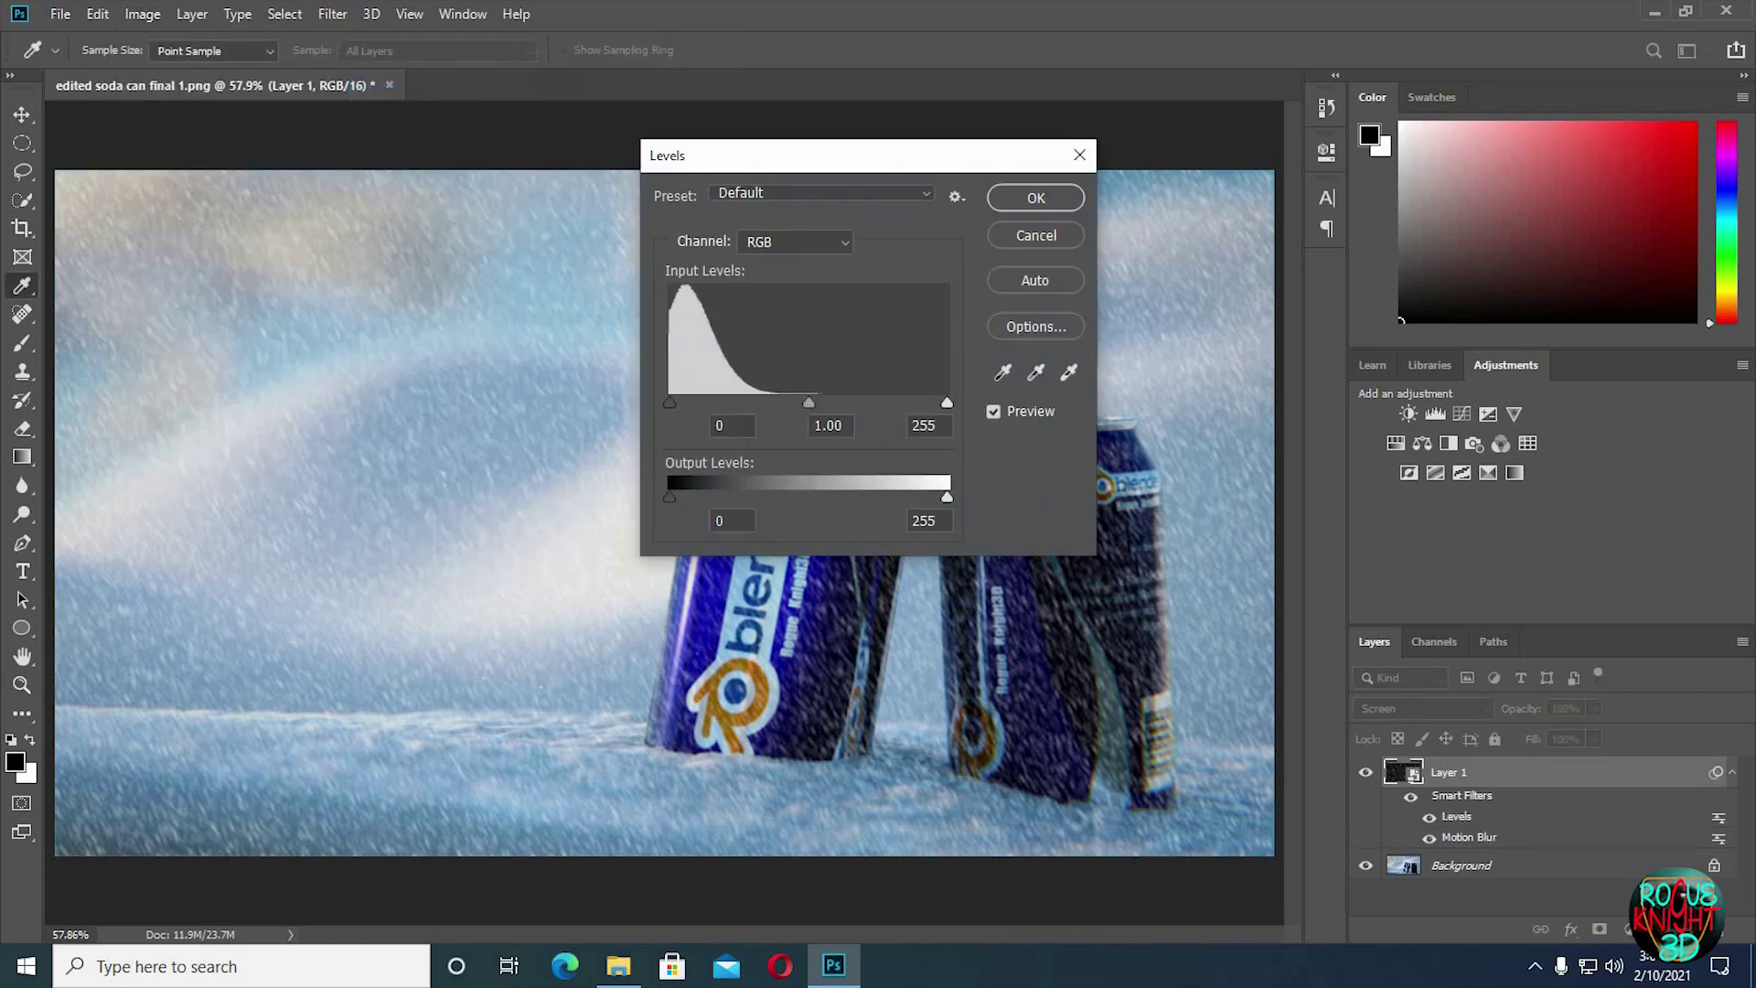
{"action": "type", "text": "40"}
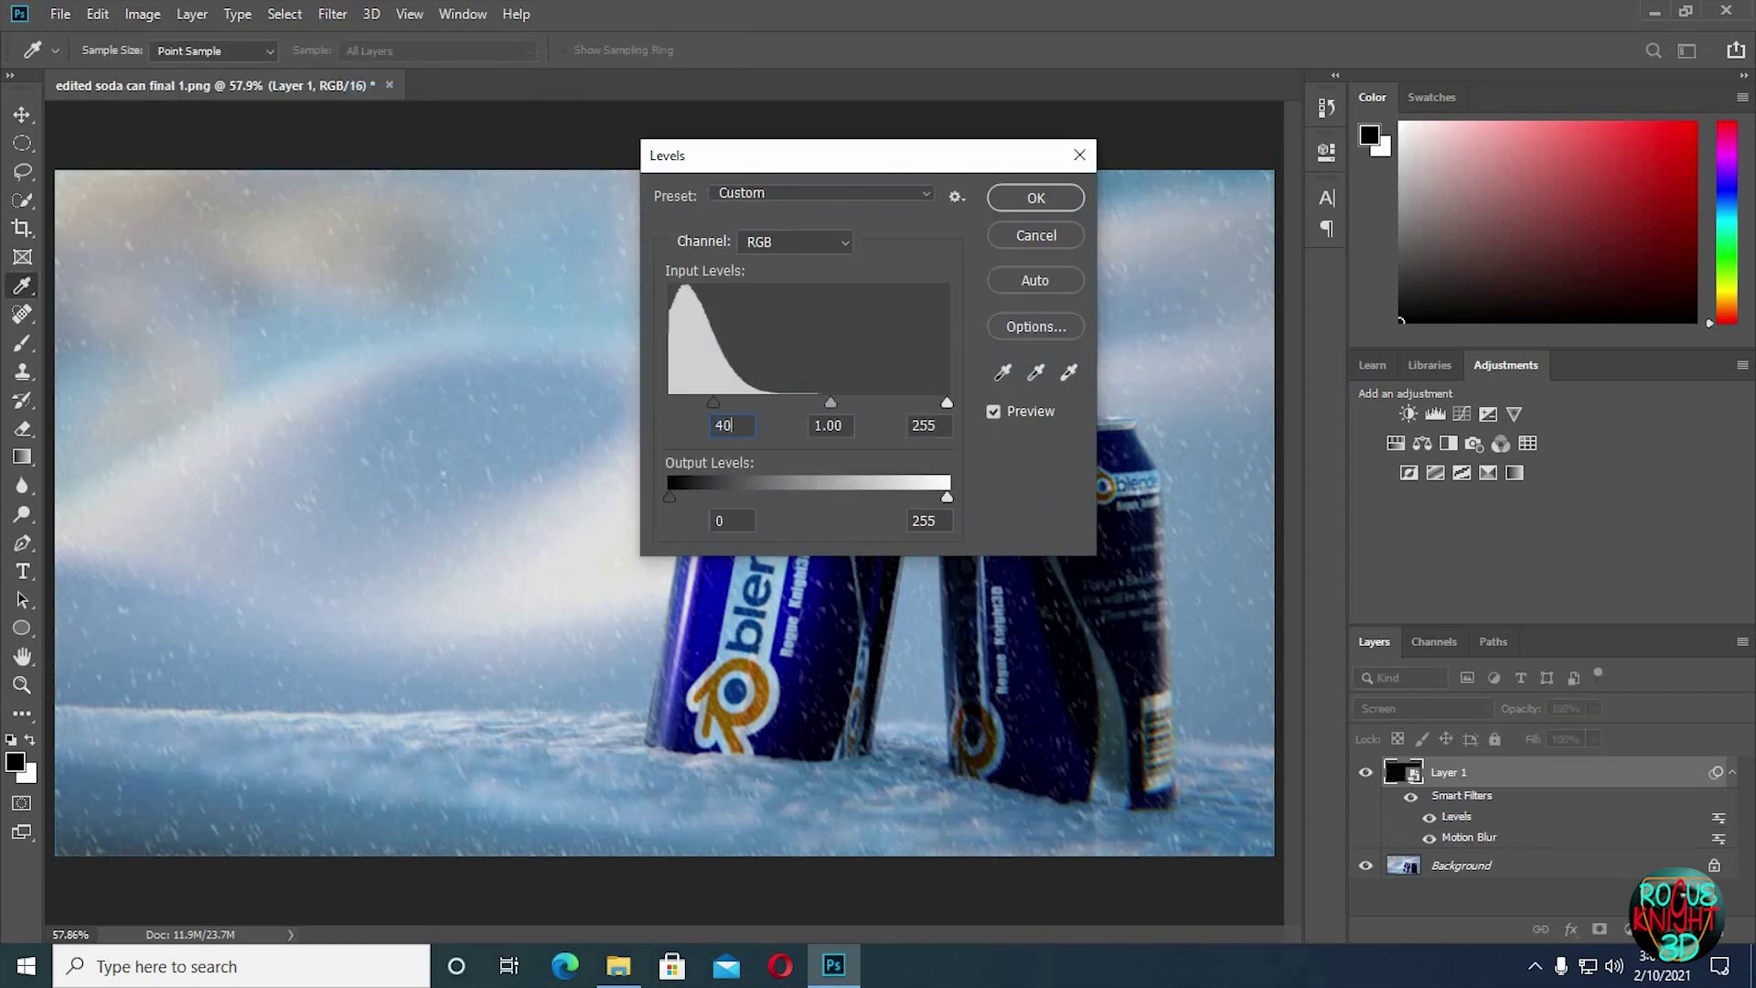
{"action": "double_click", "coordinate": [923, 426]}
{"action": "type", "text": "140"}
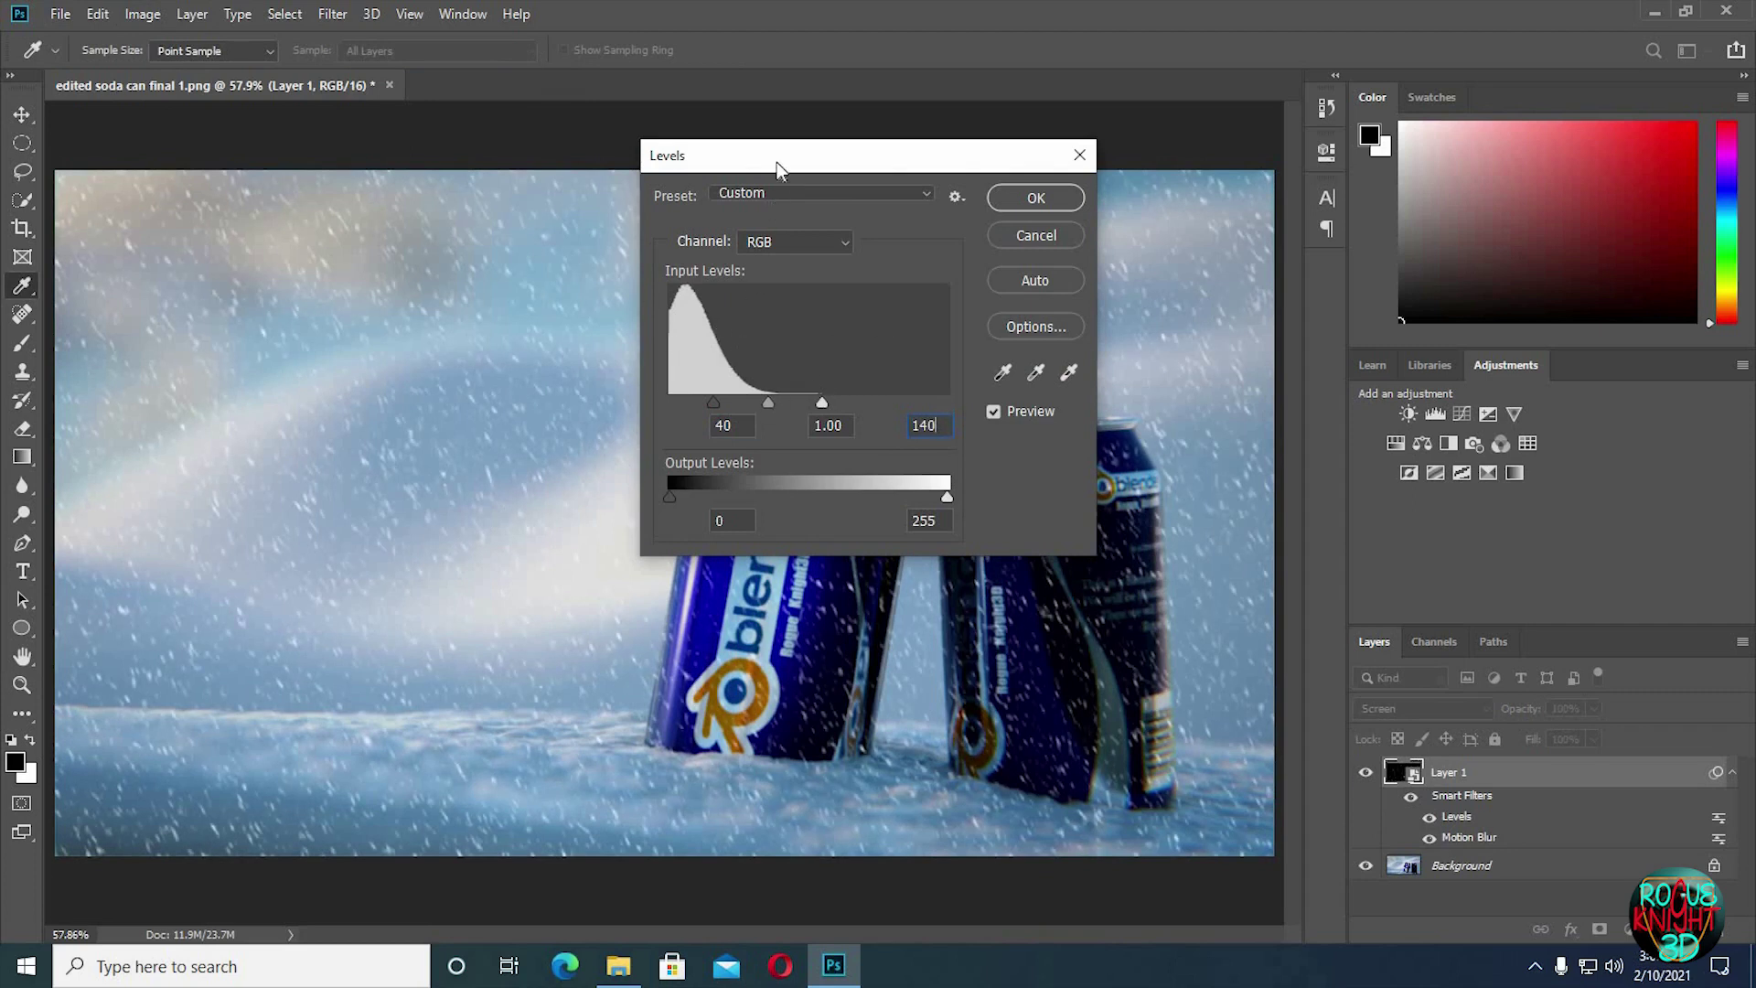
{"action": "left_click_drag", "start_coordinate": [977, 142], "coordinate": [1203, 127]}
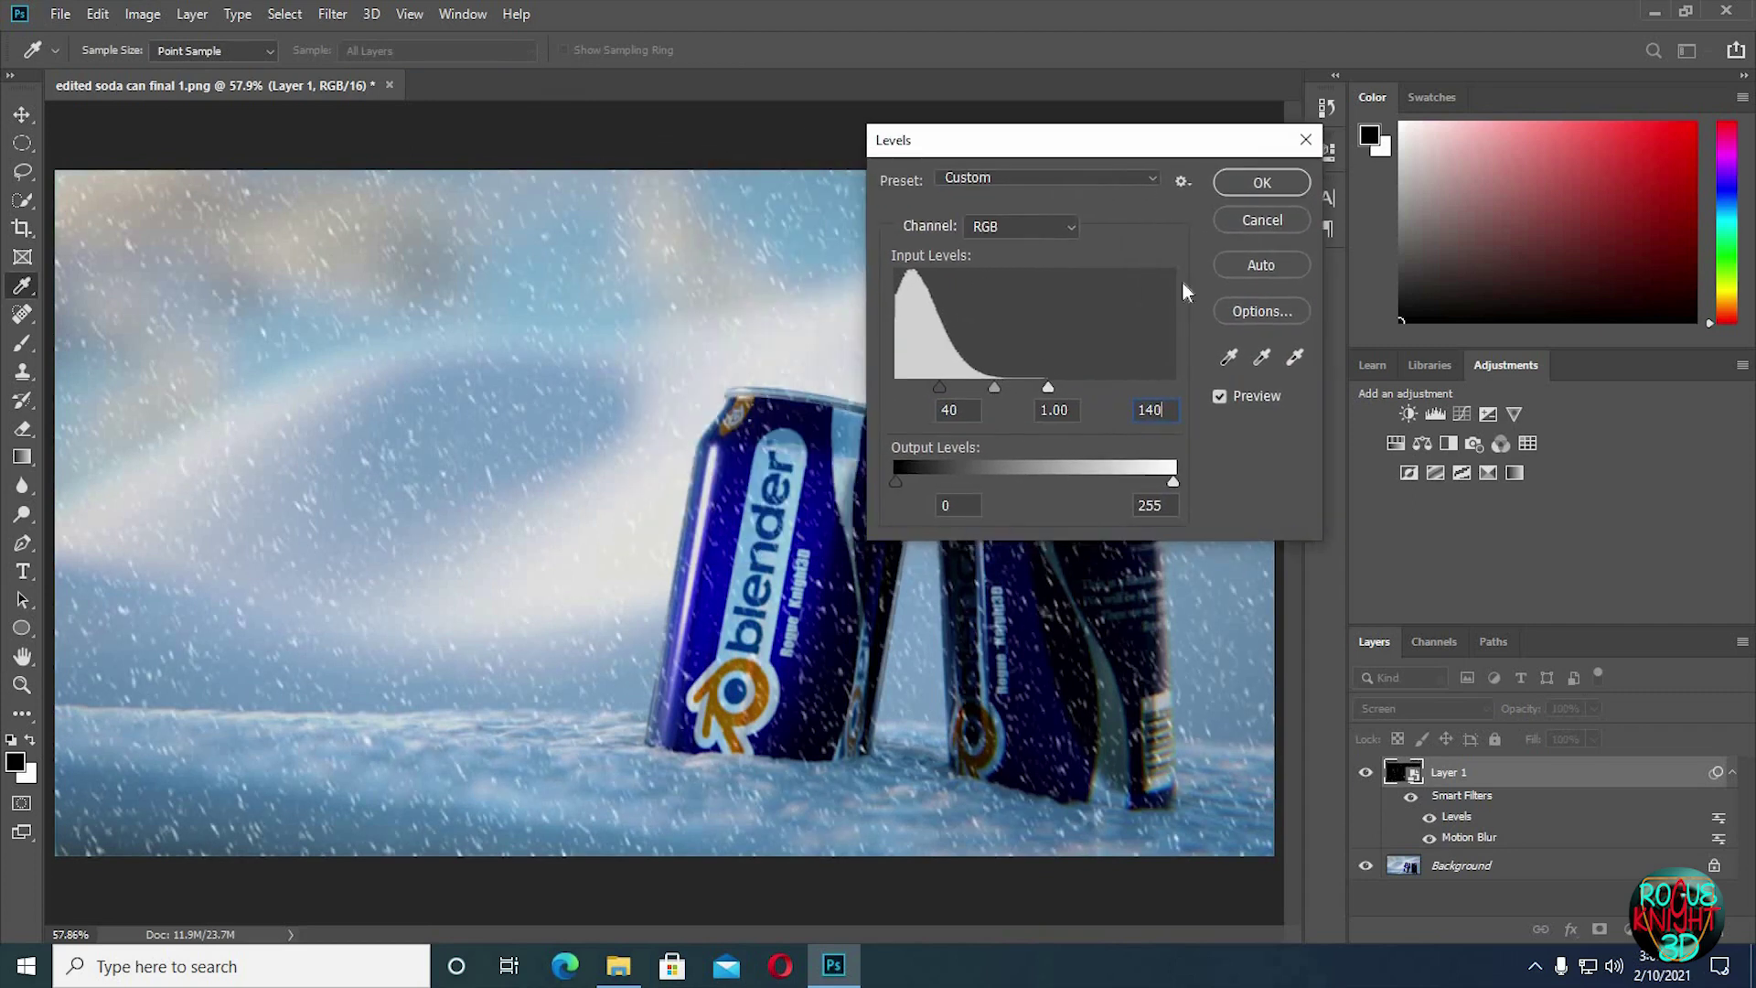
{"action": "left_click", "coordinate": [1262, 184]}
{"action": "key", "text": "z"}
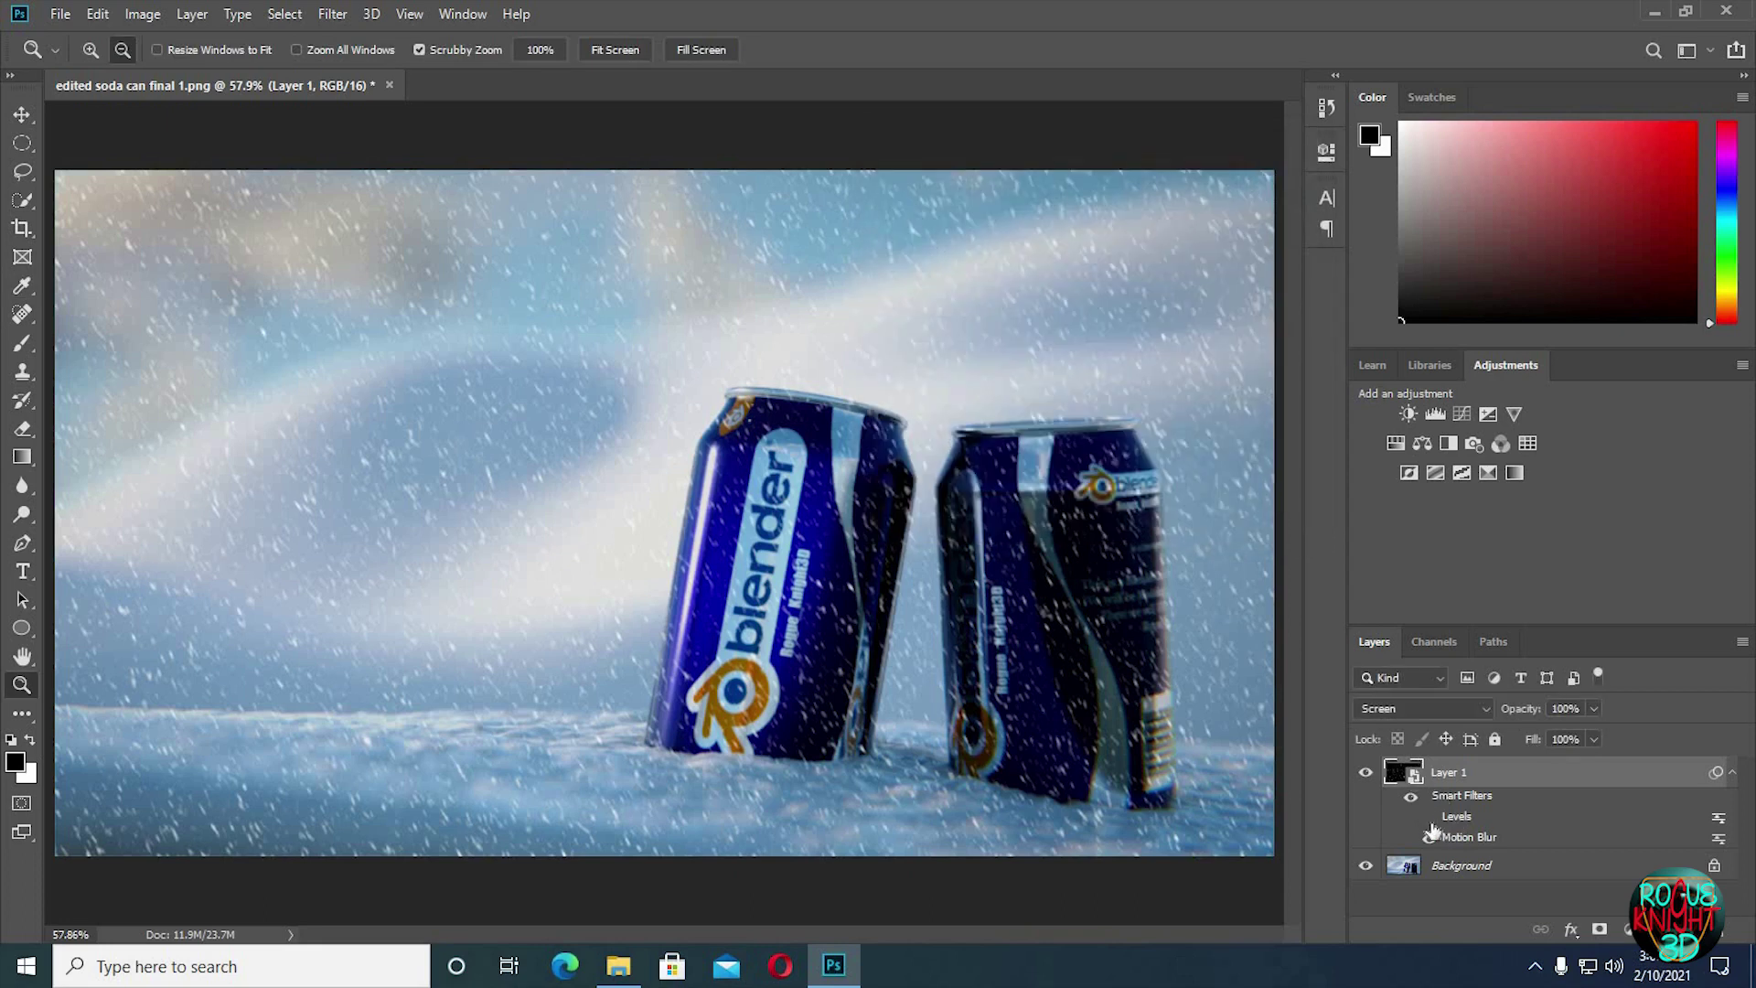
{"action": "left_click", "coordinate": [1430, 834]}
{"action": "left_click", "coordinate": [1428, 817]}
{"action": "double_click", "coordinate": [1456, 817]}
{"action": "left_click", "coordinate": [1305, 141]}
Duplicate the snow layer, Layer 1, and rotate the copy by 180°.
{"action": "right_click", "coordinate": [1473, 776]}
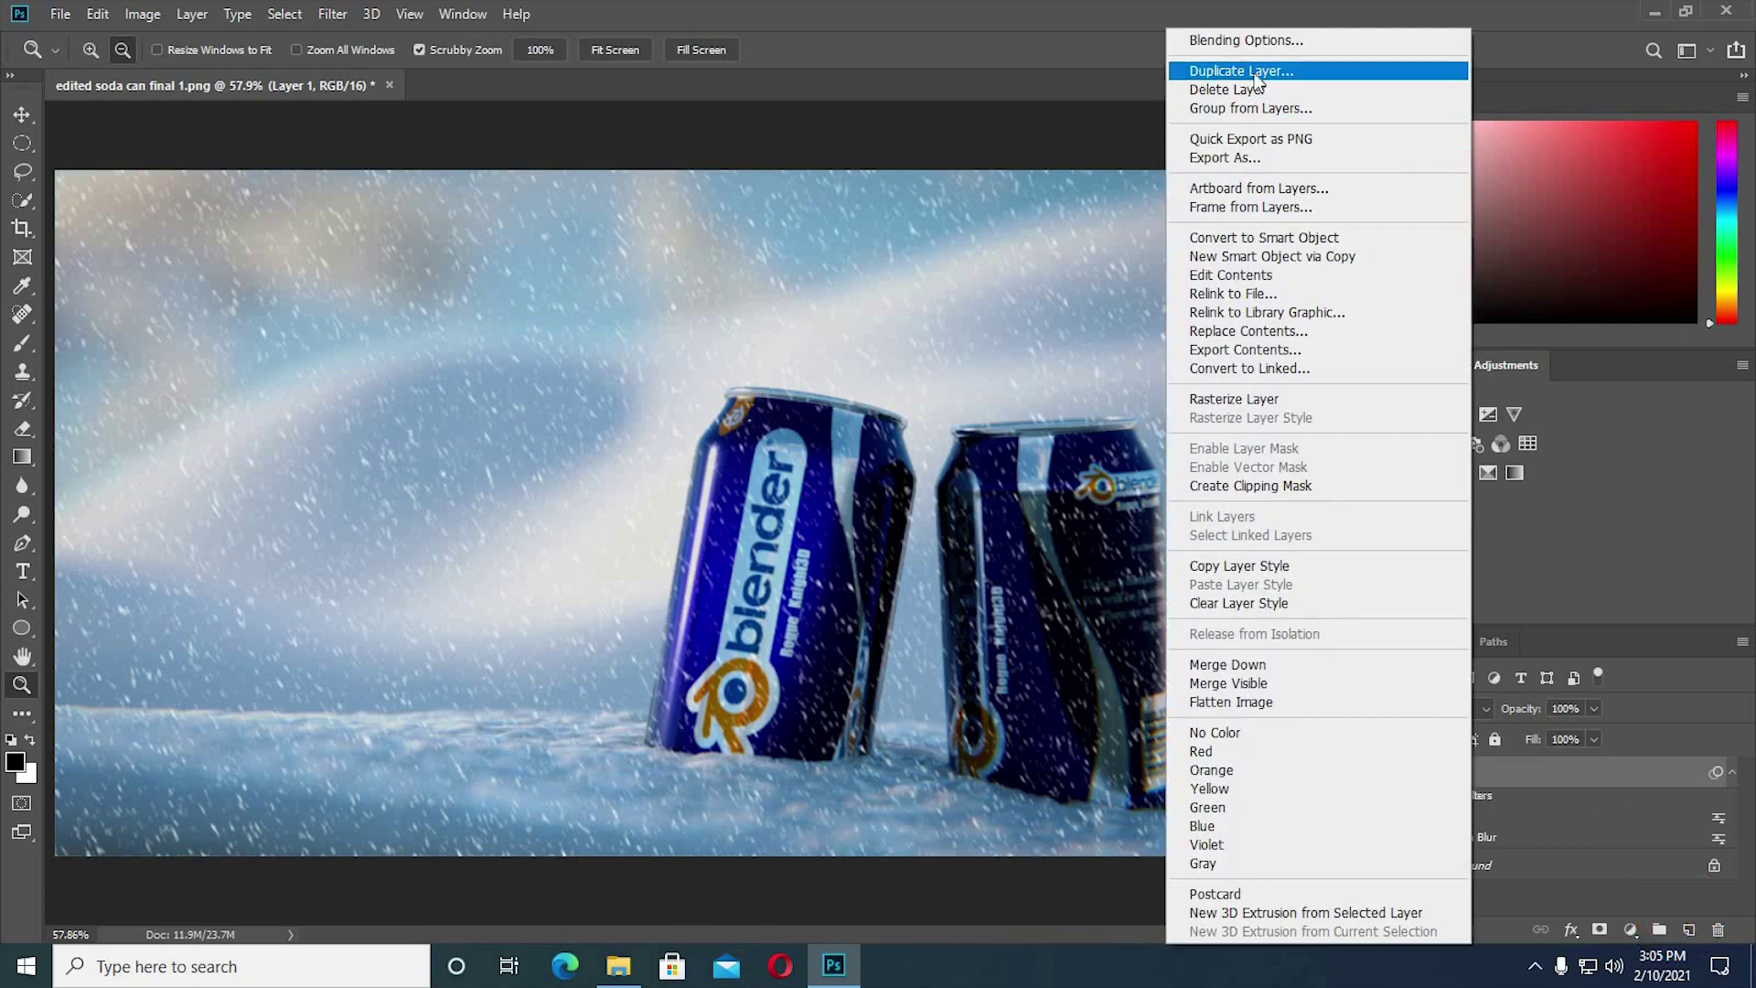
{"action": "left_click", "coordinate": [1570, 789]}
{"action": "left_click_drag", "start_coordinate": [1469, 783], "coordinate": [1692, 940]}
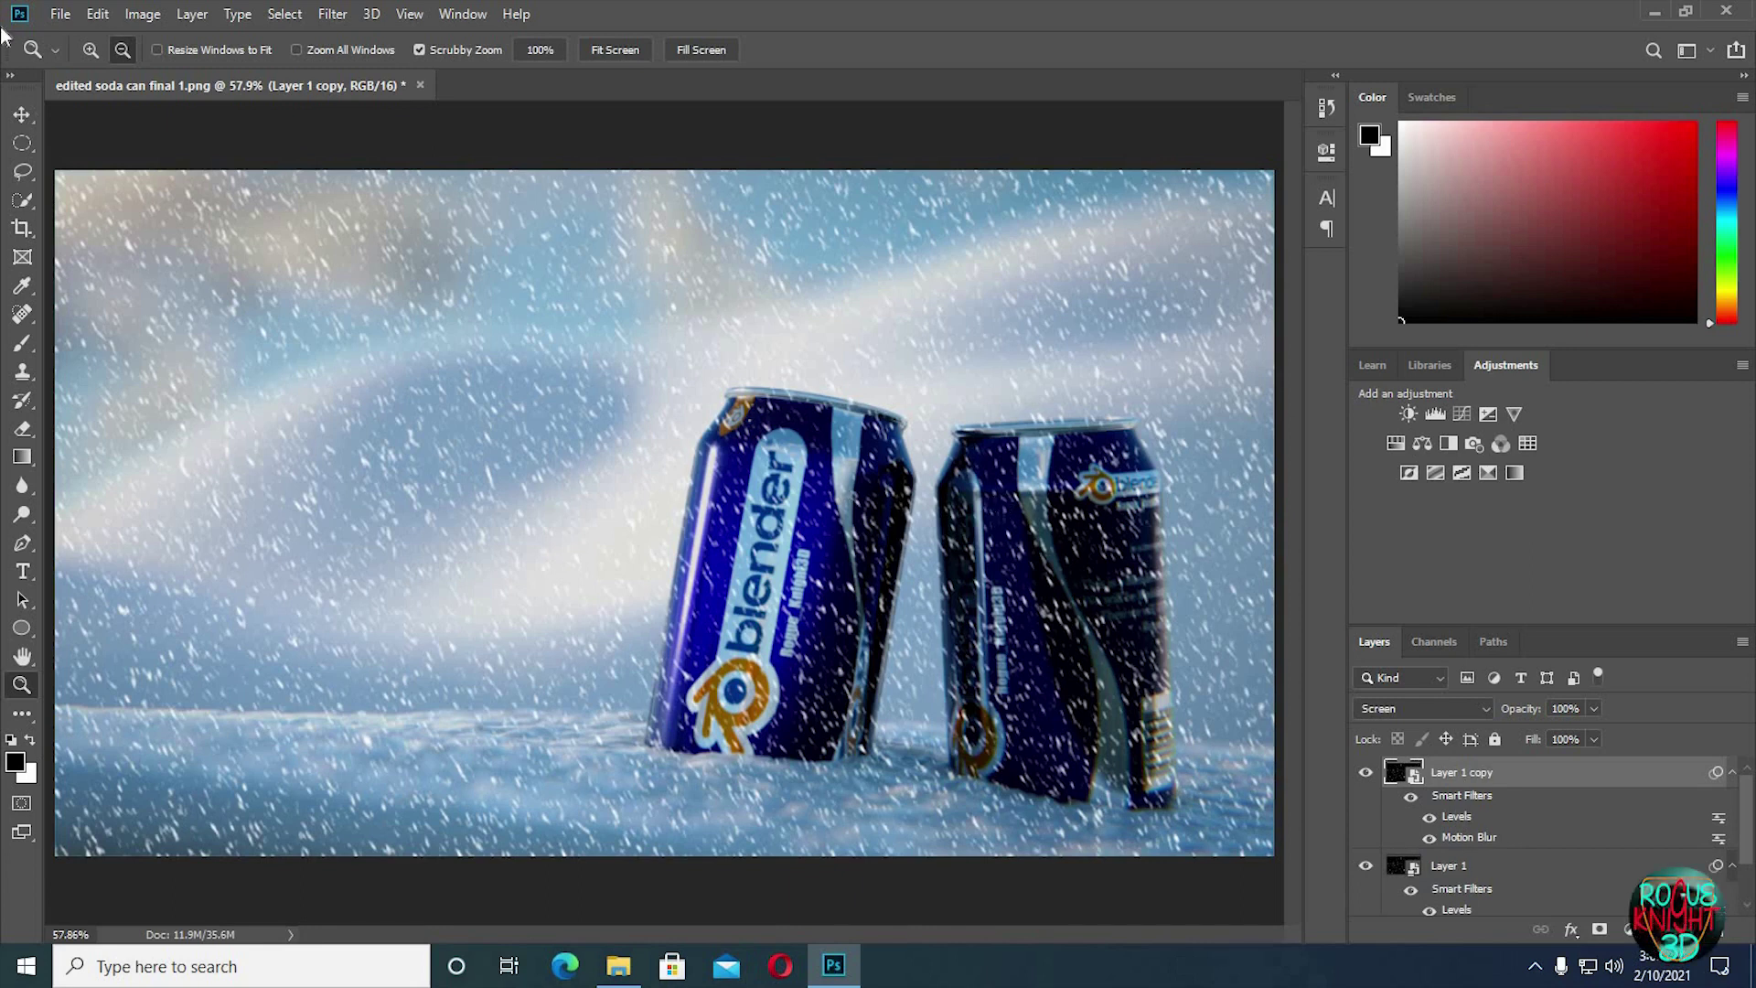
{"action": "left_click", "coordinate": [95, 15]}
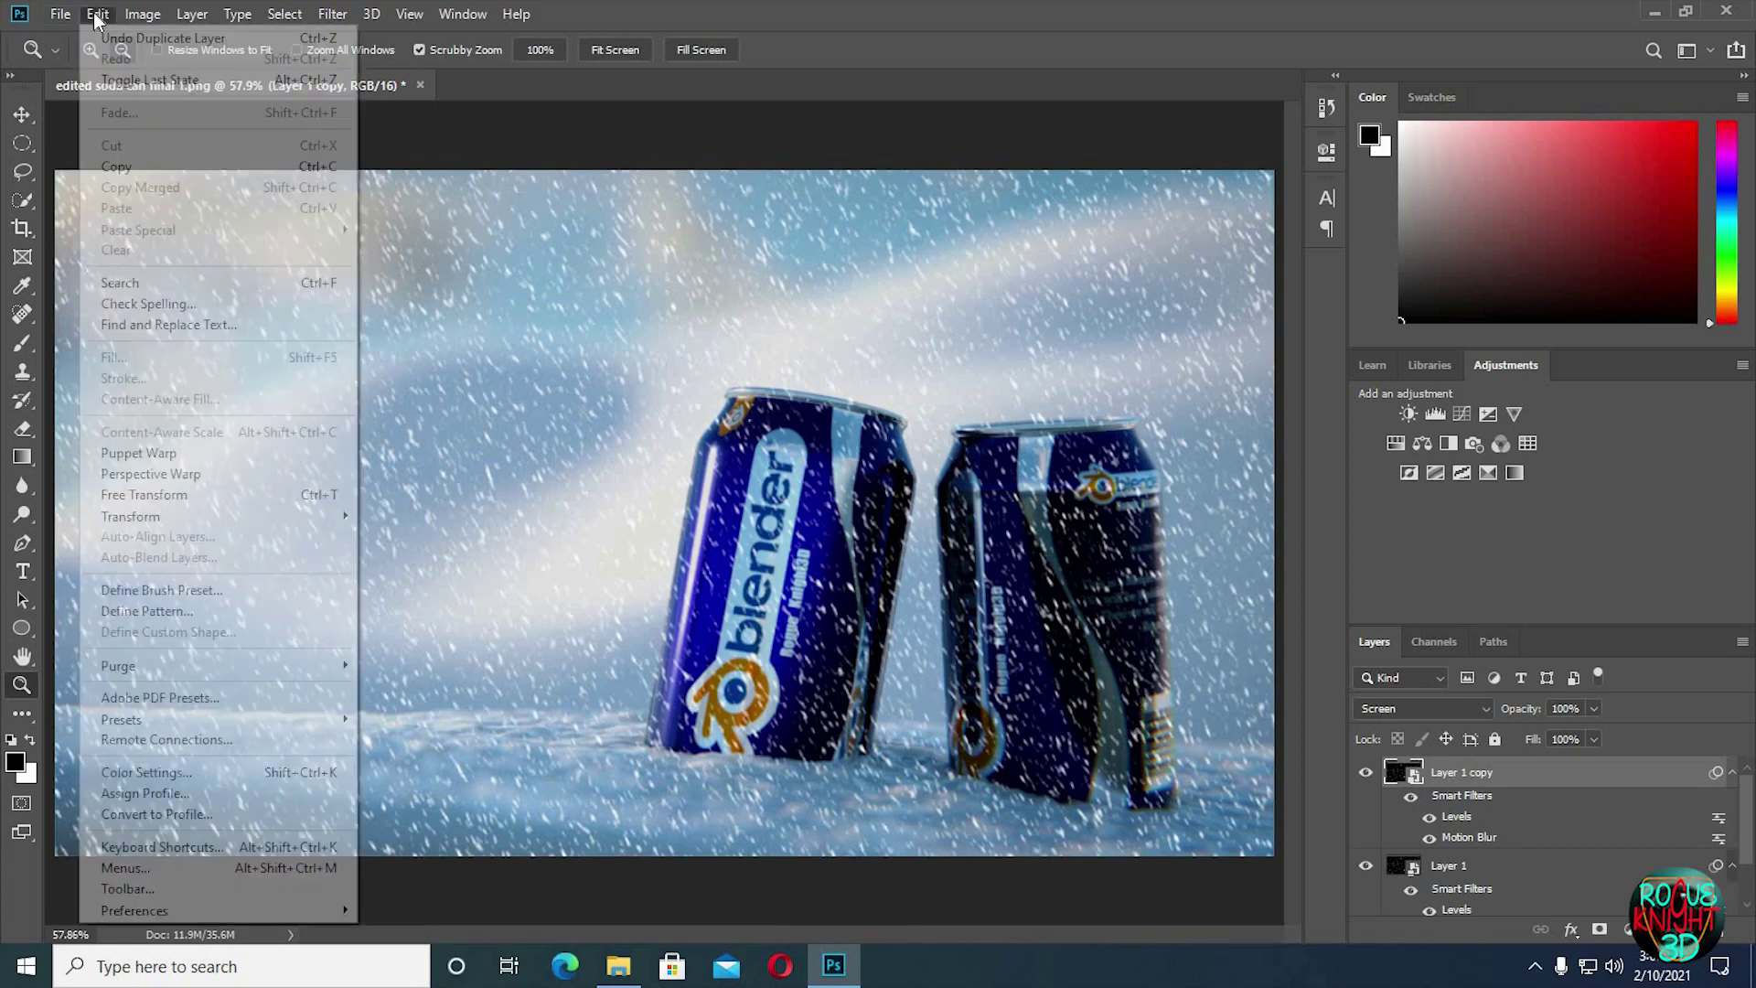
{"action": "mouse_move", "coordinate": [341, 517]}
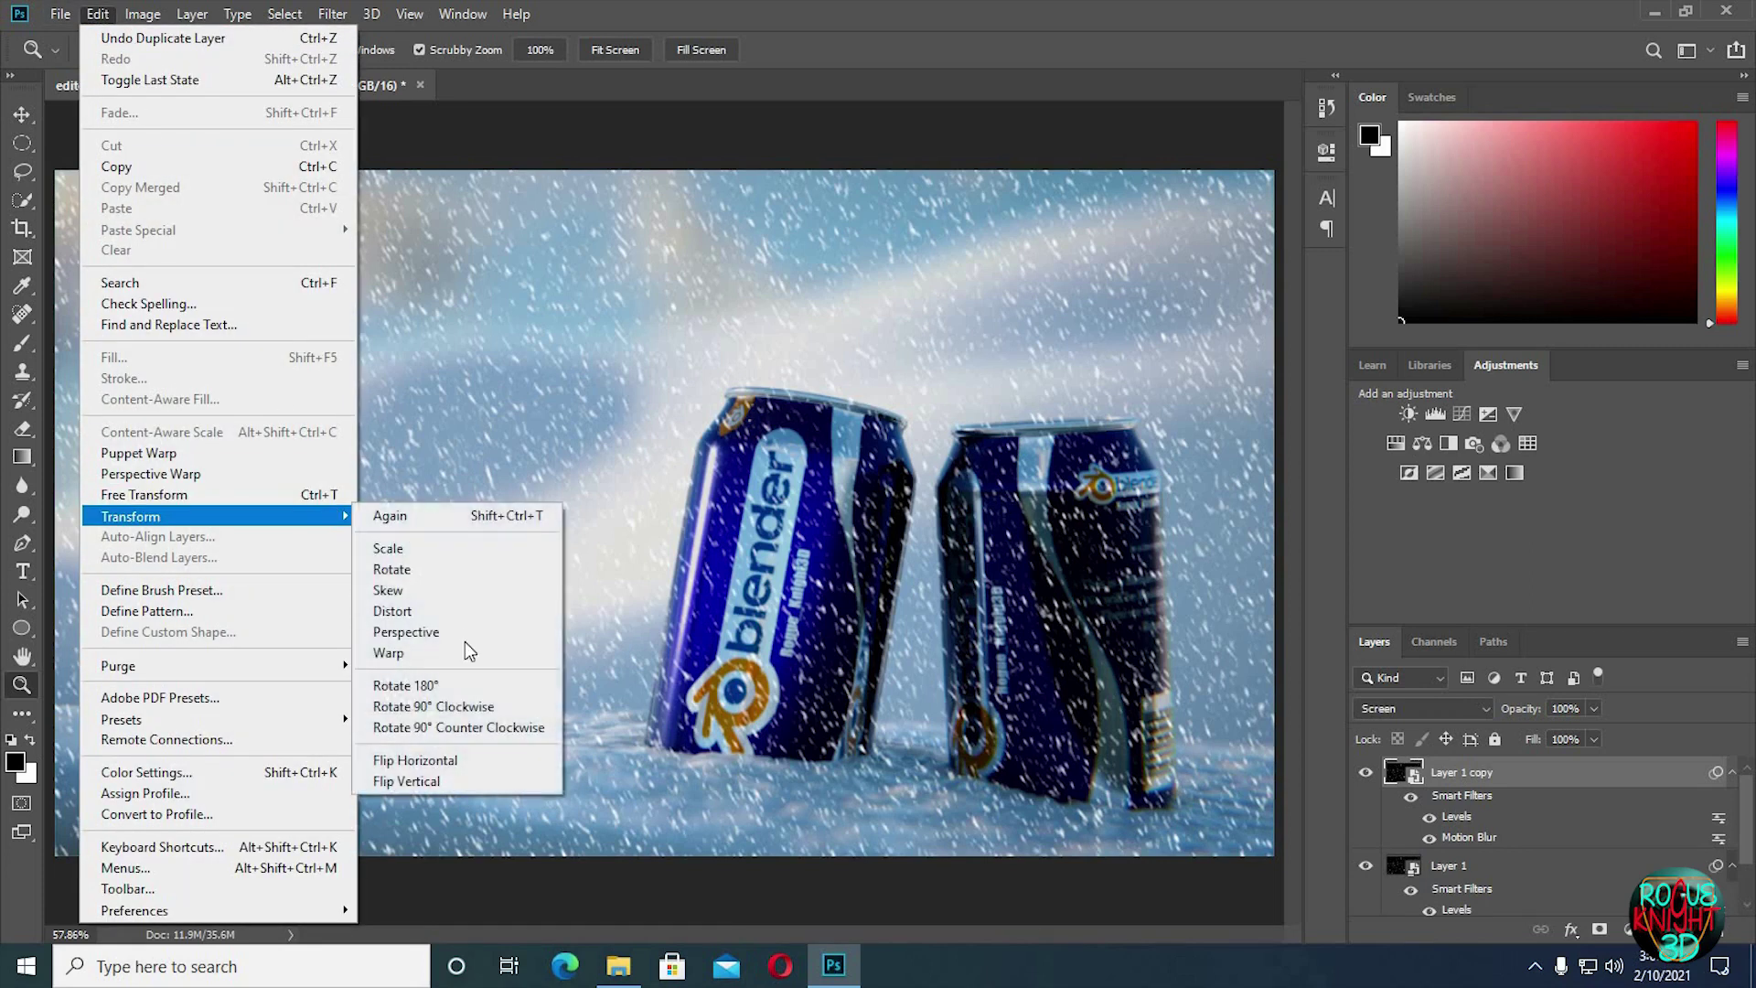
{"action": "left_click", "coordinate": [453, 685]}
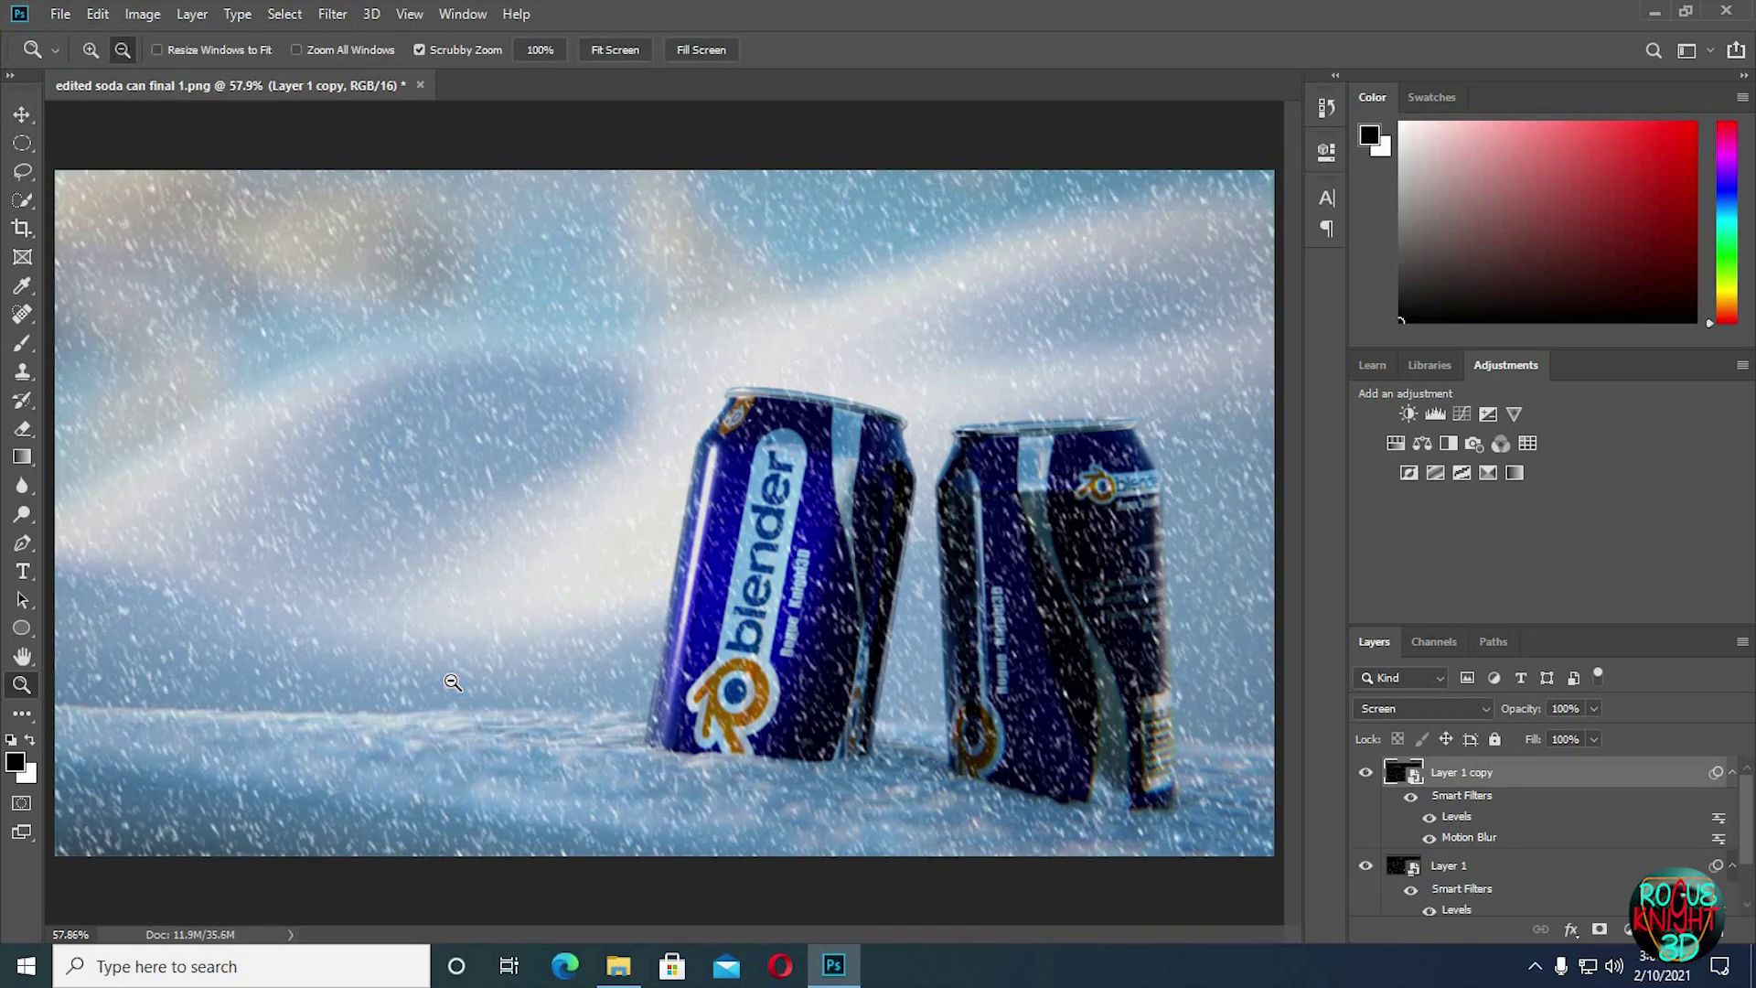
Apply a Crystallize filter with a cell size of 20 to the duplicated snow layer.
{"action": "left_click", "coordinate": [343, 21]}
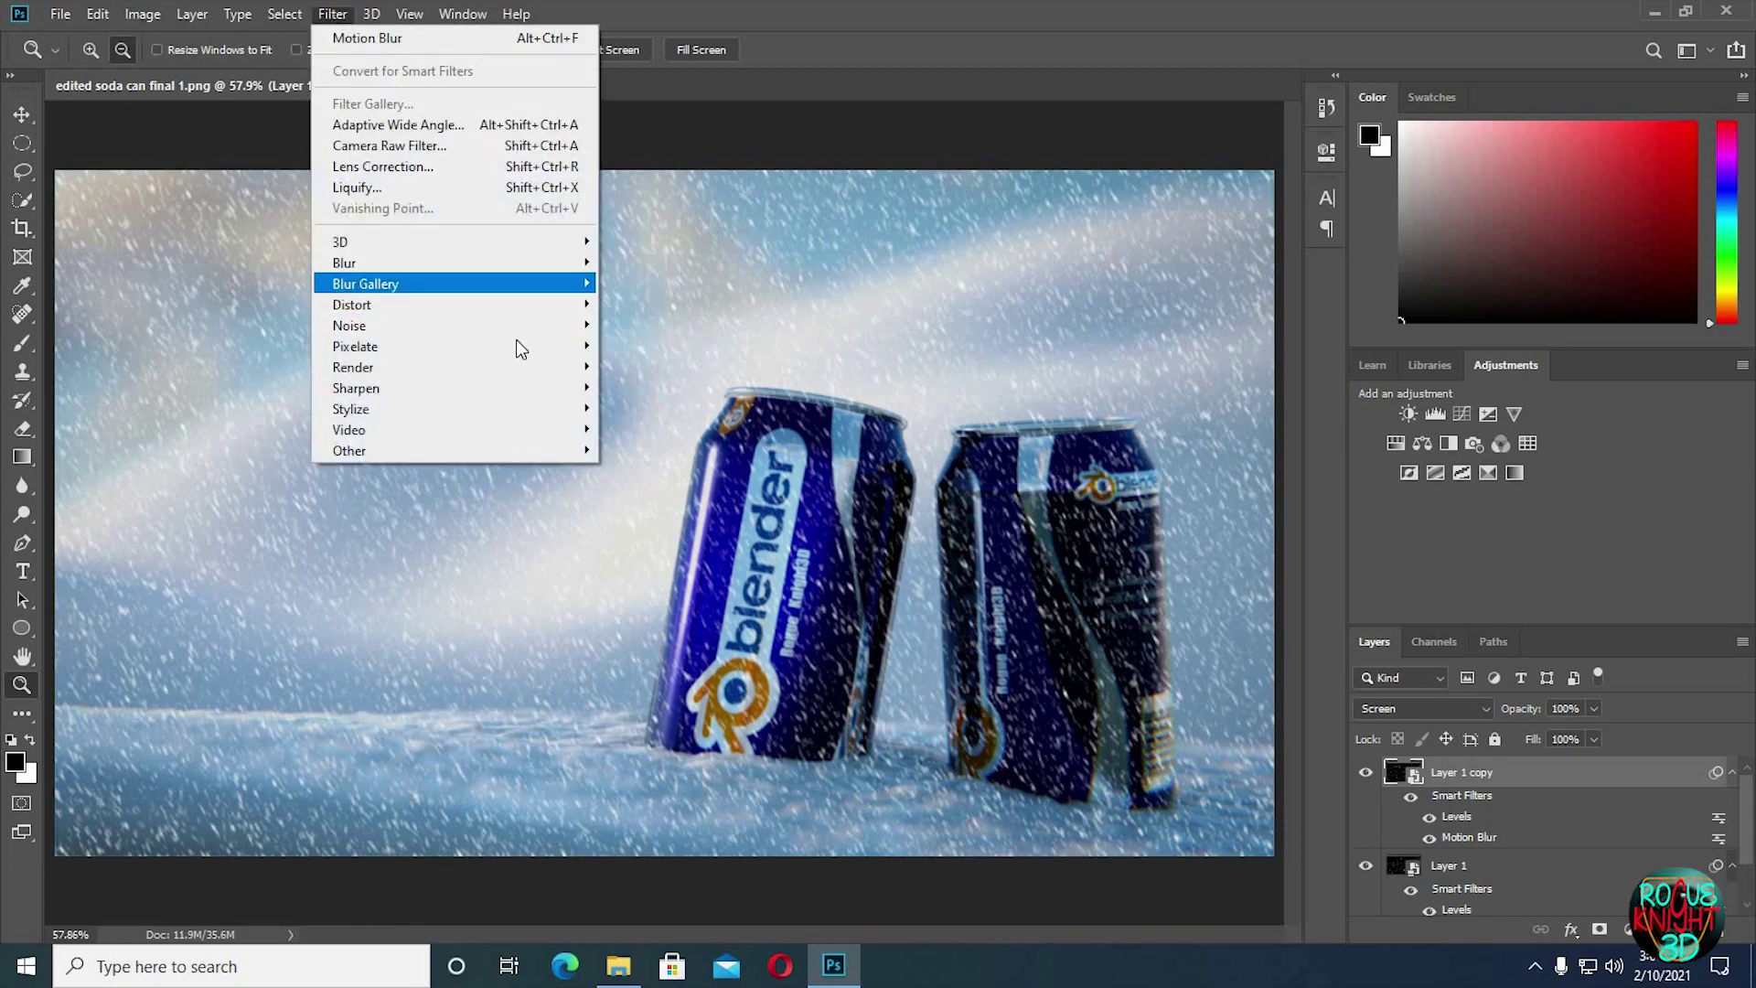
{"action": "mouse_move", "coordinate": [516, 351]}
{"action": "left_click", "coordinate": [650, 367]}
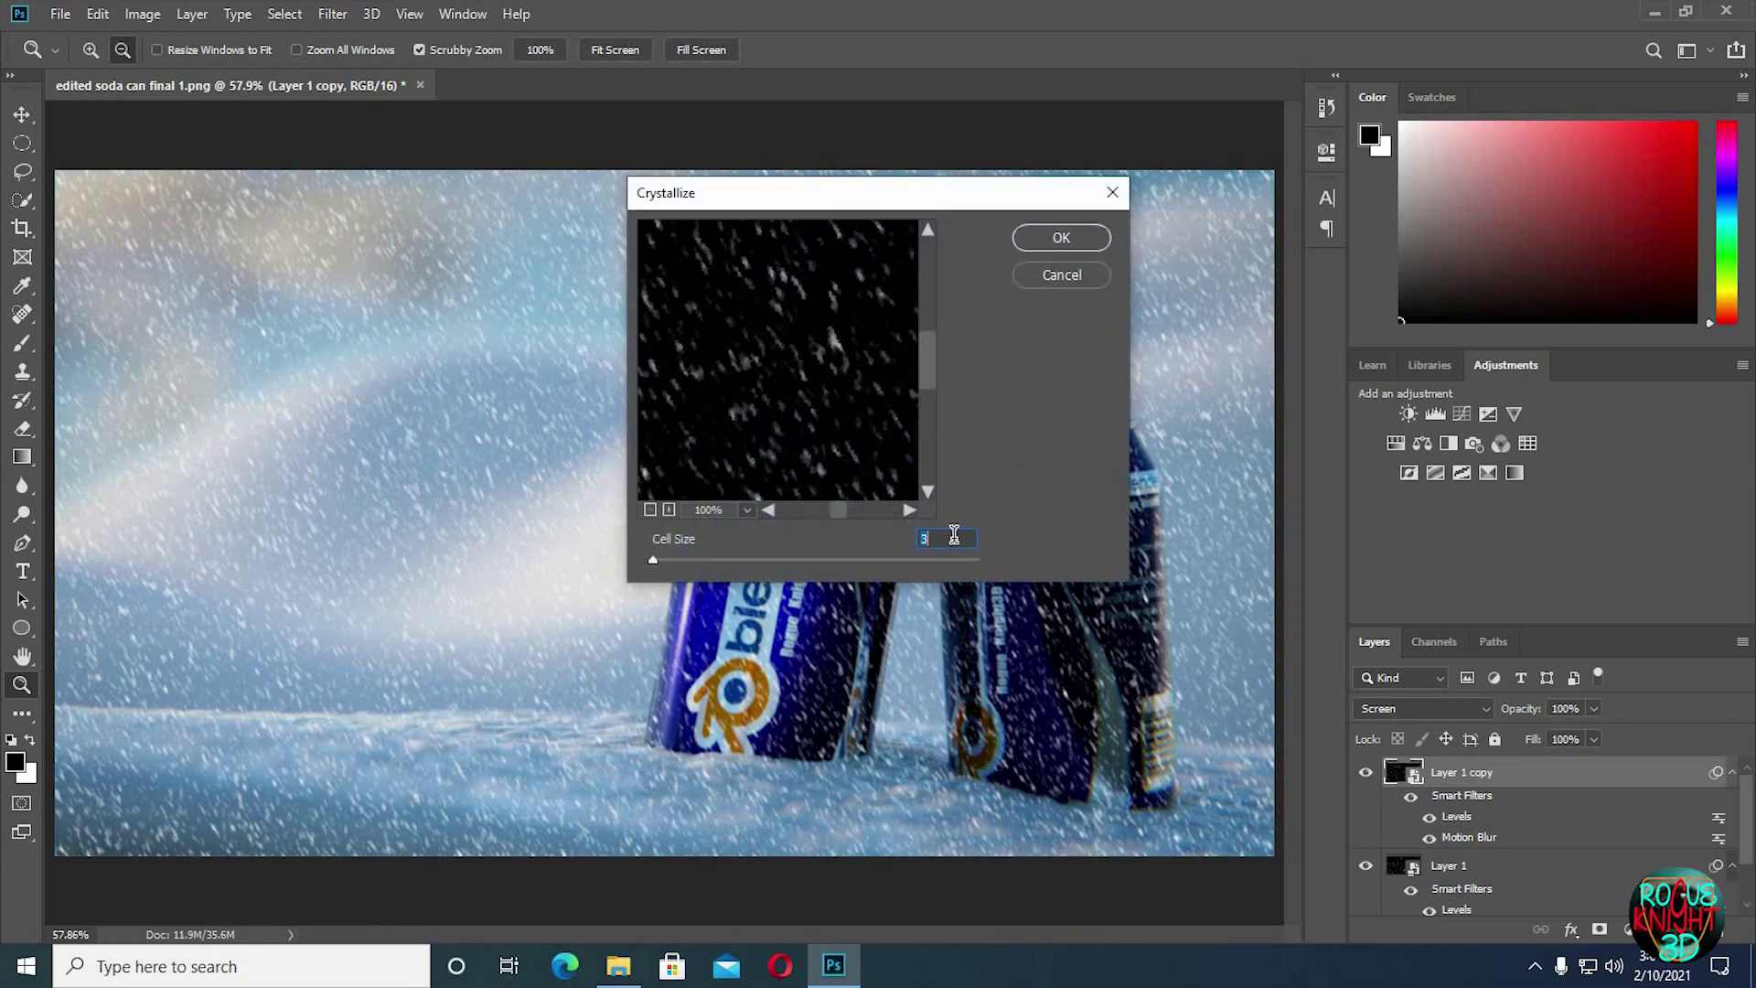
{"action": "type", "text": "20"}
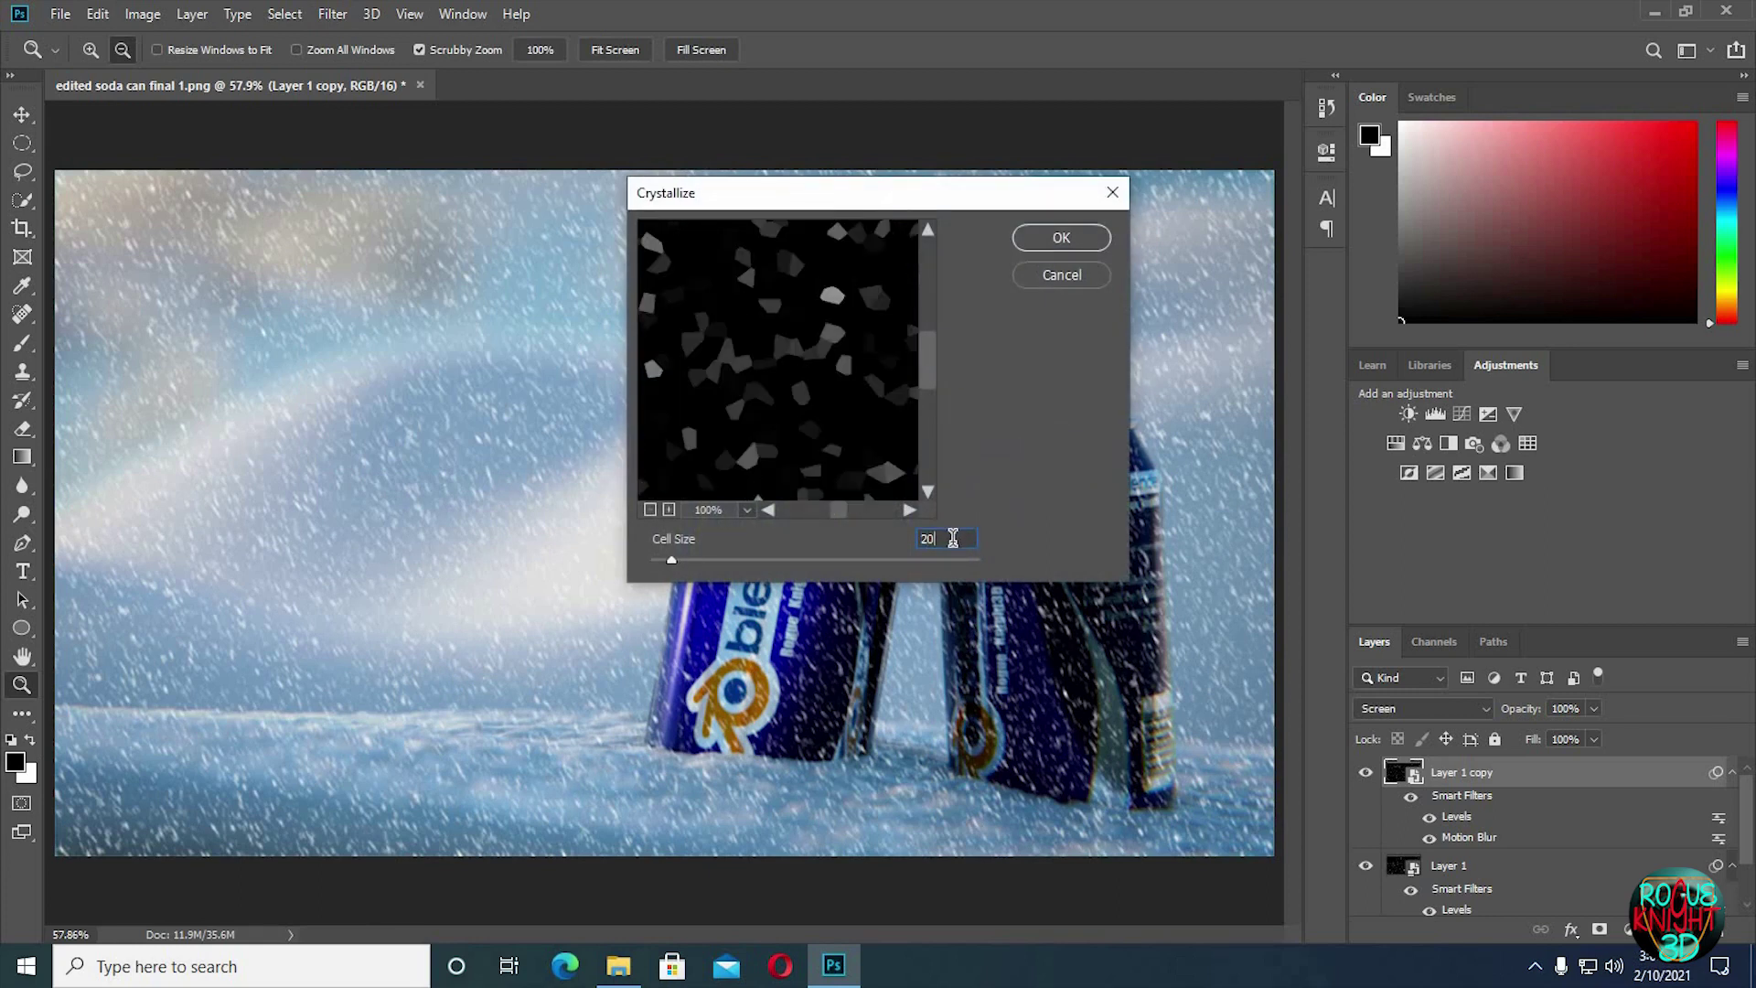
{"action": "double_click", "coordinate": [953, 538]}
{"action": "type", "text": "10"}
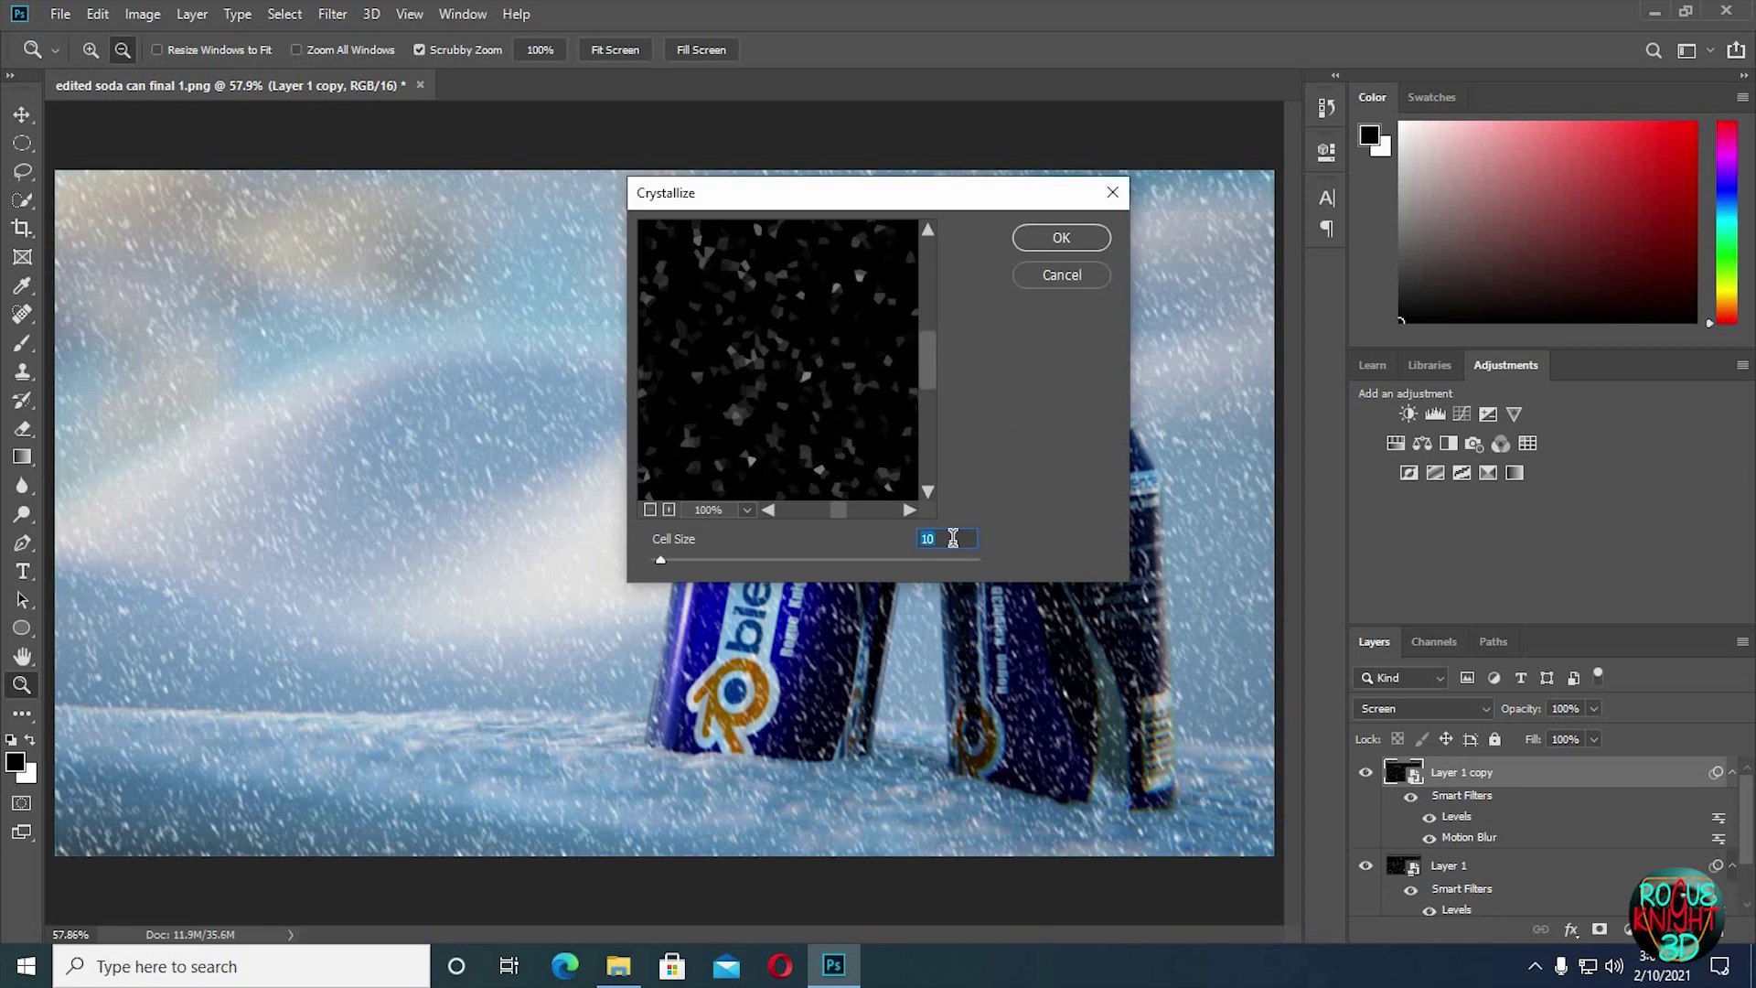
{"action": "type", "text": "20"}
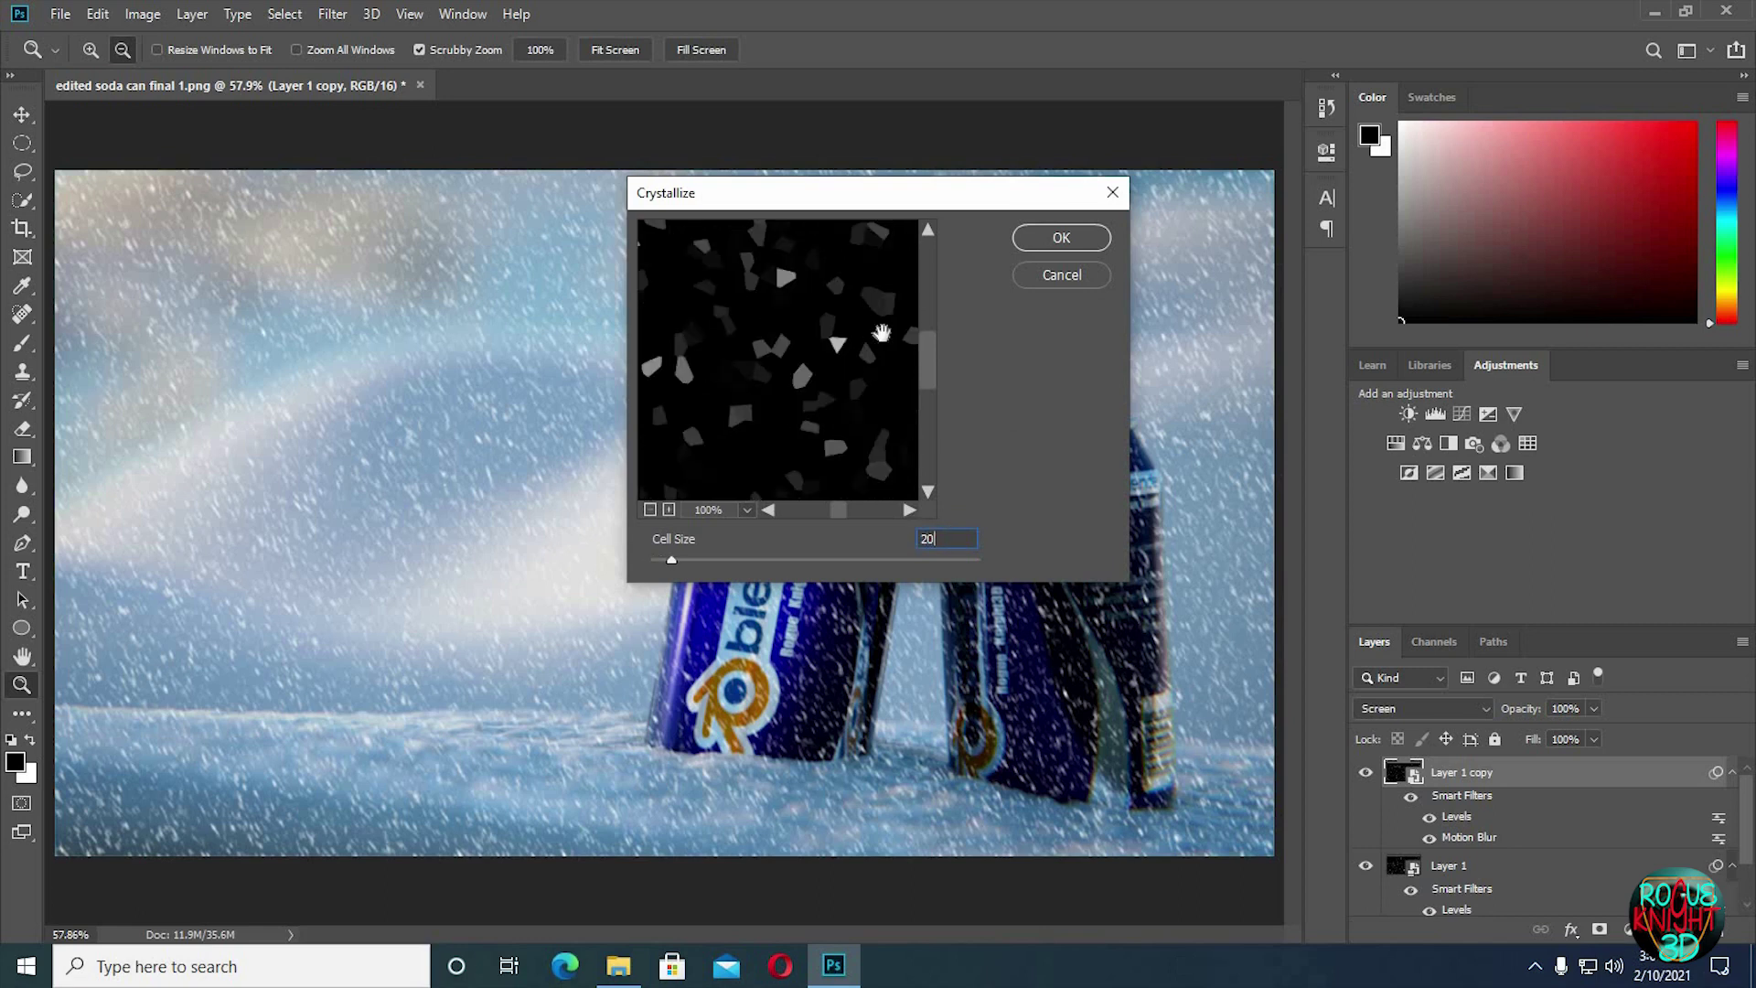
{"action": "left_click", "coordinate": [1059, 239]}
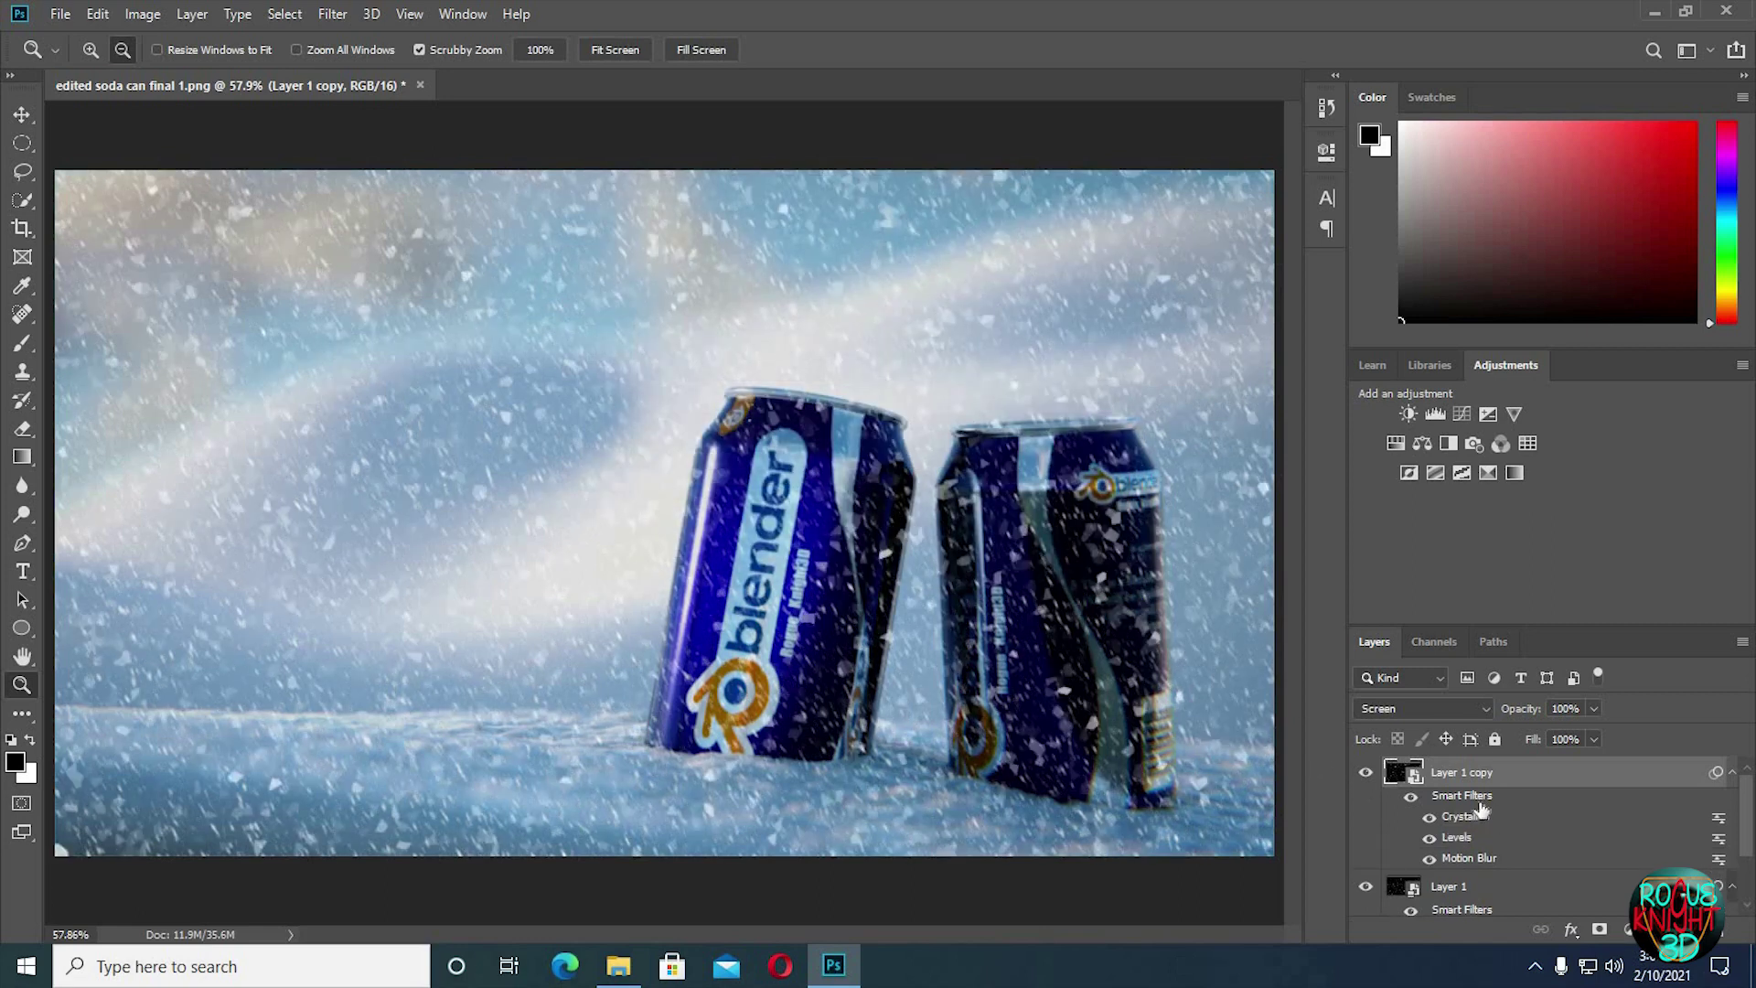
Add another Motion Blur to the duplicated snow layer with an angle of -65° and a distance of 20 pixels.
{"action": "left_click", "coordinate": [332, 15]}
{"action": "mouse_move", "coordinate": [470, 262]}
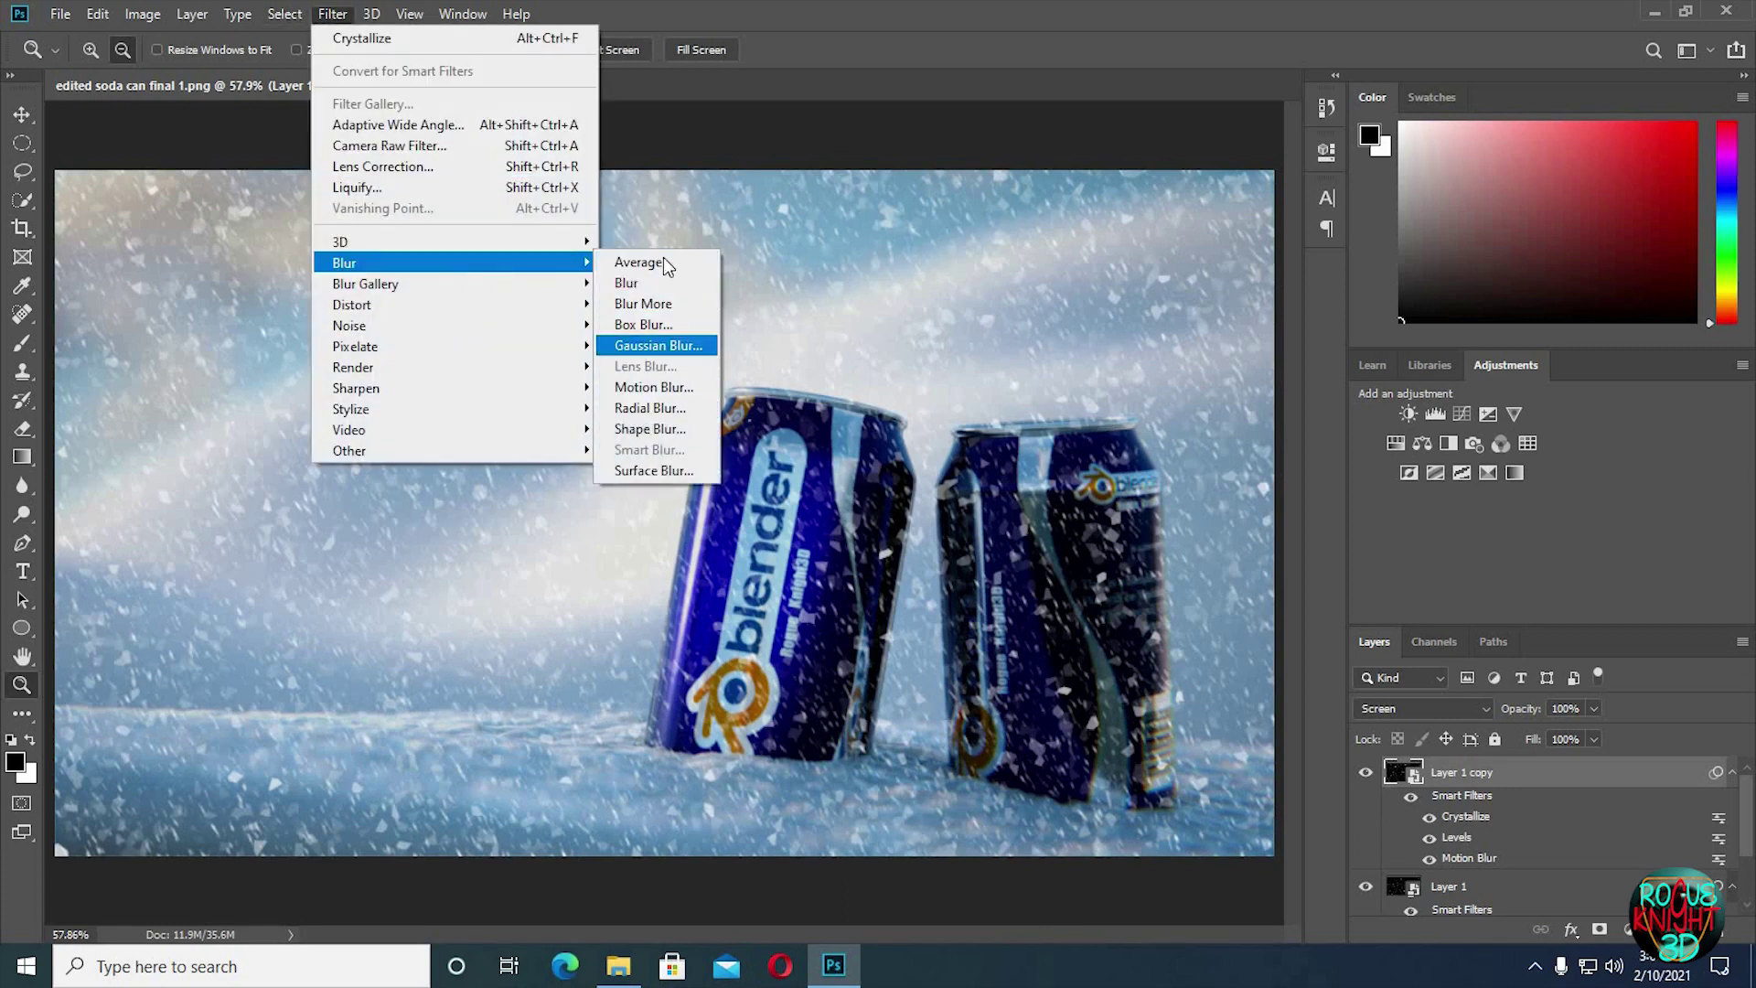
{"action": "left_click", "coordinate": [654, 387]}
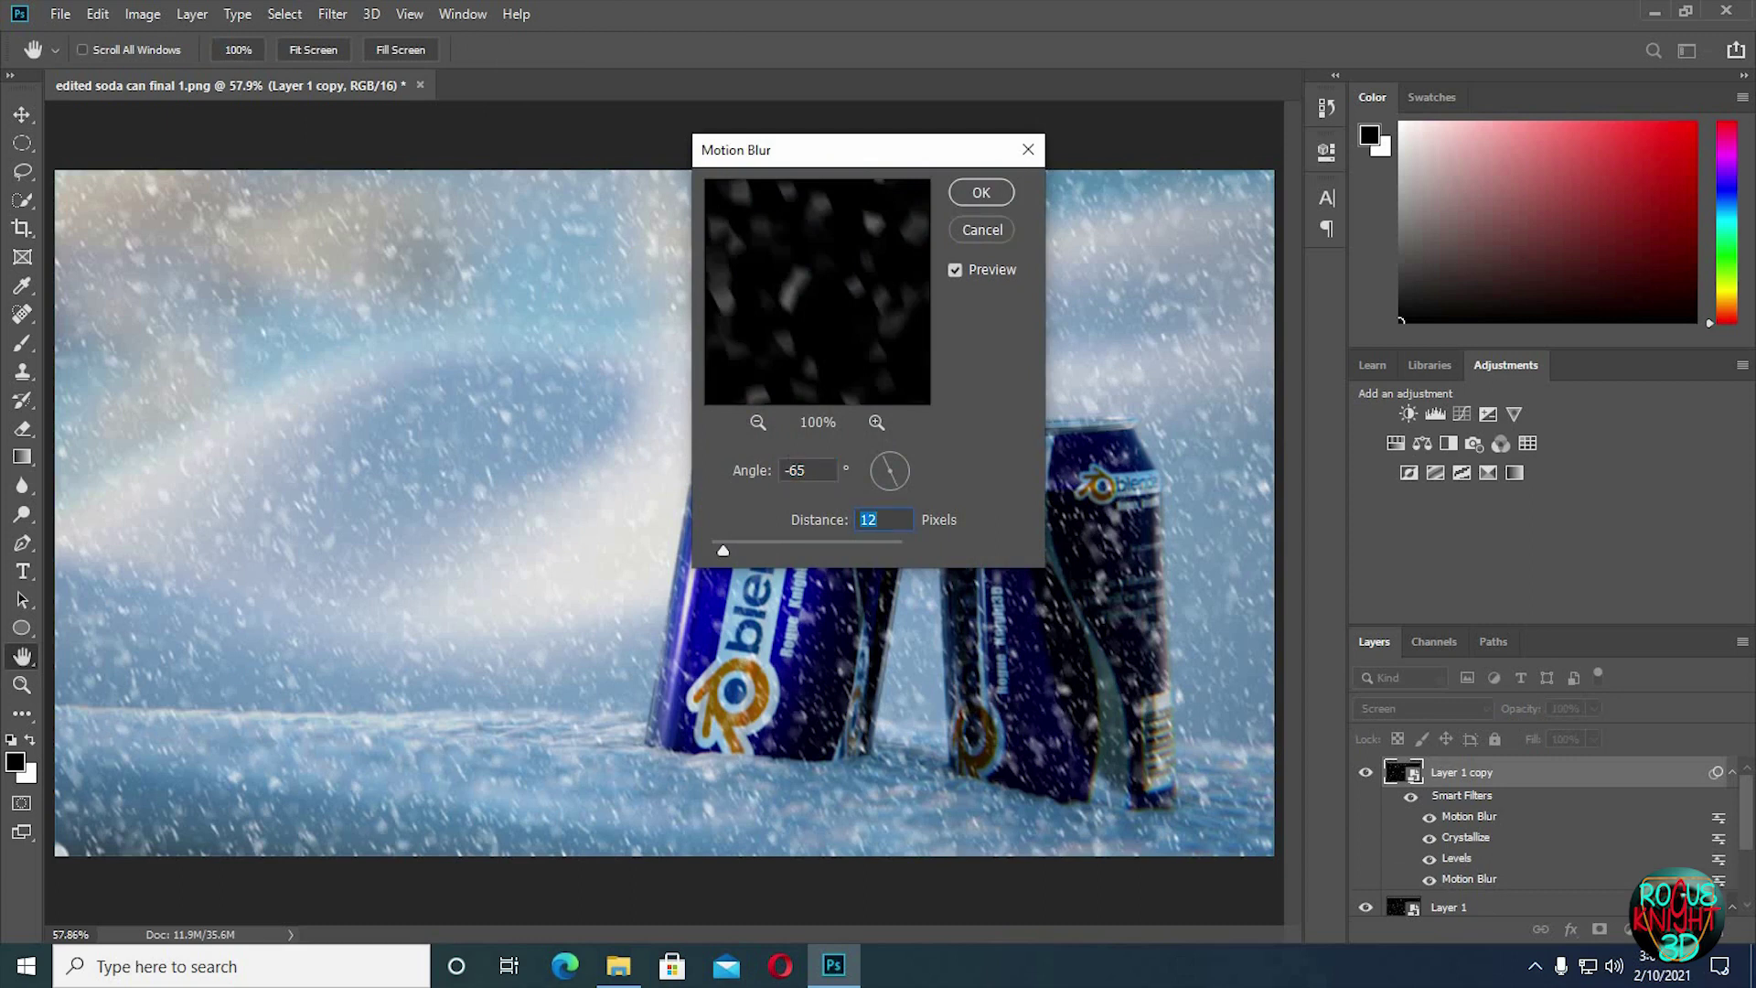
{"action": "type", "text": "20"}
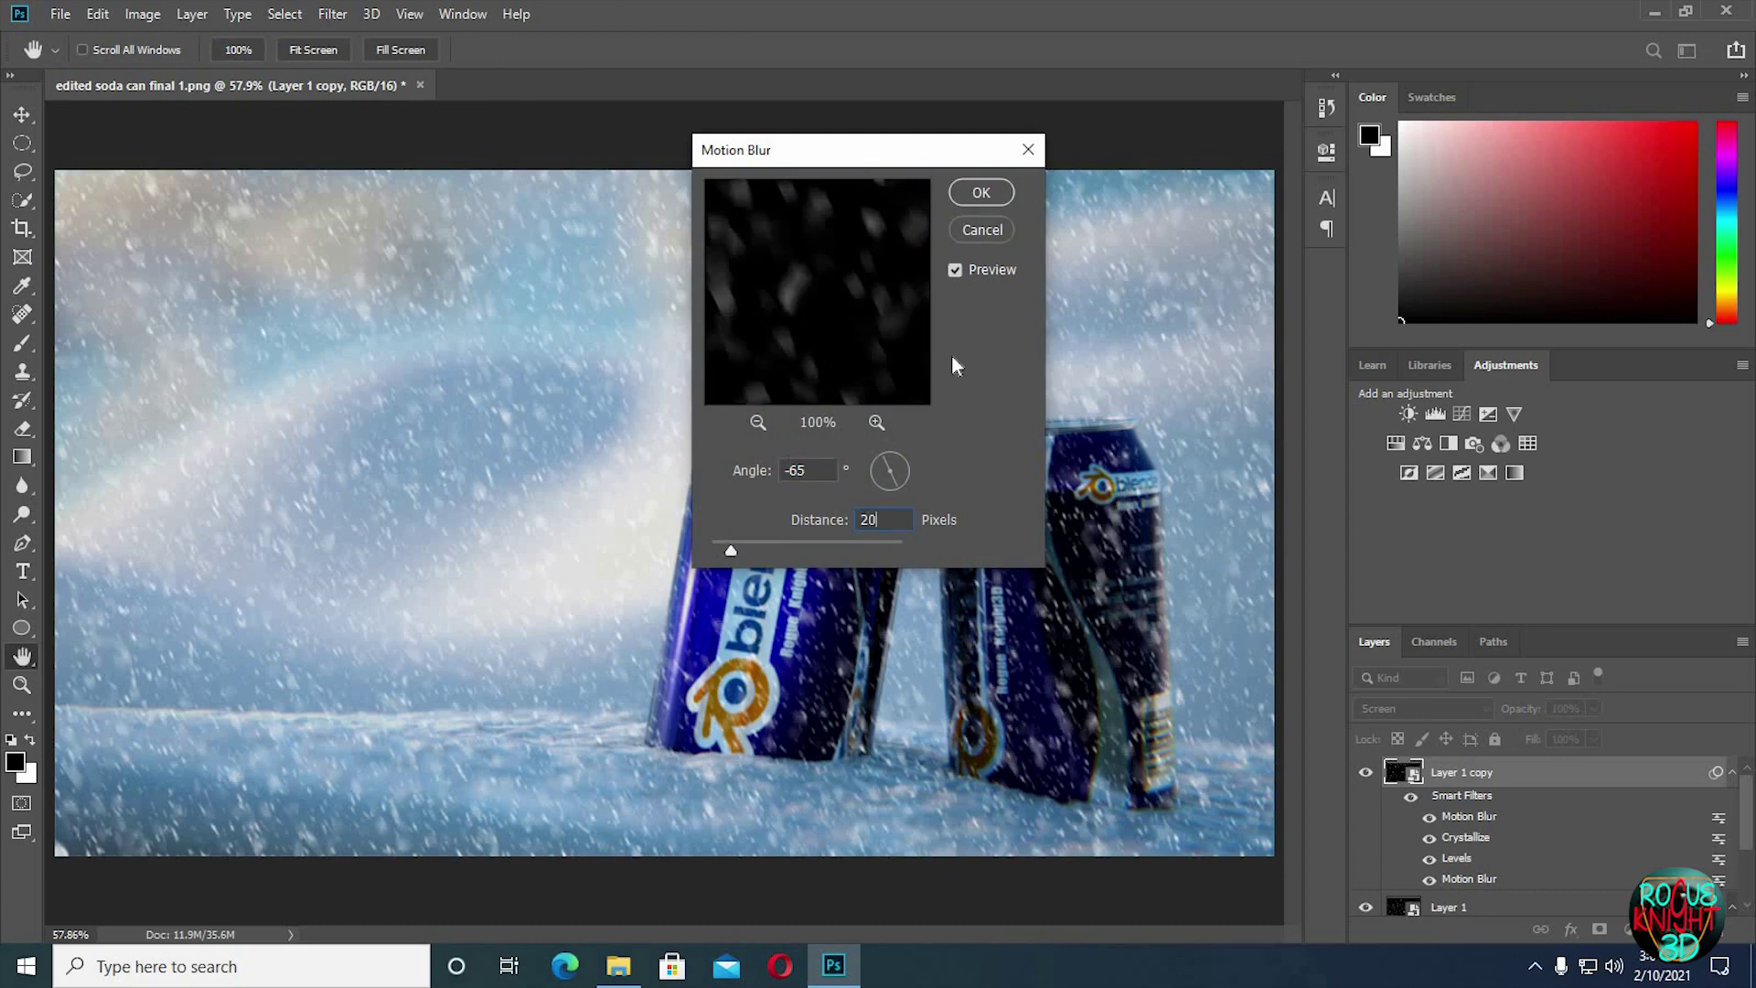
{"action": "left_click", "coordinate": [980, 194]}
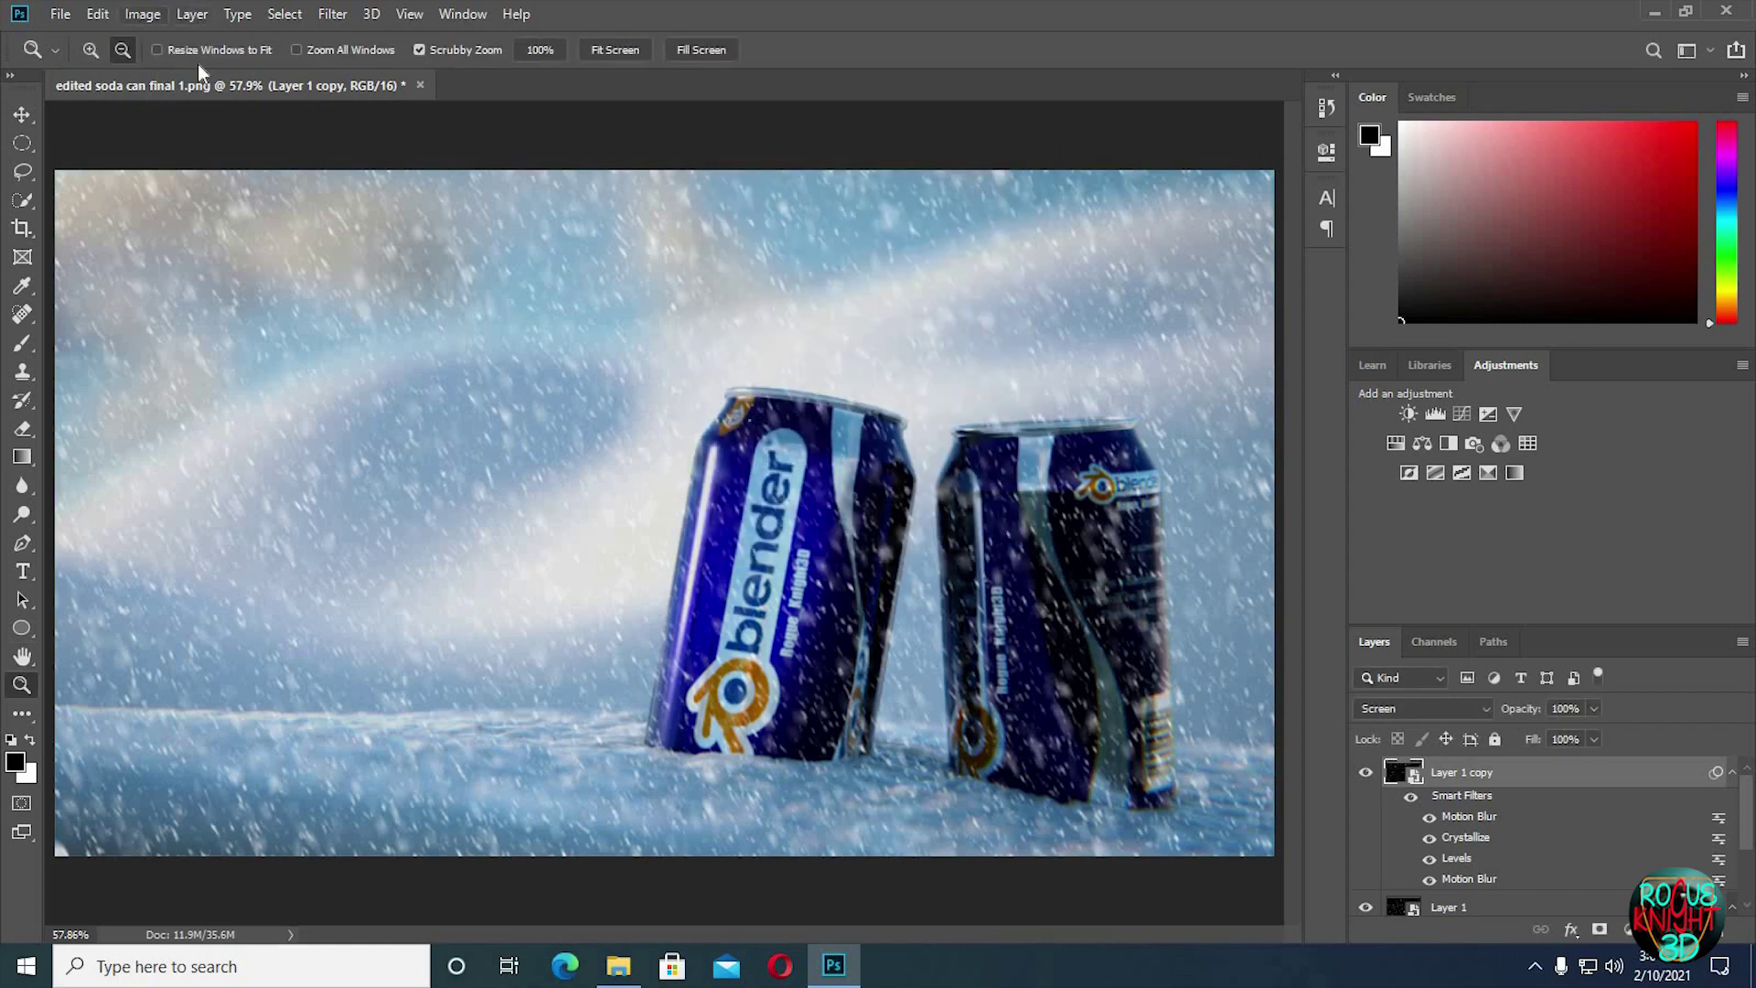
Apply a second Levels adjustment to the duplicated snow layer with input black level 20 and white level 180.
{"action": "left_click", "coordinate": [143, 14]}
{"action": "mouse_move", "coordinate": [177, 67]}
{"action": "left_click", "coordinate": [402, 91]}
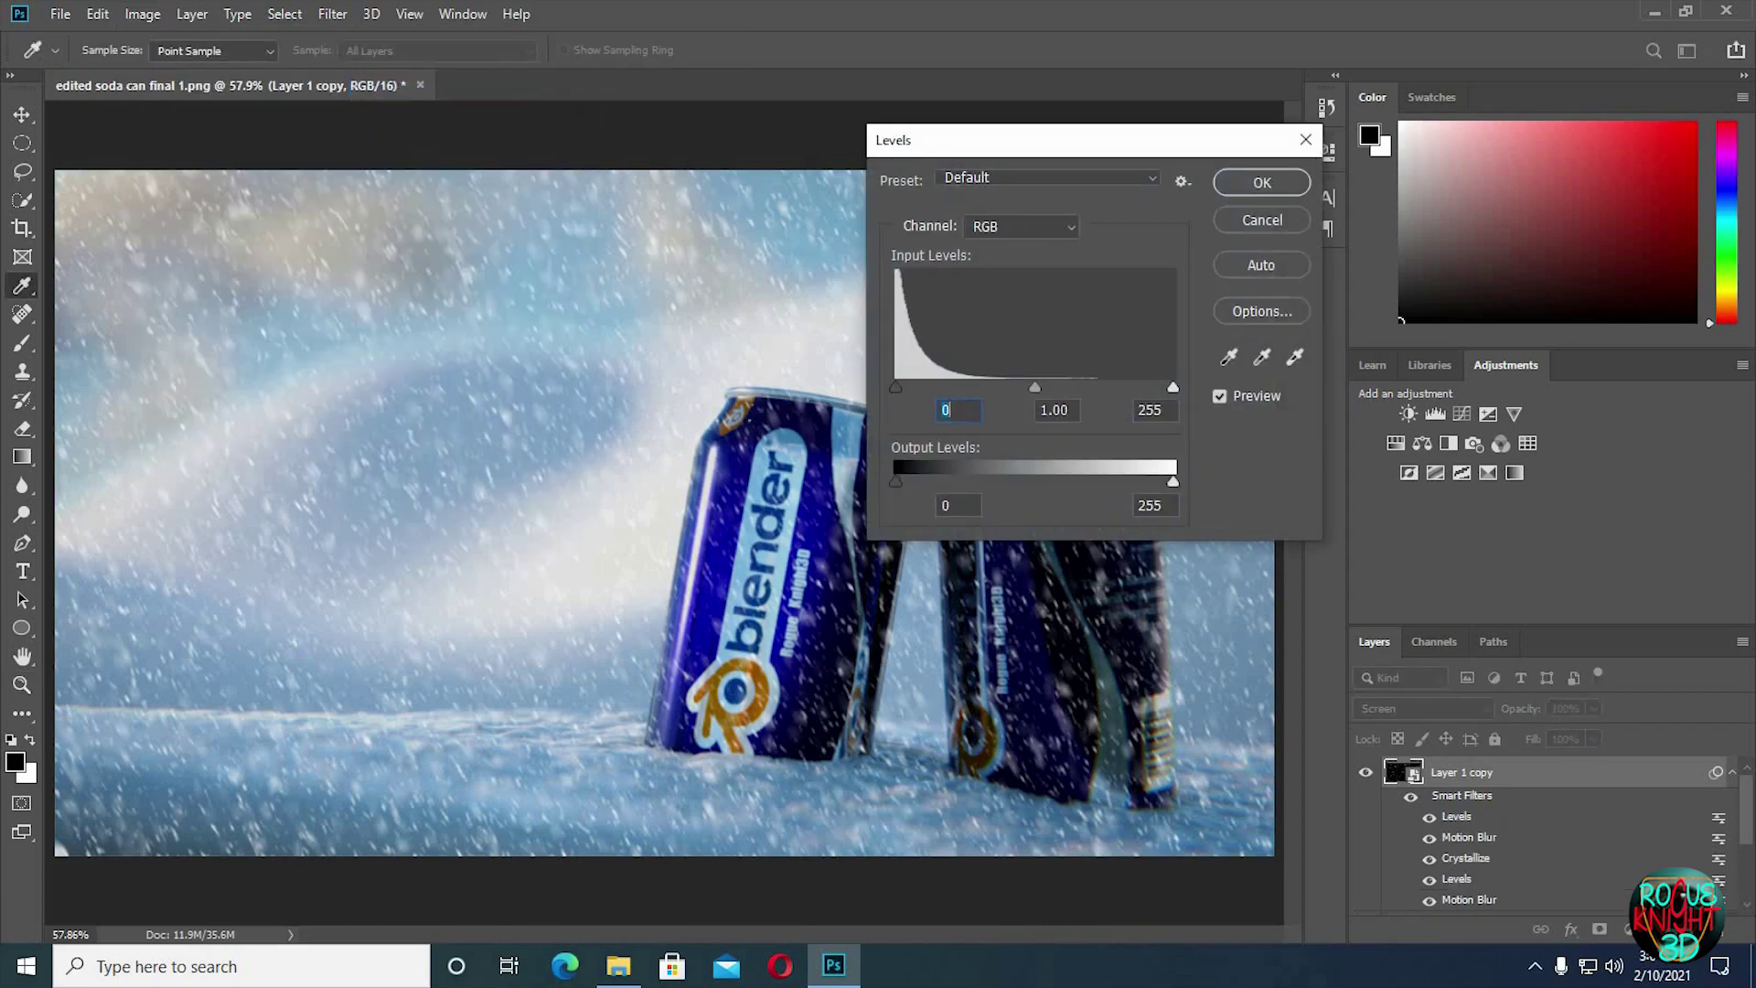
{"action": "type", "text": "20"}
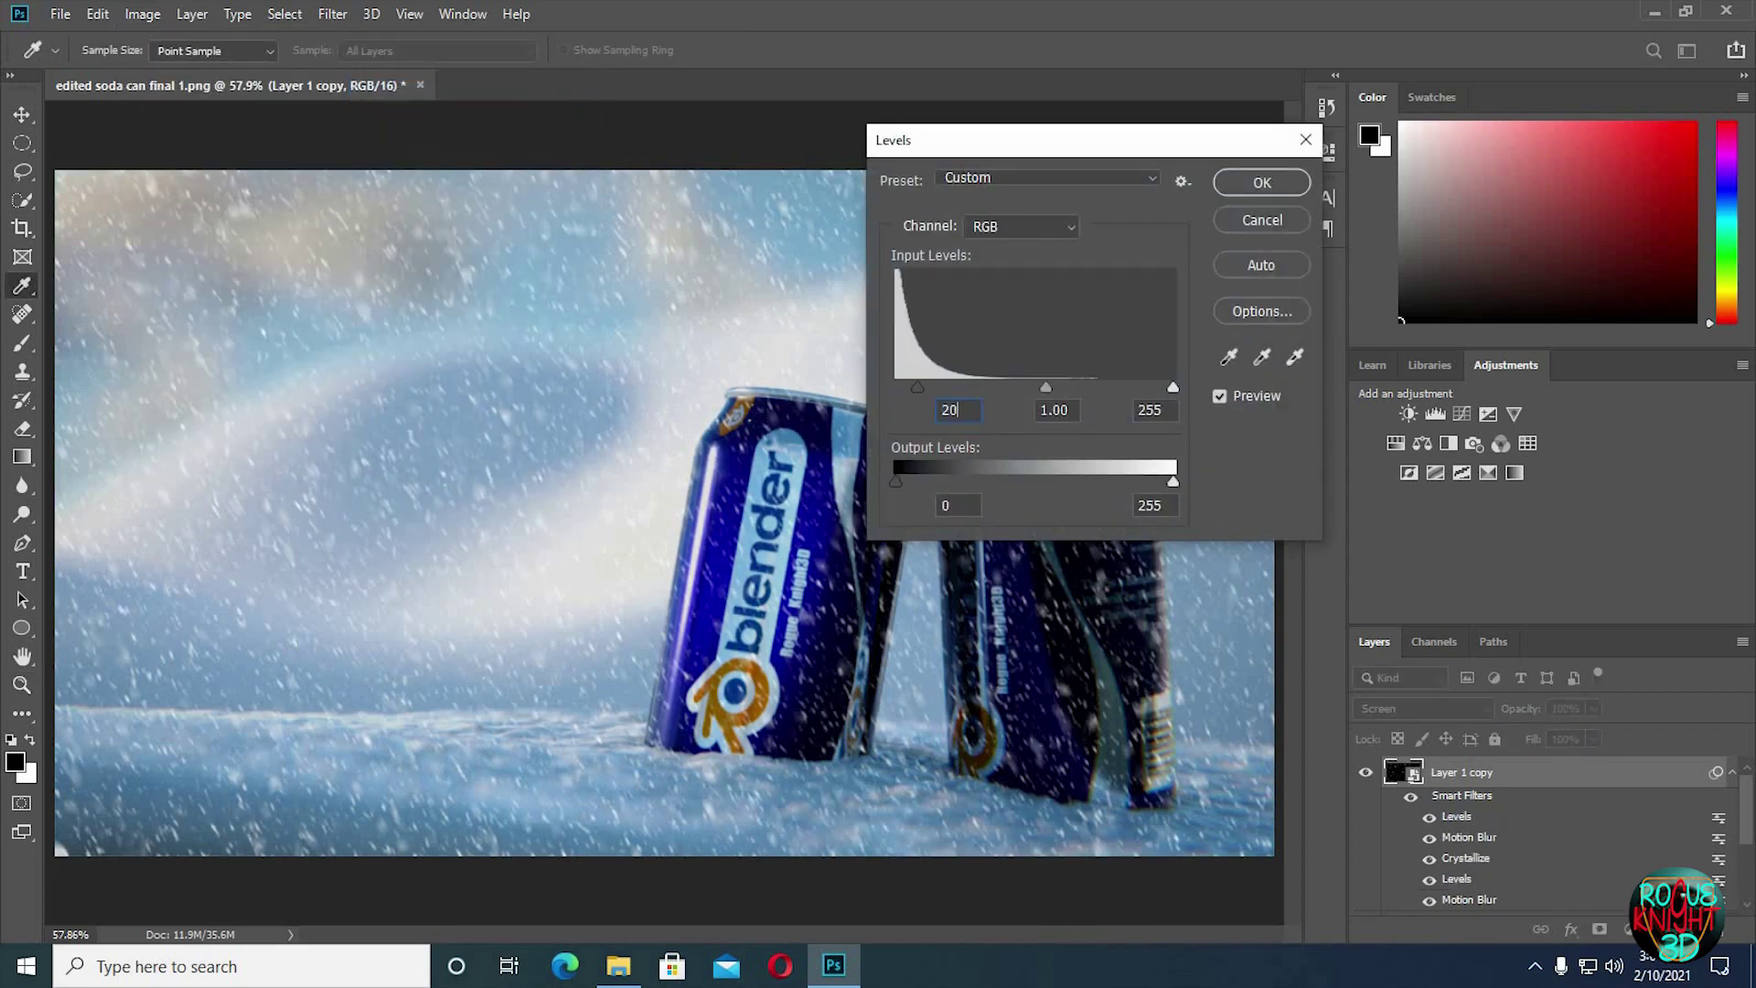
{"action": "key", "text": "Tab"}
{"action": "key", "text": "Tab"}
{"action": "type", "text": "180"}
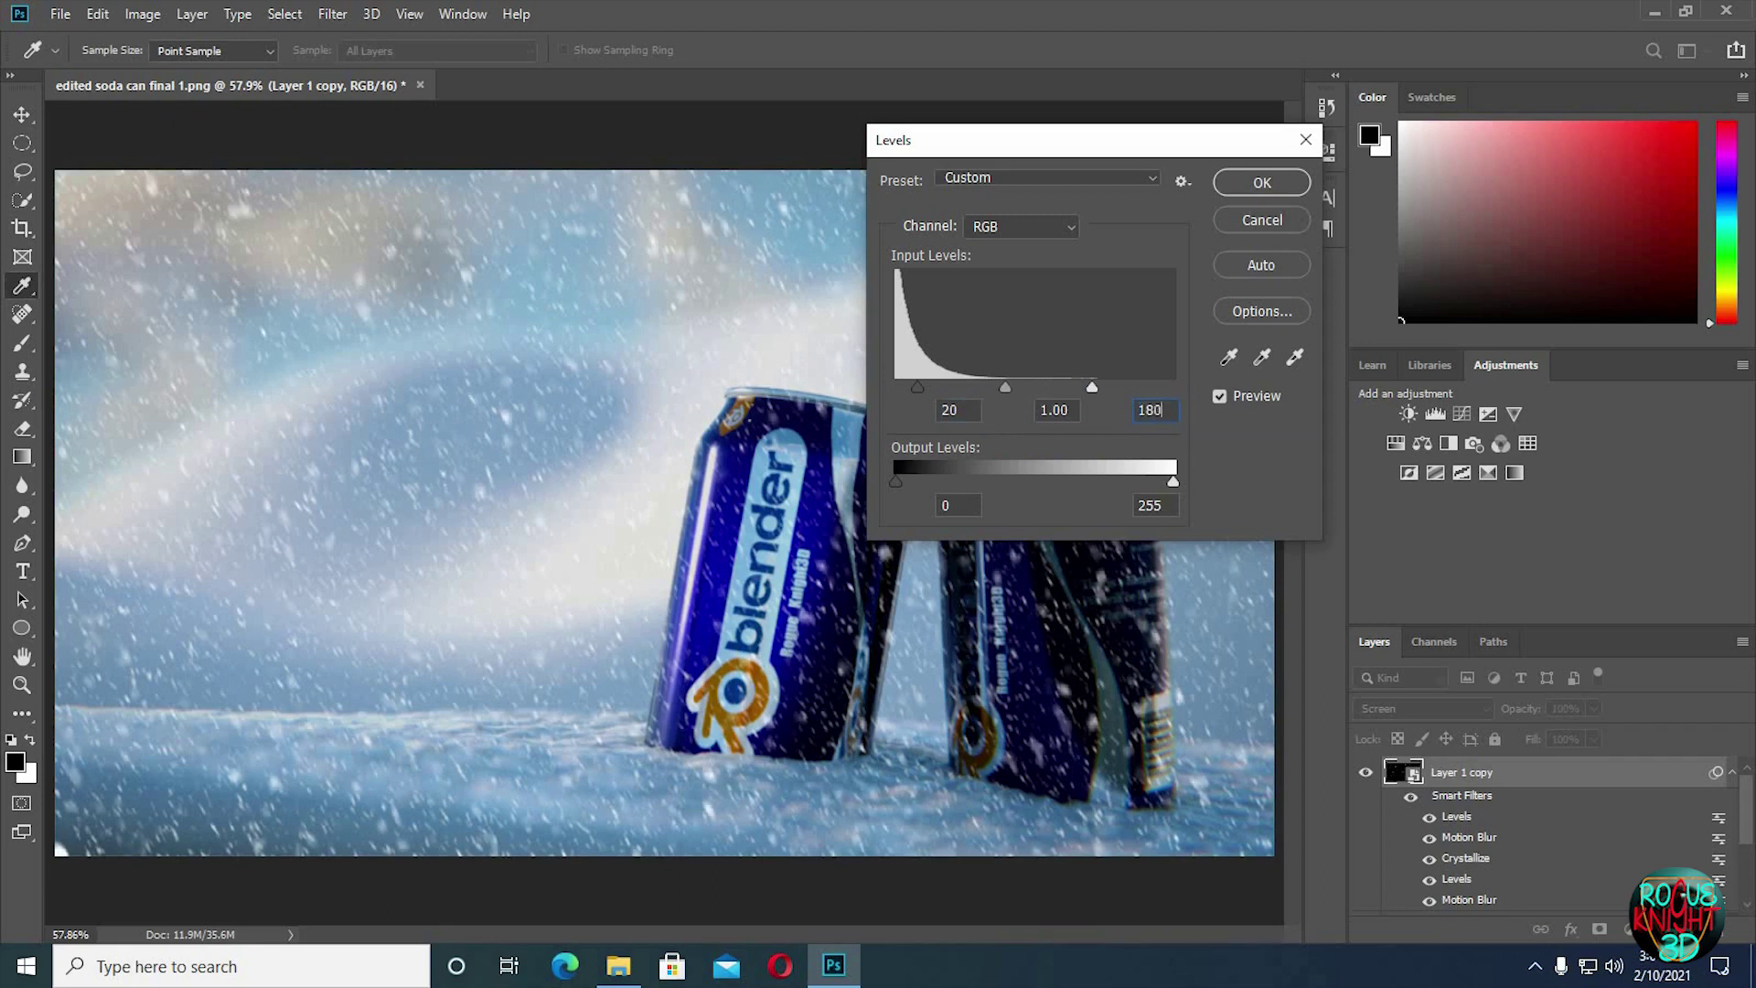
{"action": "left_click", "coordinate": [1263, 183]}
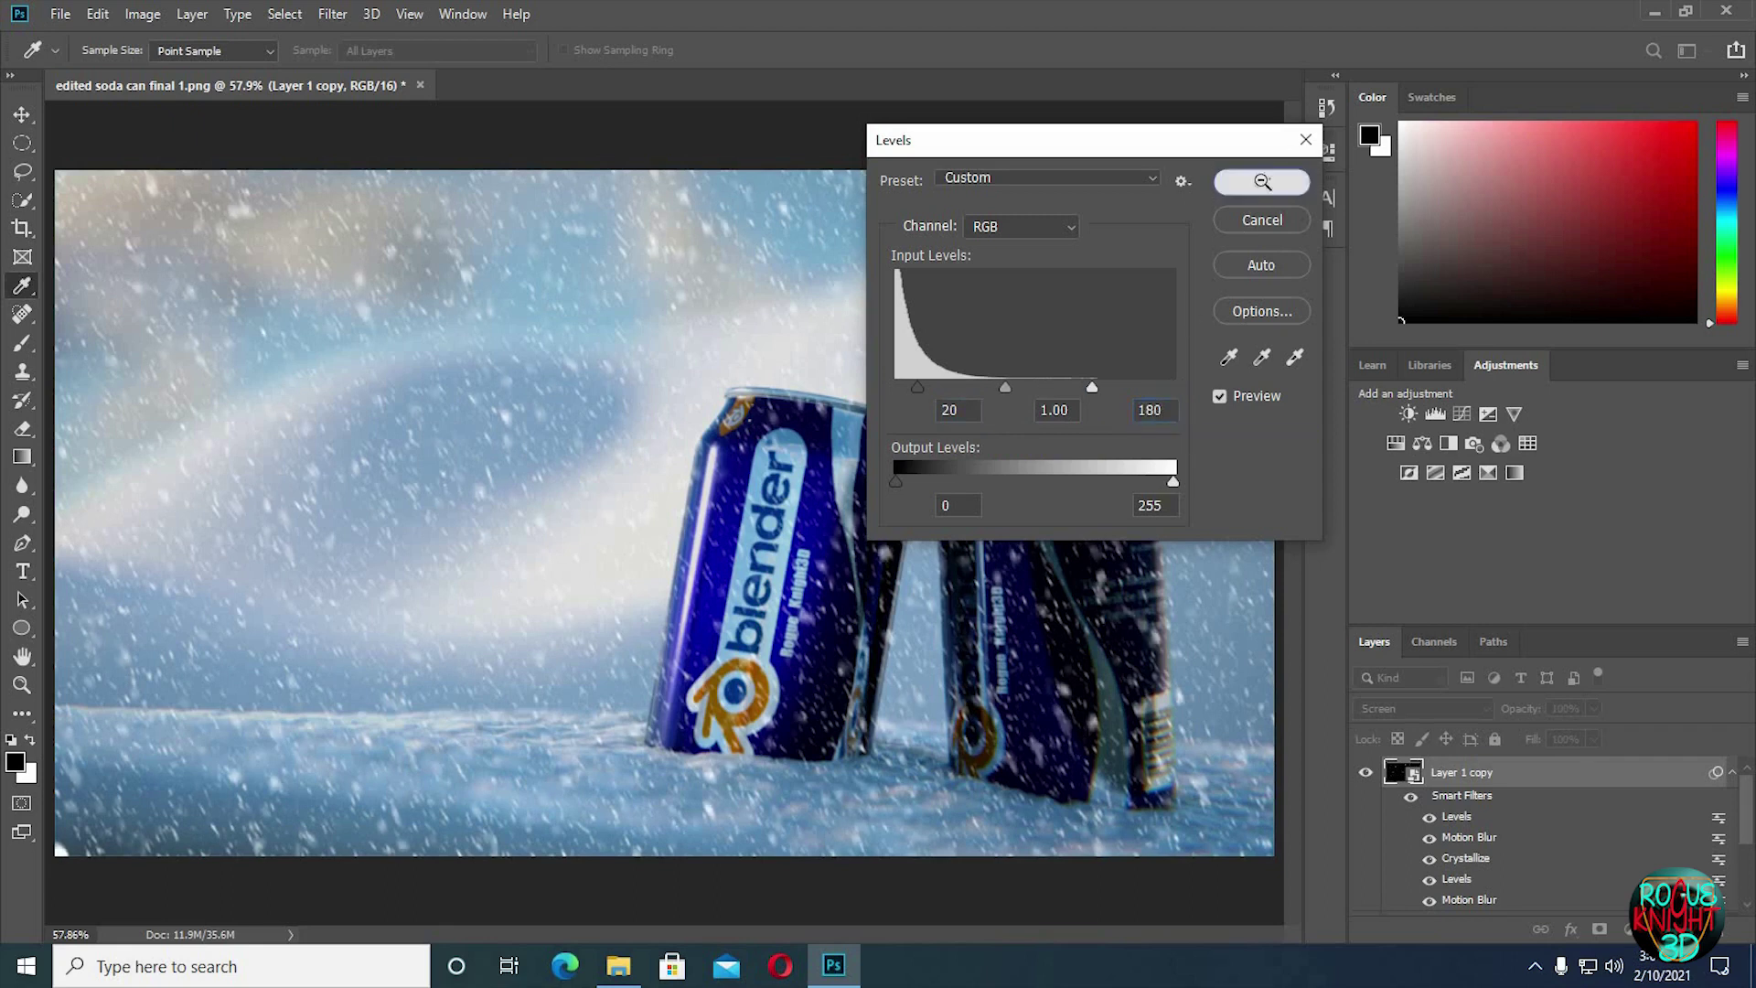
{"action": "key", "text": "z"}
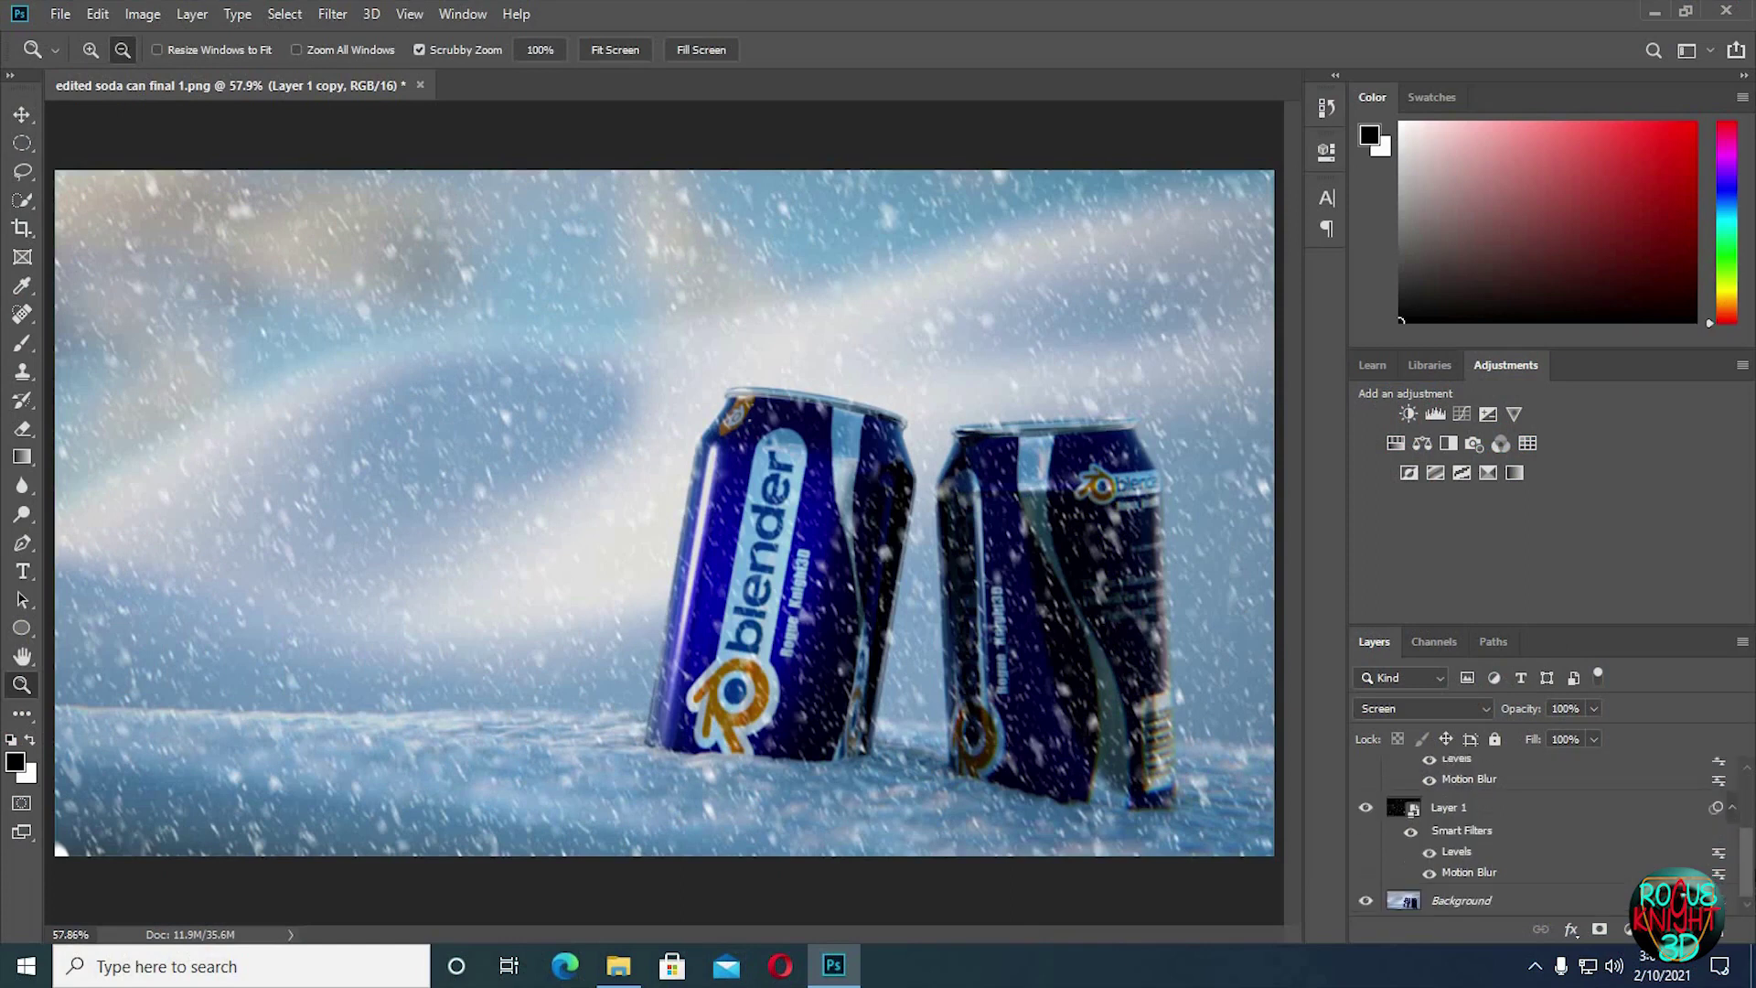
{"action": "scroll", "coordinate": [1545, 832], "scroll_direction": "up", "scroll_amount": 3}
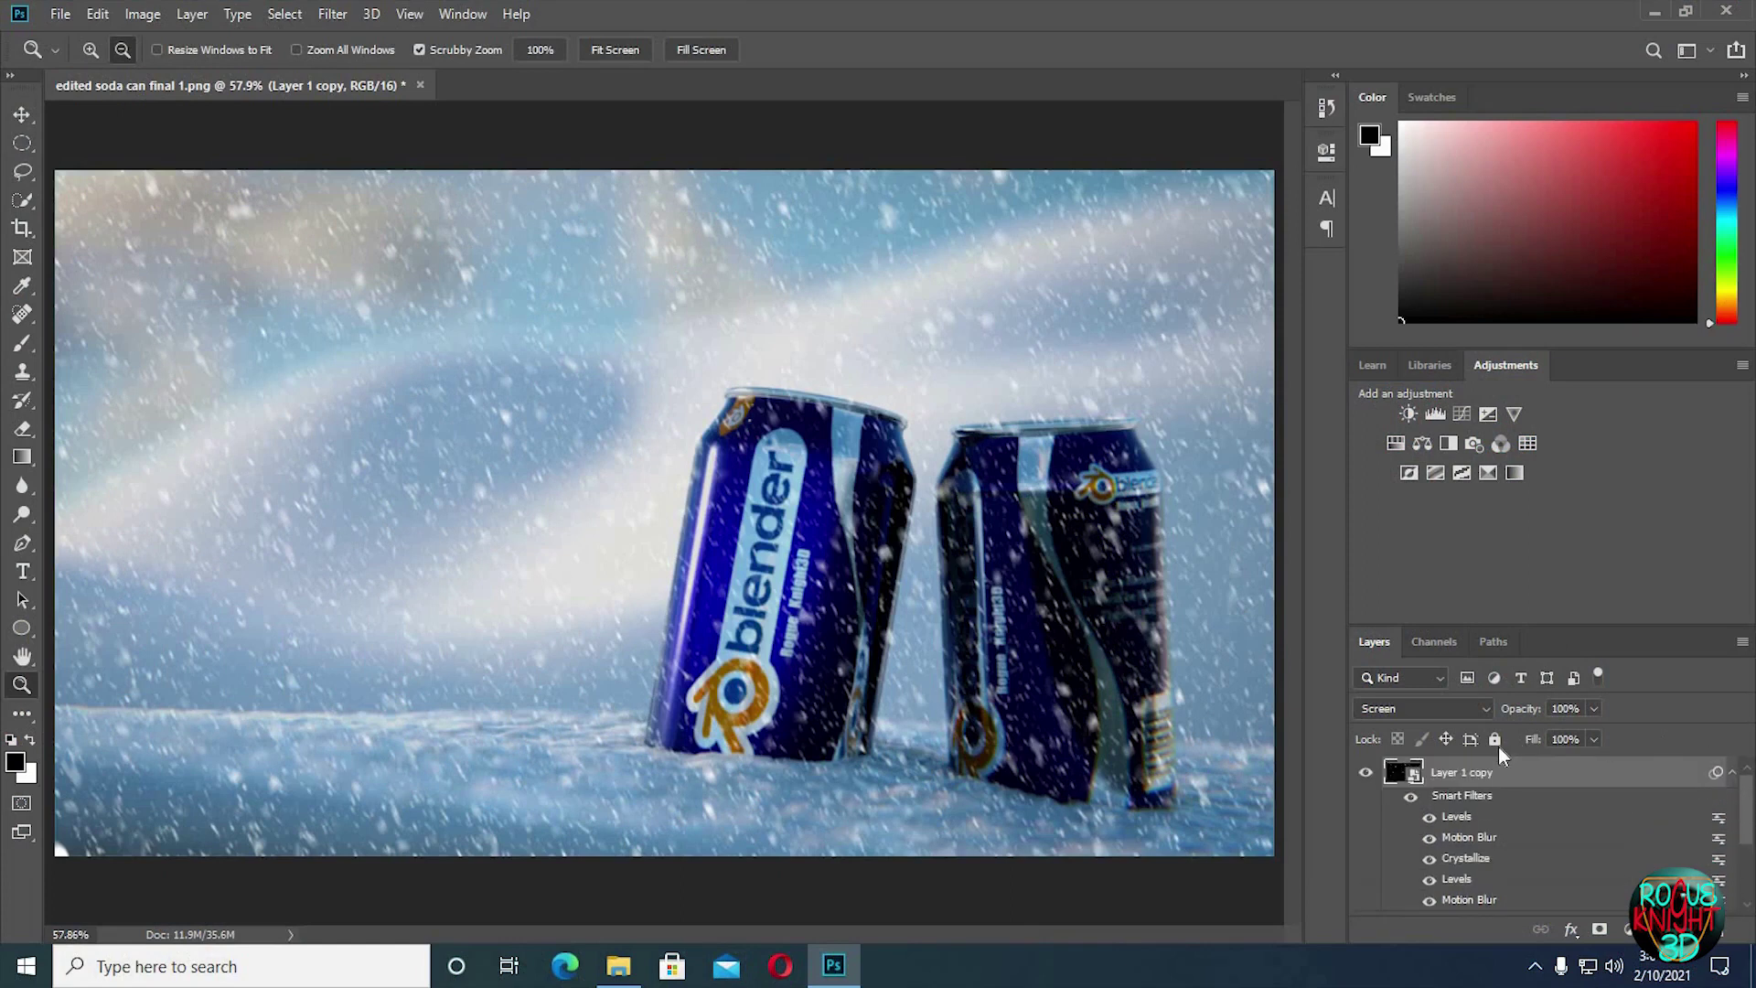